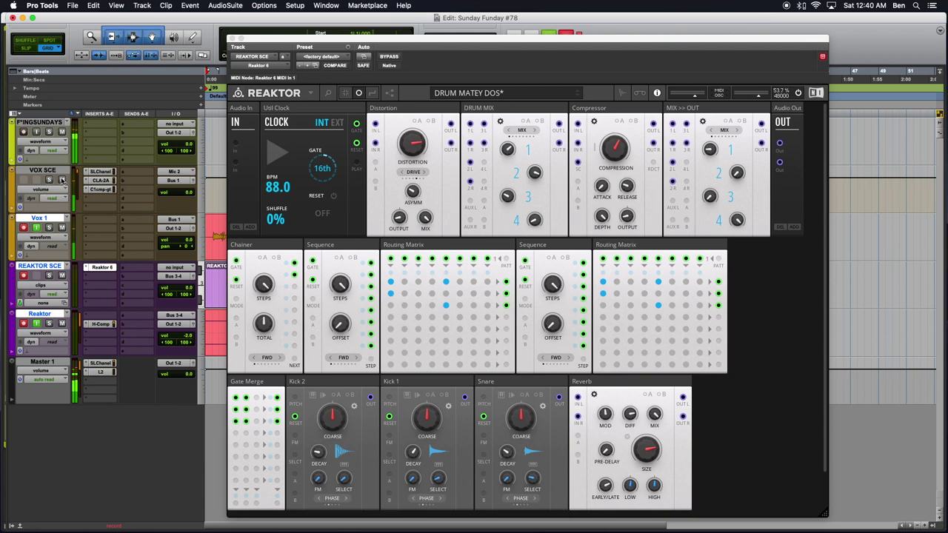
Step: Mute the VOX SCE track and rename the Kick 2, Kick 1 and Snare modules to 1, 2 and 3
{"action": "left_click", "coordinate": [62, 179]}
{"action": "left_click", "coordinate": [346, 482]}
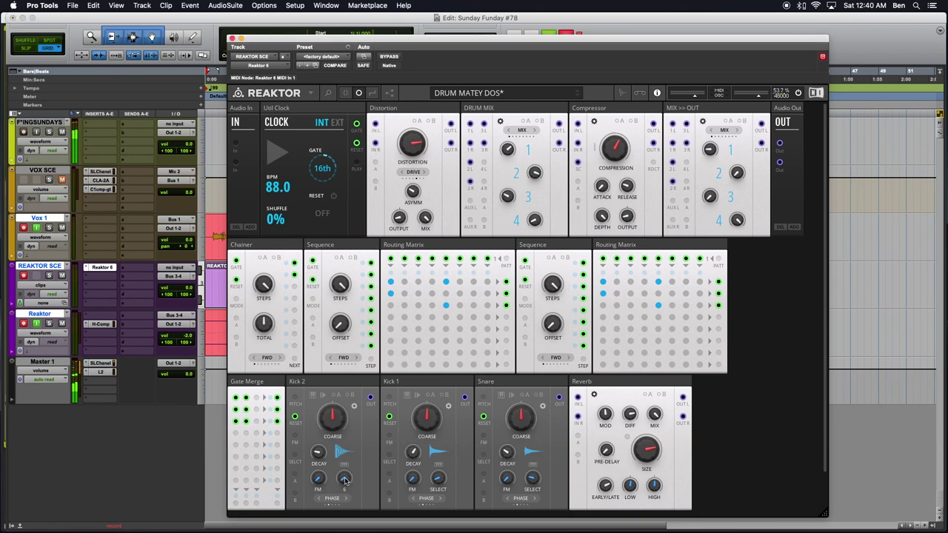
{"action": "mouse_move", "coordinate": [441, 480]}
{"action": "mouse_move", "coordinate": [534, 481]}
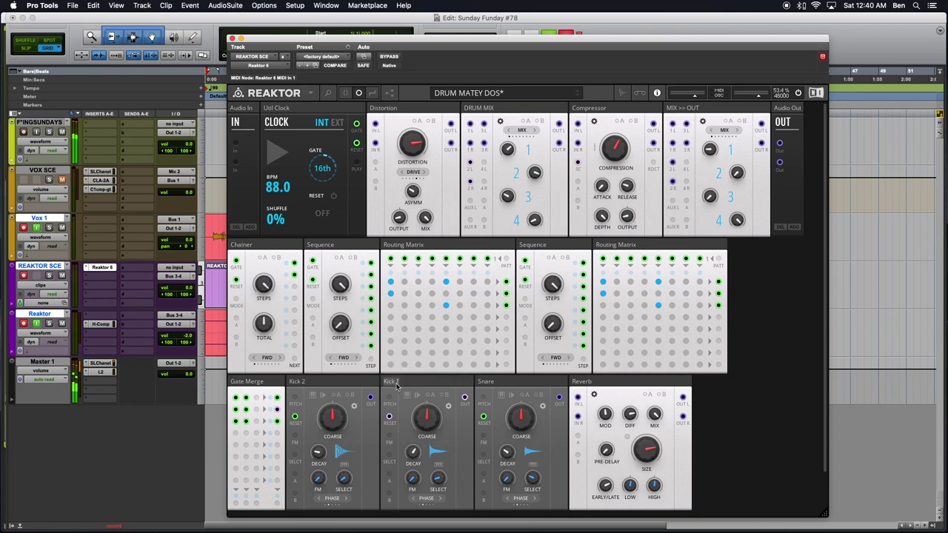
{"action": "left_click_drag", "start_coordinate": [327, 381], "coordinate": [395, 384]}
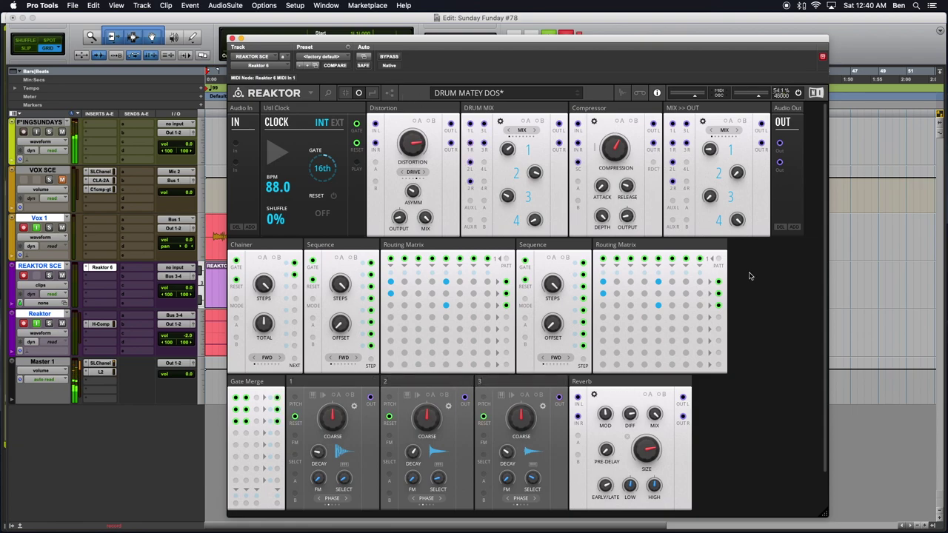
Step: Run the Util Clock to audition the existing drum pattern, and stop it again
{"action": "left_click", "coordinate": [276, 151]}
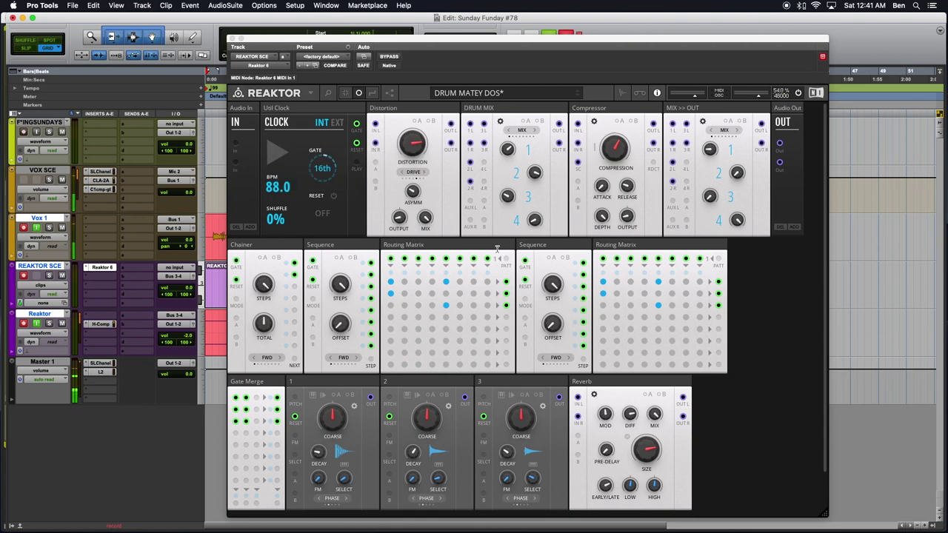
{"action": "left_click", "coordinate": [289, 236]}
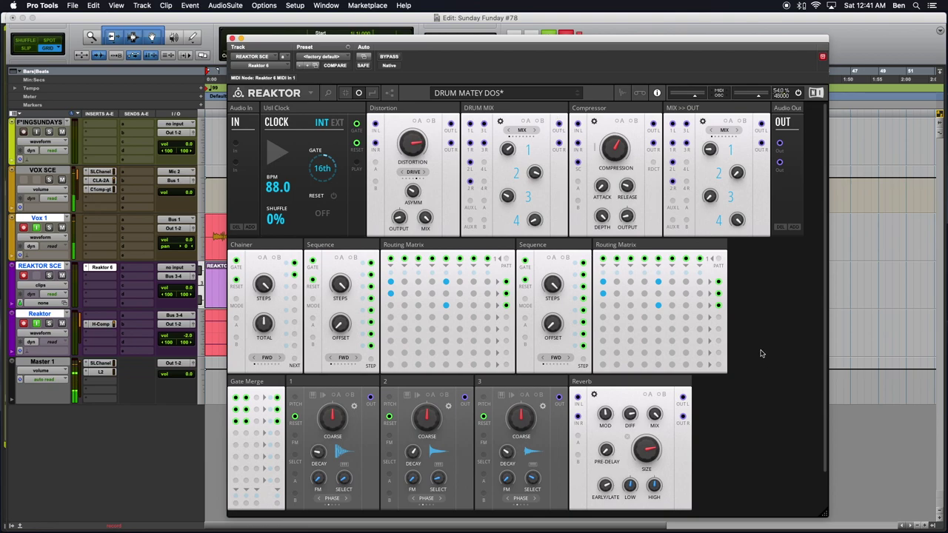
{"action": "mouse_move", "coordinate": [560, 384]}
{"action": "left_click", "coordinate": [272, 153]}
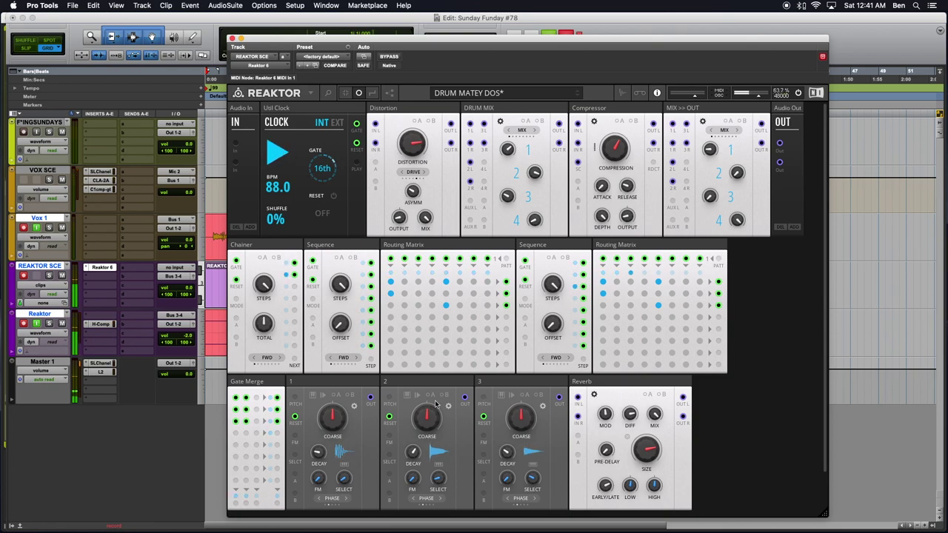
{"action": "left_click", "coordinate": [276, 149]}
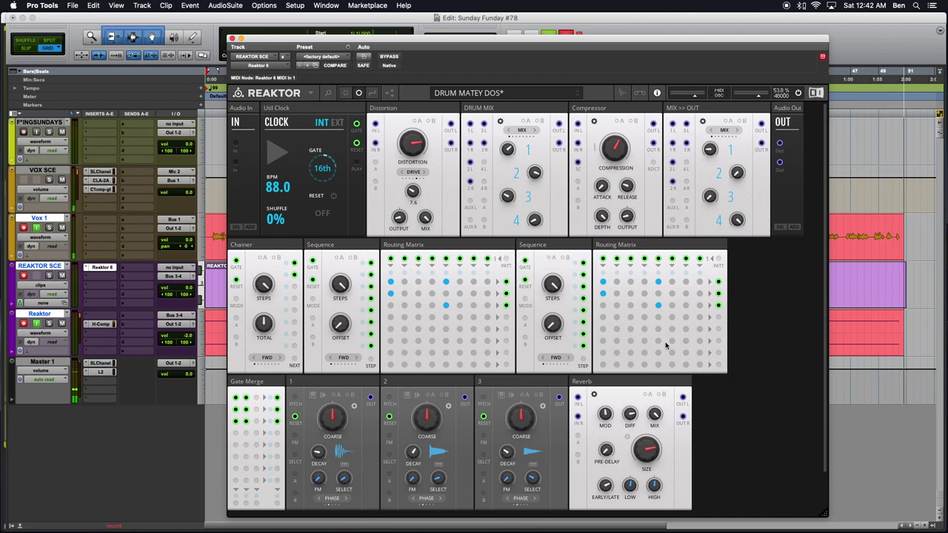
Step: Add the Toy Box Free Pack UTL-Buttons module and place it in front of the Chainer
{"action": "double_click", "coordinate": [727, 417]}
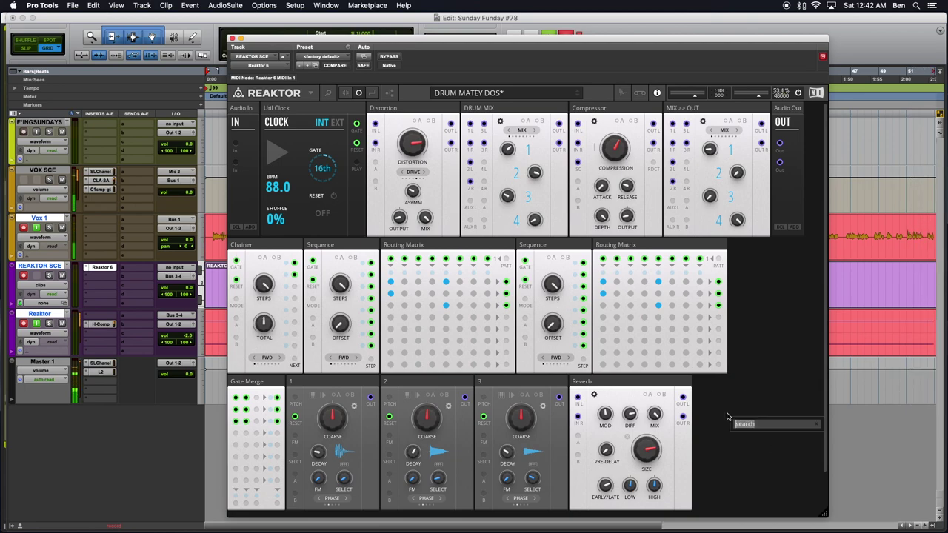
{"action": "type", "text": "Toy Box Button"}
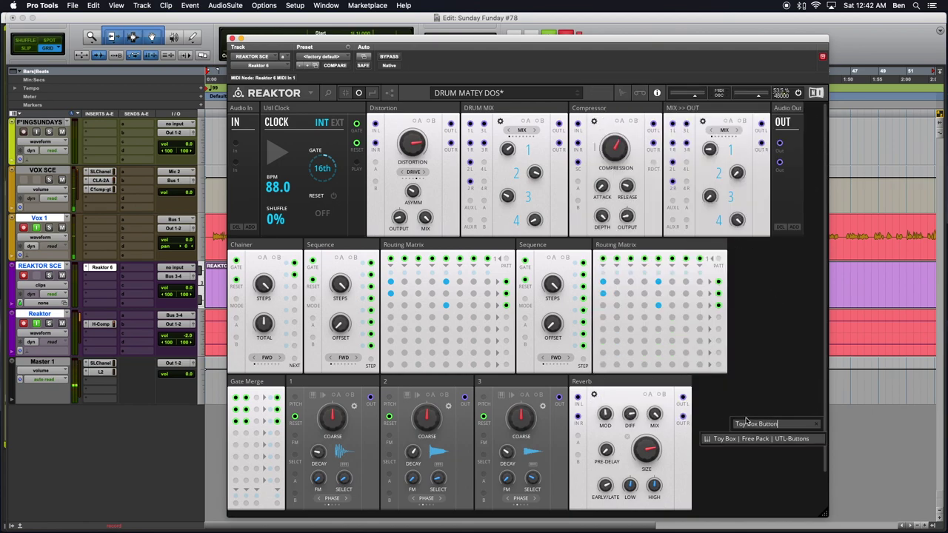
{"action": "left_click", "coordinate": [761, 439]}
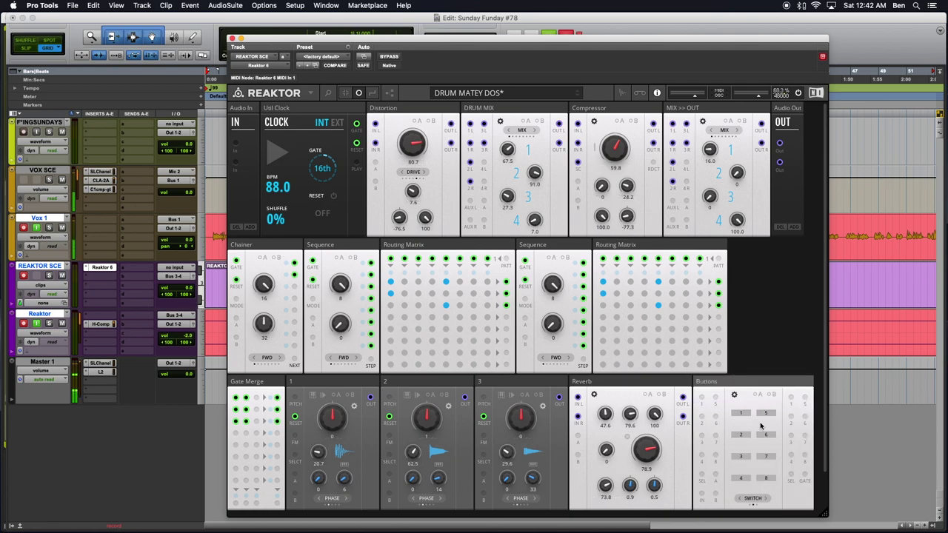
{"action": "left_click_drag", "start_coordinate": [736, 382], "coordinate": [259, 238]}
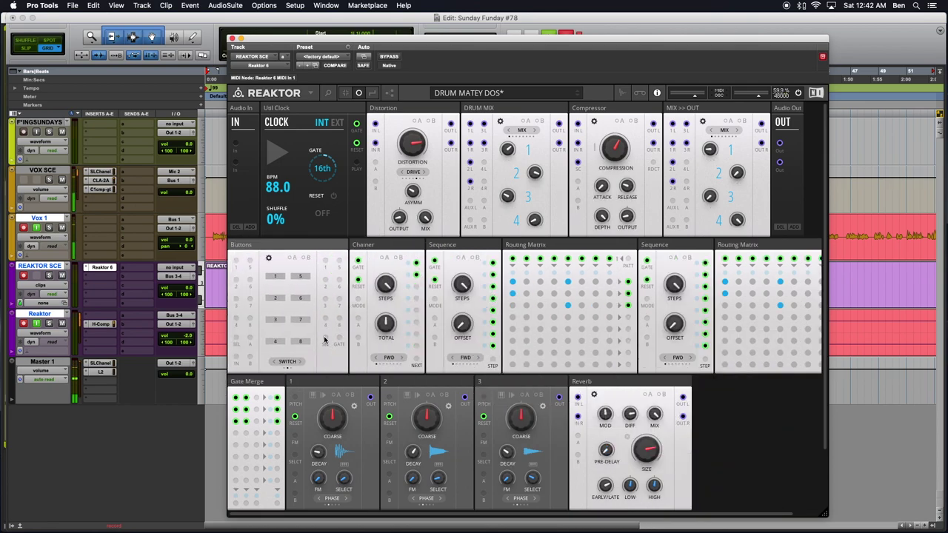
Step: Patch the Buttons SEL output to the first Routing Matrix's PATT input and colour the wire green
{"action": "left_click_drag", "start_coordinate": [324, 343], "coordinate": [629, 262]}
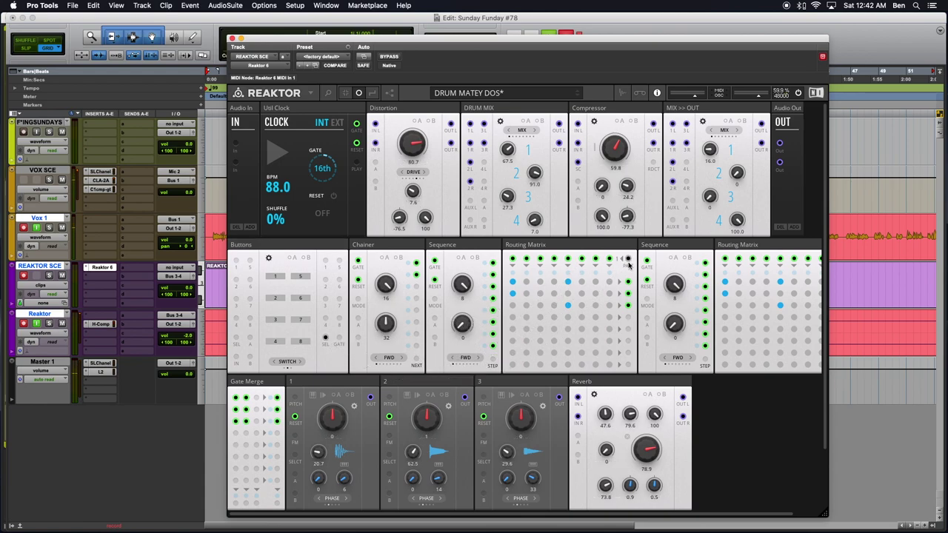
{"action": "right_click", "coordinate": [324, 335]}
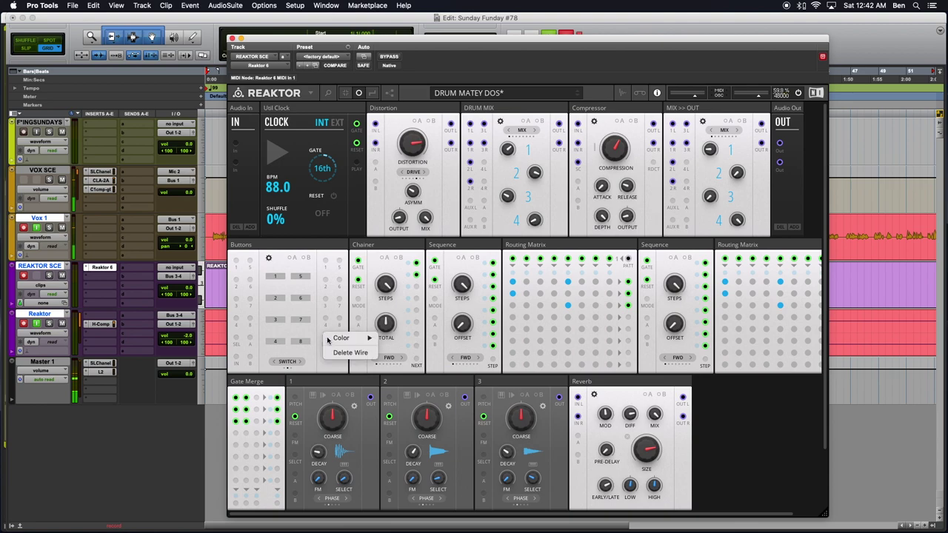
{"action": "mouse_move", "coordinate": [348, 338]}
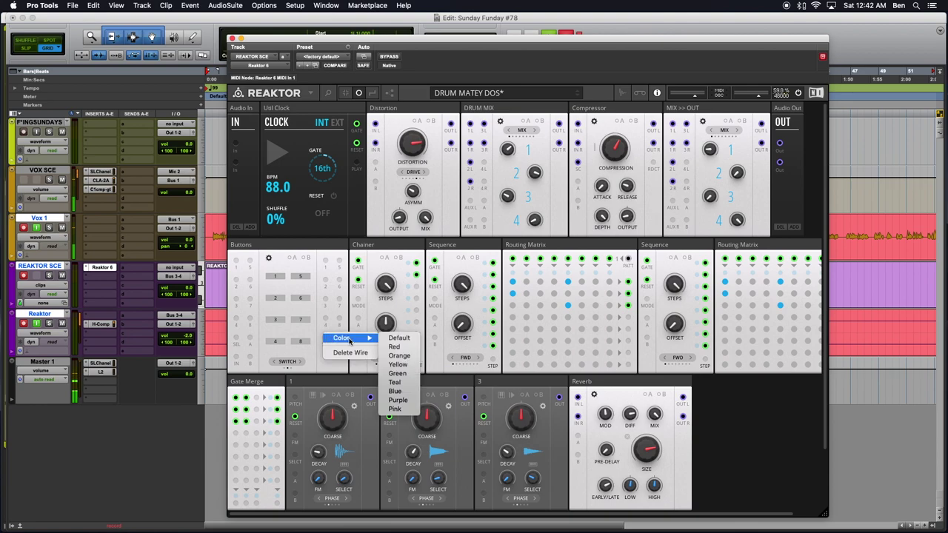
{"action": "left_click", "coordinate": [398, 372]}
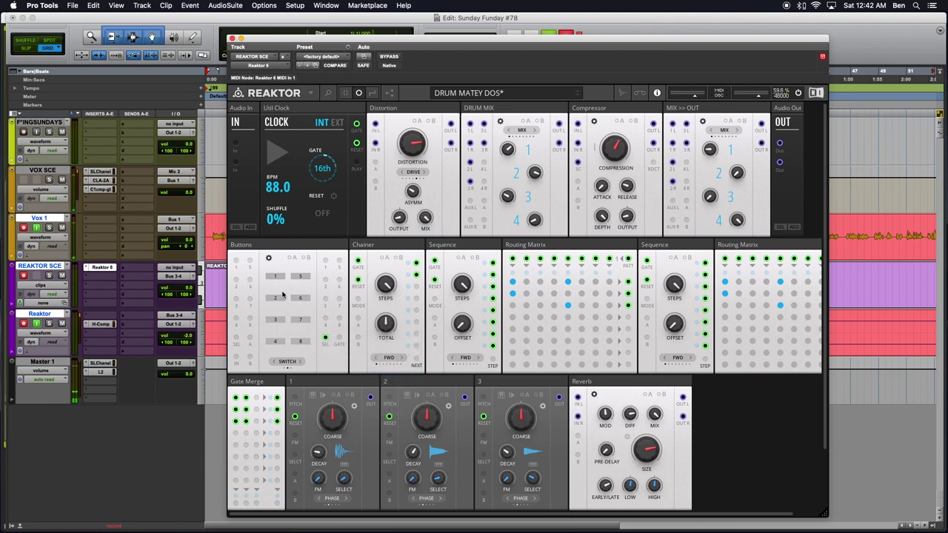
Step: Set the Buttons module to Select mode and try several buttons to switch the first Routing Matrix's pattern
{"action": "left_click", "coordinate": [301, 363]}
{"action": "left_click", "coordinate": [299, 278]}
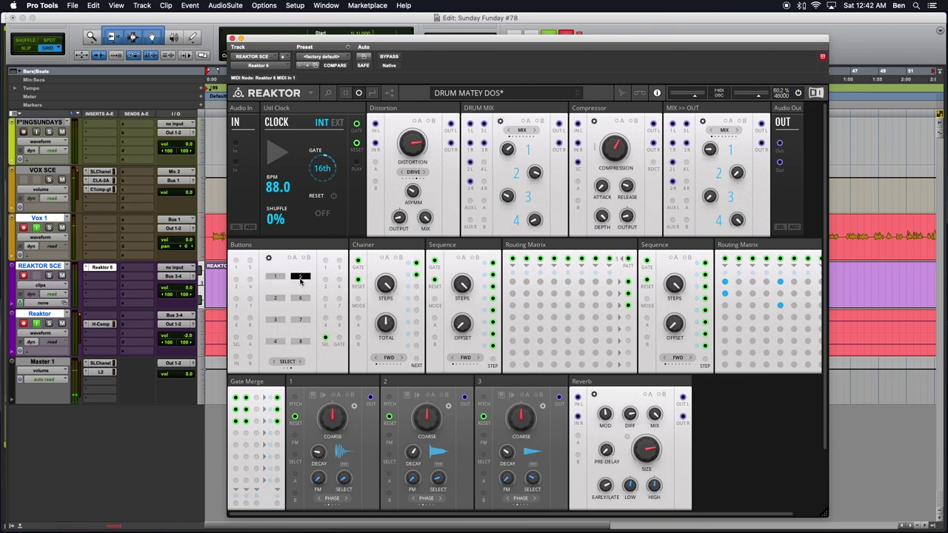
{"action": "left_click", "coordinate": [300, 299]}
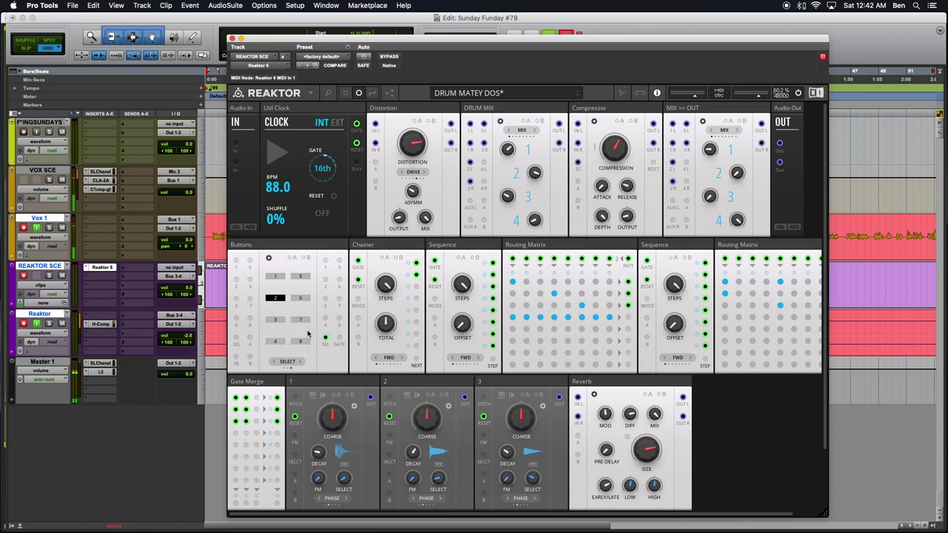
{"action": "left_click", "coordinate": [300, 319]}
{"action": "left_click", "coordinate": [307, 341]}
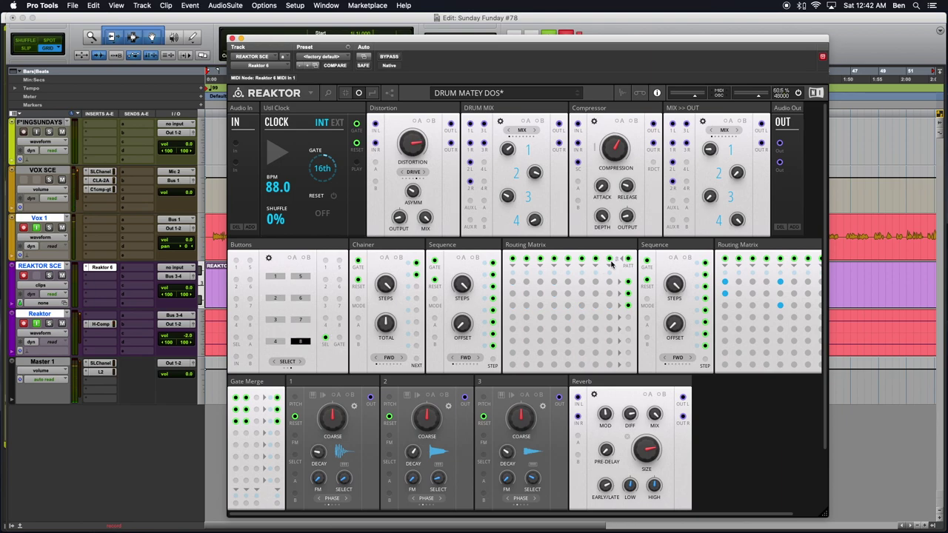
Step: Switch among buttons 1, 2, 5 and 6 to check which pattern each recalls in the first Routing Matrix
{"action": "left_click", "coordinate": [275, 278]}
{"action": "left_click", "coordinate": [300, 277]}
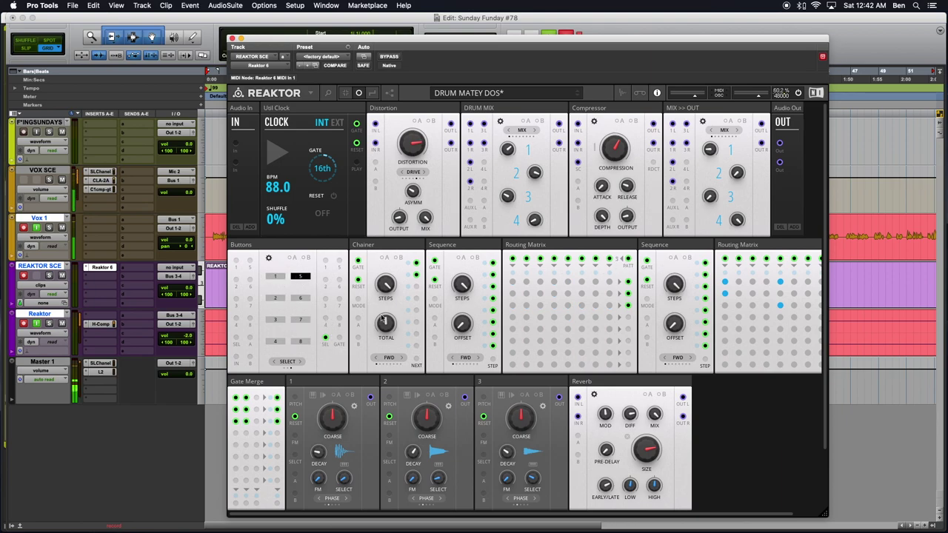
{"action": "left_click", "coordinate": [276, 299]}
{"action": "left_click", "coordinate": [275, 277]}
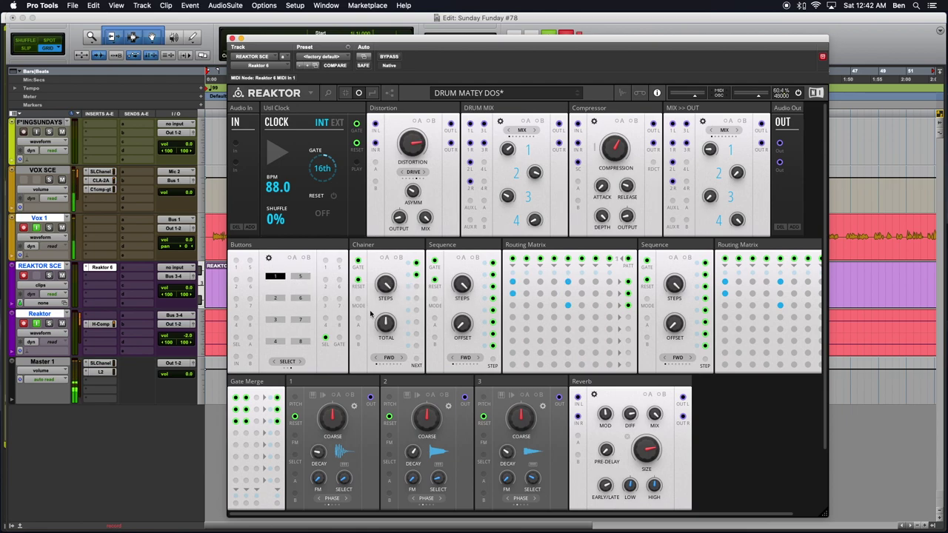
{"action": "left_click", "coordinate": [300, 299]}
{"action": "left_click", "coordinate": [276, 298]}
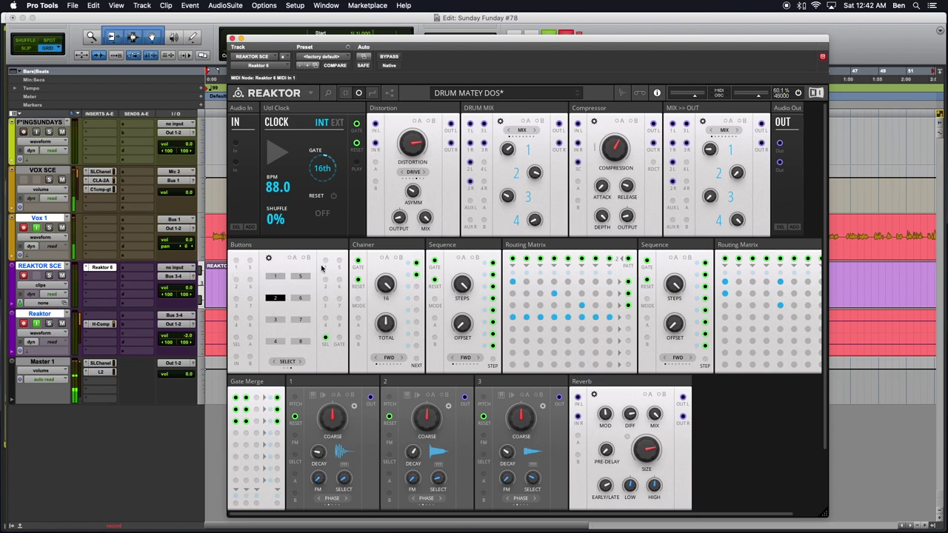
{"action": "left_click", "coordinate": [276, 277]}
{"action": "left_click", "coordinate": [296, 277]}
{"action": "left_click", "coordinate": [296, 298]}
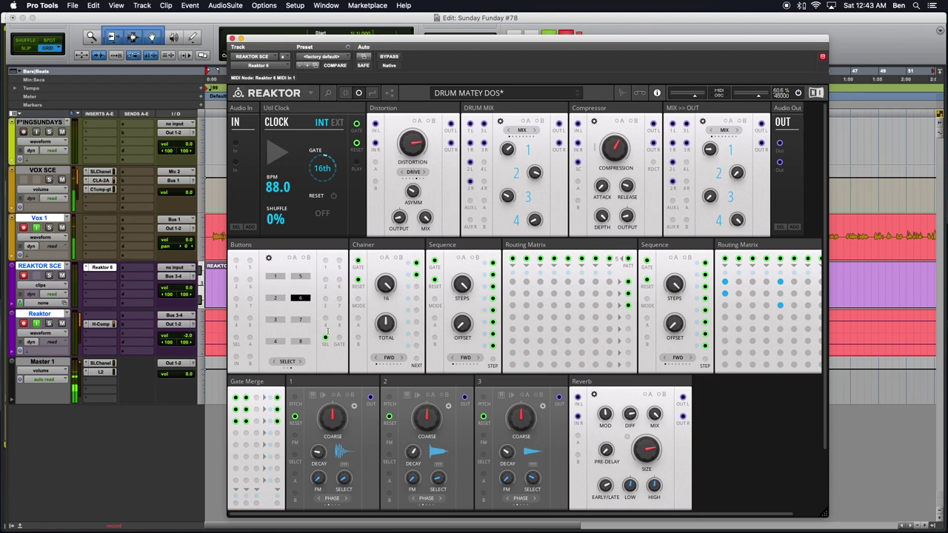
Step: Patch the Buttons SEL output to the second Routing Matrix's PATT input as well, and test it with button 8
{"action": "left_click_drag", "start_coordinate": [325, 338], "coordinate": [460, 326]}
{"action": "scroll", "coordinate": [328, 343], "scroll_direction": "right", "scroll_amount": 2}
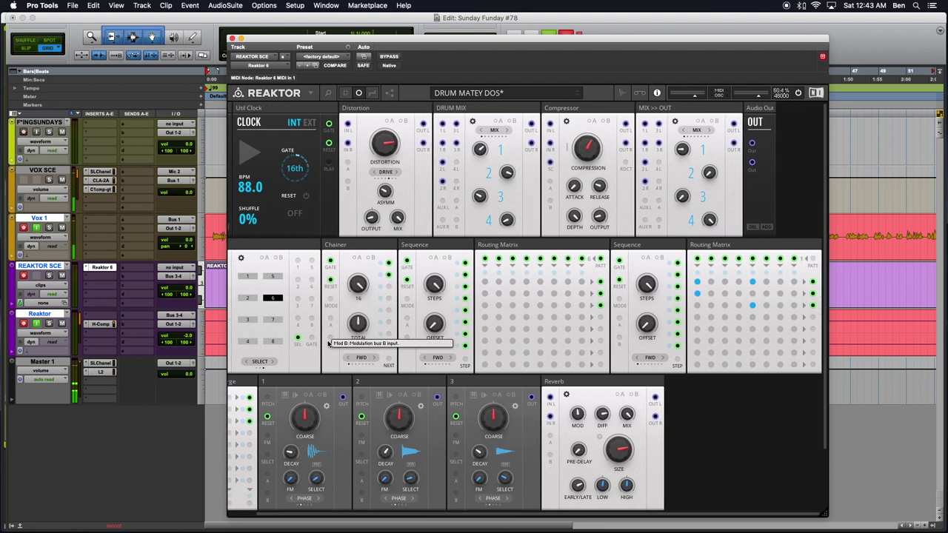
{"action": "left_click_drag", "start_coordinate": [317, 342], "coordinate": [814, 260]}
{"action": "left_click", "coordinate": [274, 323]}
{"action": "left_click", "coordinate": [275, 341]}
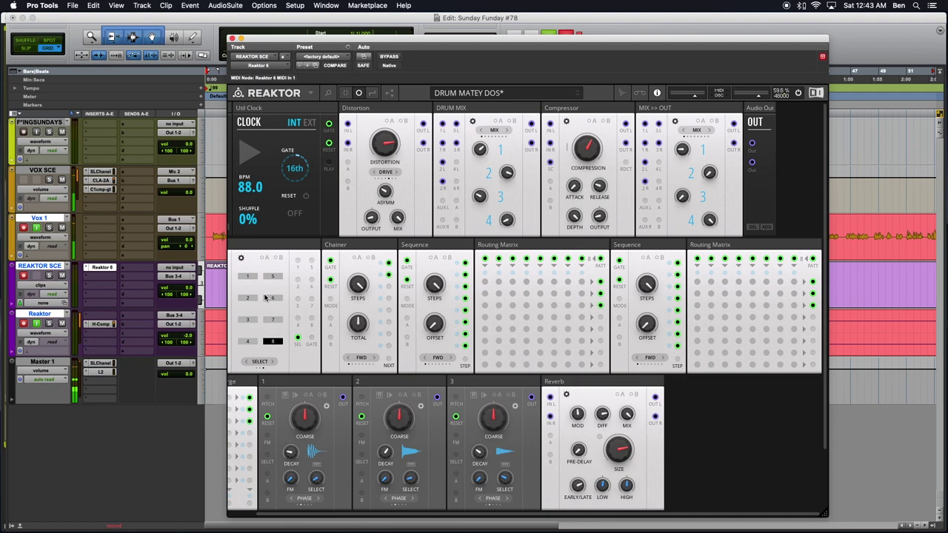
Step: Step through buttons 1, 2, 5, 6 and 8 to check that both Routing Matrices change patterns together
{"action": "scroll", "coordinate": [265, 297], "scroll_direction": "left", "scroll_amount": 2}
{"action": "scroll", "coordinate": [266, 293], "scroll_direction": "down", "scroll_amount": 1}
{"action": "left_click", "coordinate": [278, 270]}
{"action": "left_click", "coordinate": [279, 270]}
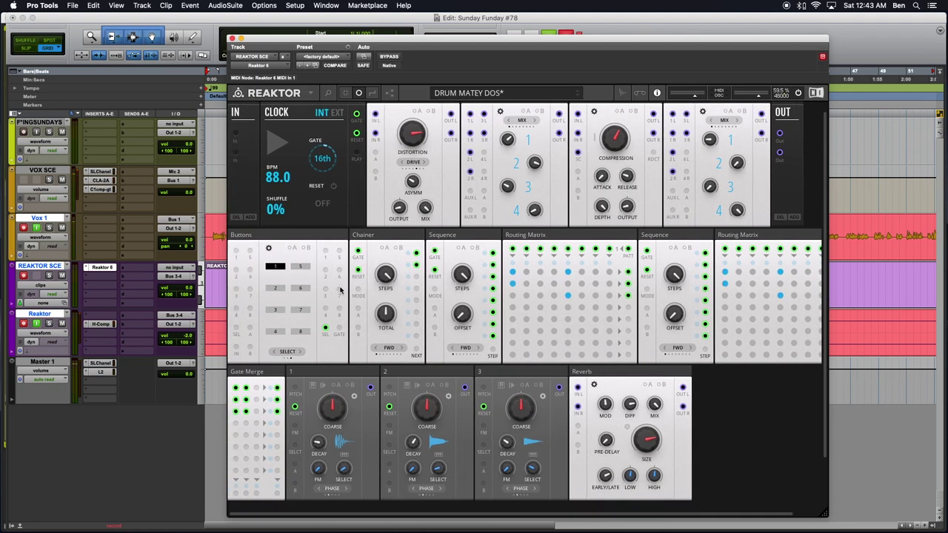
{"action": "left_click", "coordinate": [300, 266]}
{"action": "left_click", "coordinate": [301, 289]}
{"action": "left_click", "coordinate": [276, 289]}
{"action": "left_click", "coordinate": [278, 269]}
{"action": "left_click", "coordinate": [301, 331]}
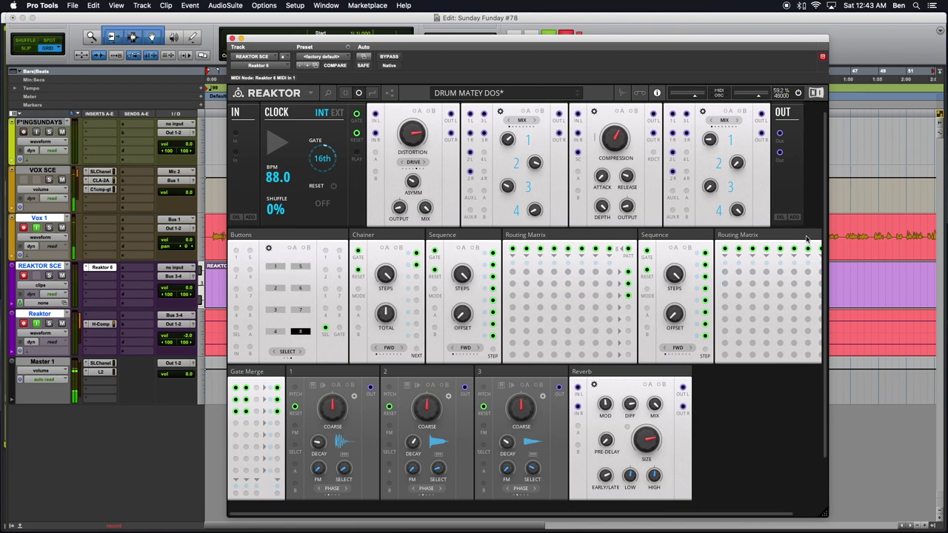
Step: Select pattern 1, start the Util Clock, and switch to pattern 2 during playback
{"action": "scroll", "coordinate": [740, 282], "scroll_direction": "up", "scroll_amount": 2}
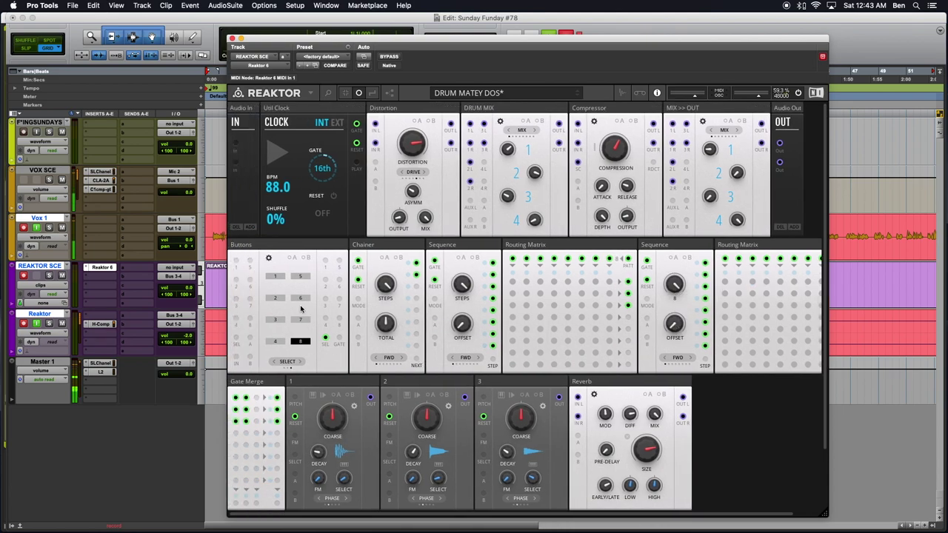
{"action": "left_click", "coordinate": [278, 280]}
{"action": "left_click", "coordinate": [276, 153]}
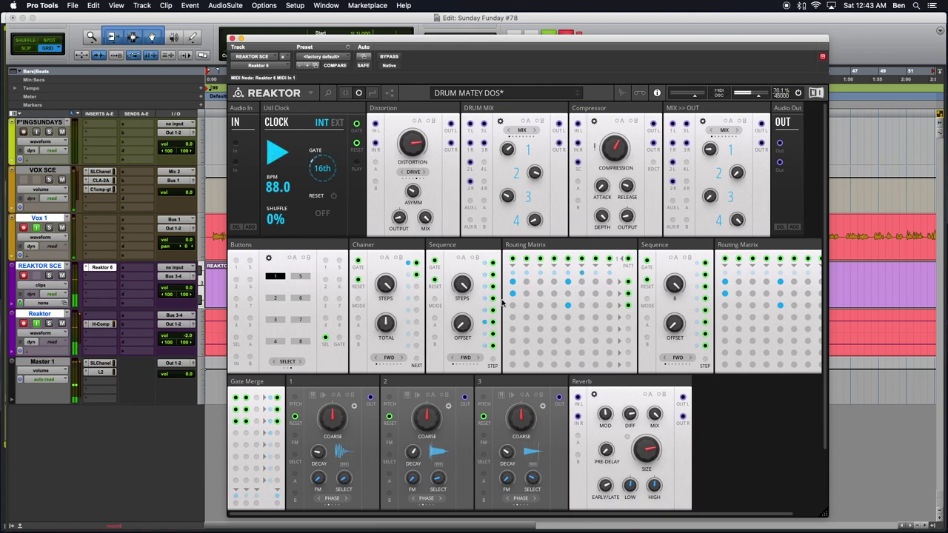
{"action": "left_click", "coordinate": [279, 298]}
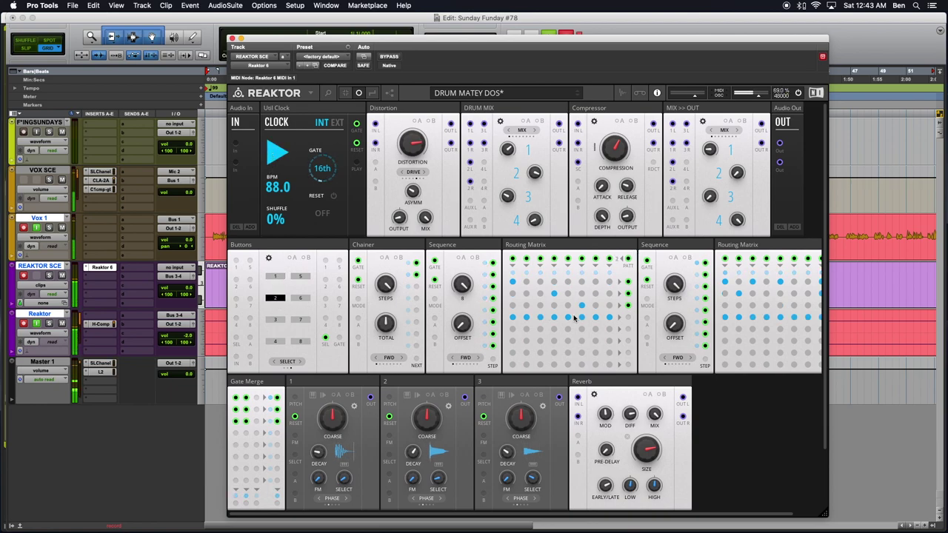
Step: In pattern 2, move the full eight-step row from the fourth to the third row in both Routing Matrices
{"action": "scroll", "coordinate": [588, 318], "scroll_direction": "right", "scroll_amount": 3}
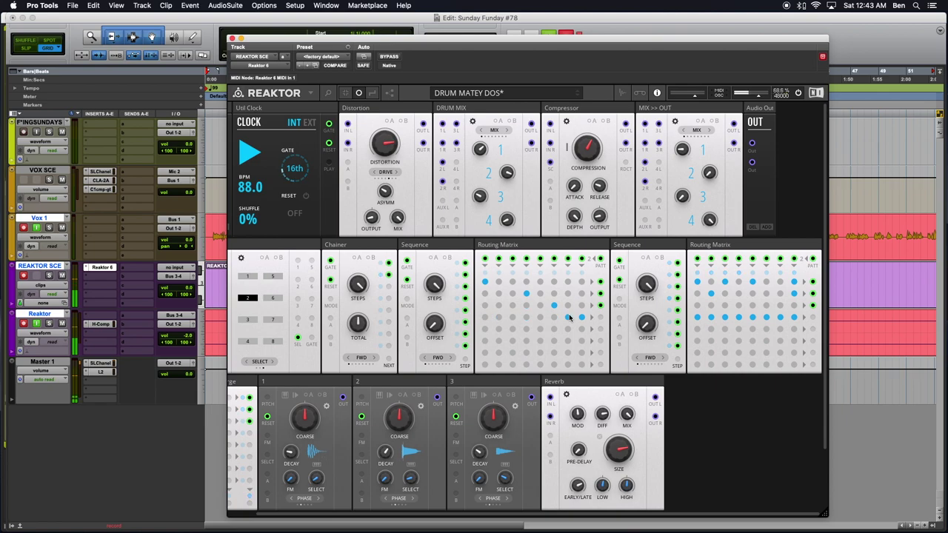
{"action": "left_click_drag", "start_coordinate": [497, 308], "coordinate": [600, 306]}
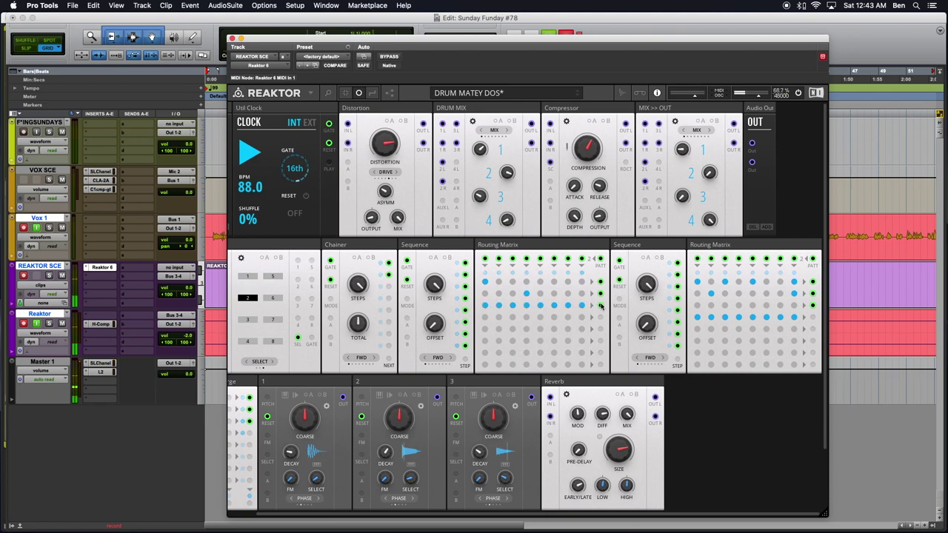
{"action": "mouse_move", "coordinate": [697, 317]}
{"action": "left_mouse_down"}
{"action": "mouse_move", "coordinate": [803, 318]}
{"action": "mouse_move", "coordinate": [789, 313]}
{"action": "mouse_move", "coordinate": [796, 309]}
{"action": "mouse_move", "coordinate": [698, 305]}
{"action": "left_mouse_up"}
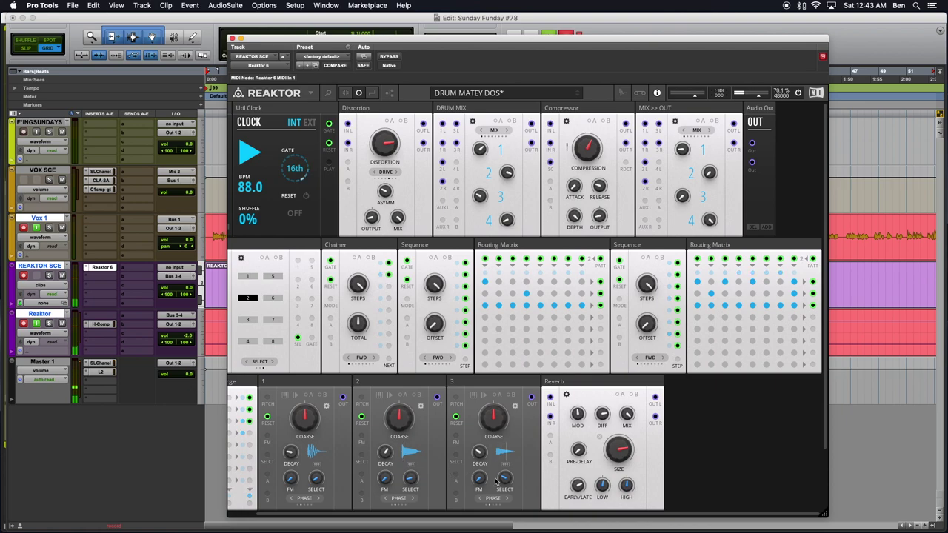
Step: Raise the Select value of drum module 3 to give it a different percussion sound
{"action": "mouse_move", "coordinate": [504, 464]}
{"action": "left_mouse_down"}
{"action": "mouse_move", "coordinate": [510, 442]}
{"action": "mouse_move", "coordinate": [507, 473]}
{"action": "mouse_move", "coordinate": [508, 463]}
{"action": "left_mouse_up"}
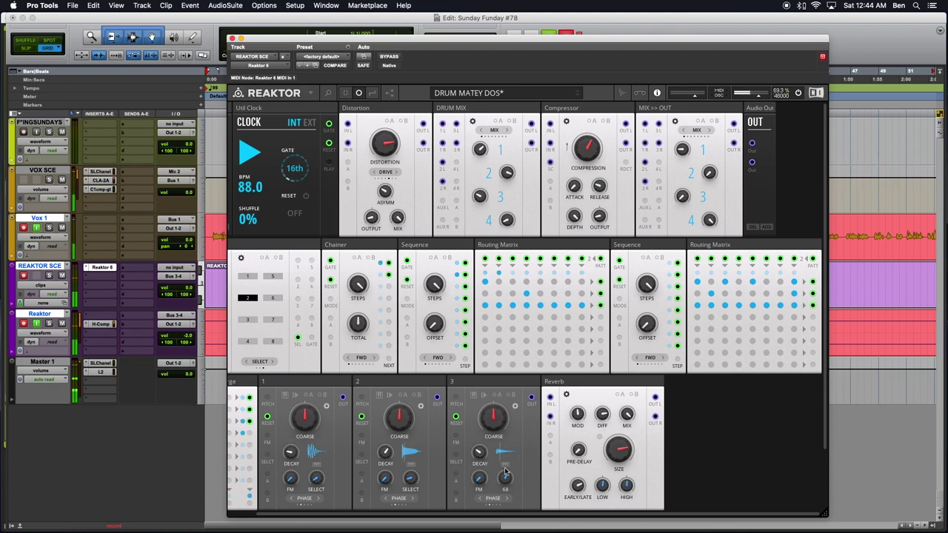
{"action": "left_click_drag", "start_coordinate": [506, 466], "coordinate": [505, 460]}
Step: Alternate between patterns 1 and 2 during playback to compare them, ending on pattern 1
{"action": "left_click", "coordinate": [256, 277]}
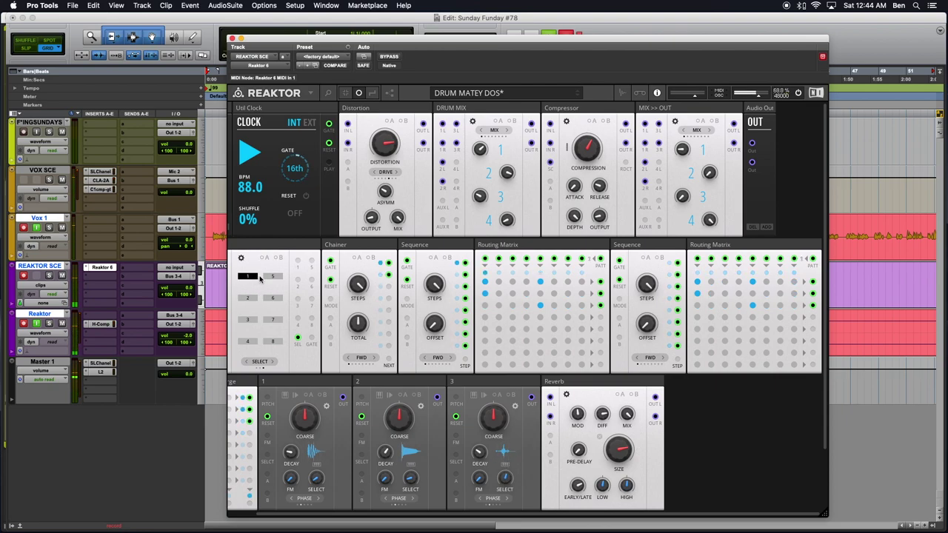
{"action": "left_click", "coordinate": [246, 298]}
{"action": "left_click", "coordinate": [243, 279]}
{"action": "left_click", "coordinate": [247, 297]}
{"action": "left_click", "coordinate": [247, 276]}
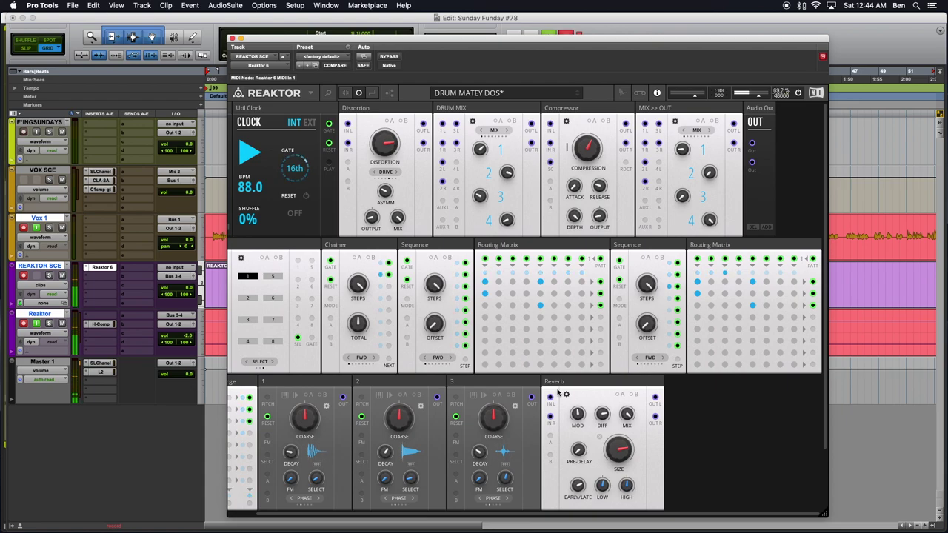
Step: Switch to pattern 2 and back to pattern 1 during playback, and try drum module 3's Decay
{"action": "left_click", "coordinate": [247, 298]}
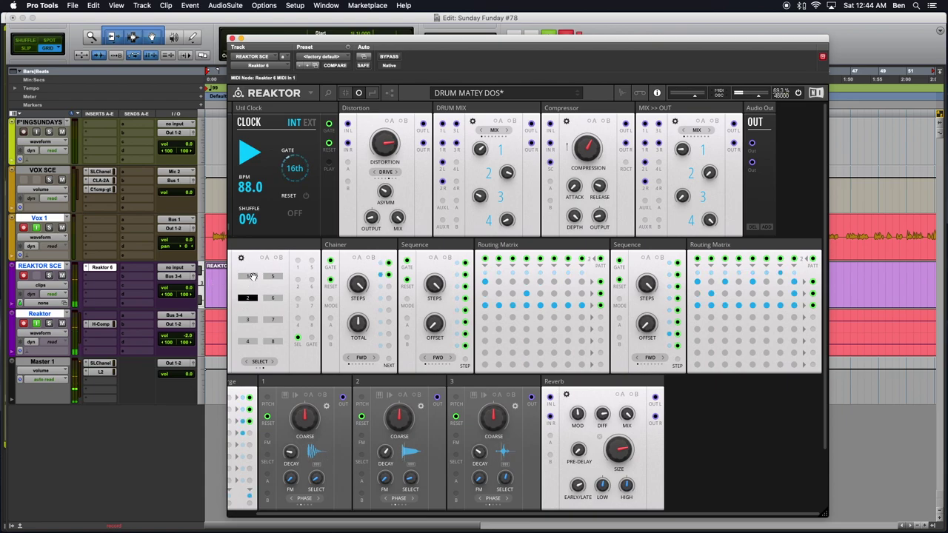
{"action": "left_click", "coordinate": [250, 277]}
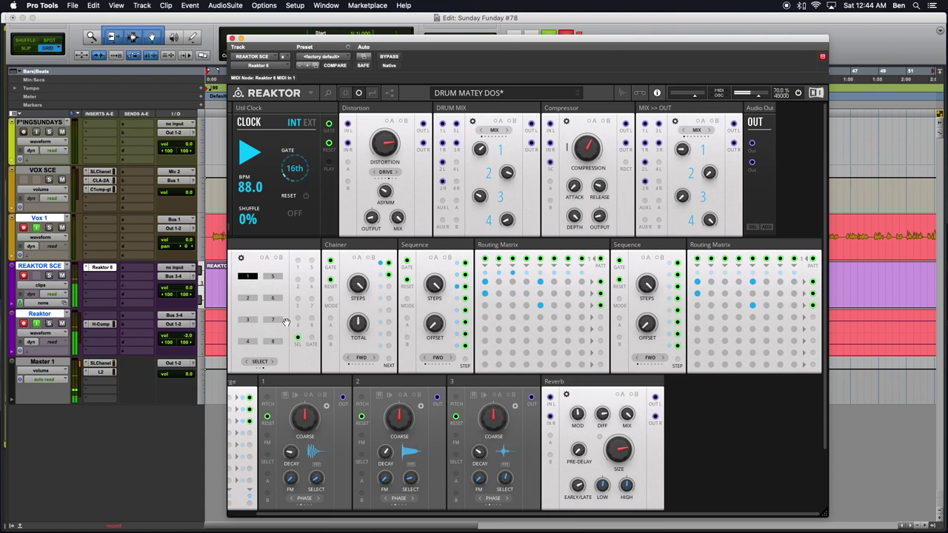
{"action": "mouse_move", "coordinate": [479, 454]}
{"action": "left_click_drag", "start_coordinate": [480, 443], "coordinate": [480, 404]}
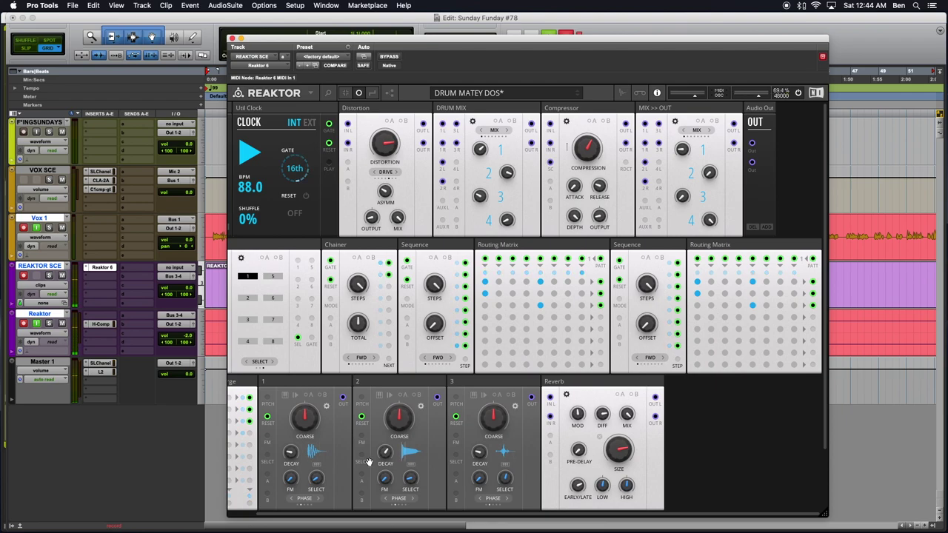
Step: Search the block library for "TOY BOX" and look through the available Toy Box blocks
{"action": "mouse_move", "coordinate": [295, 469]}
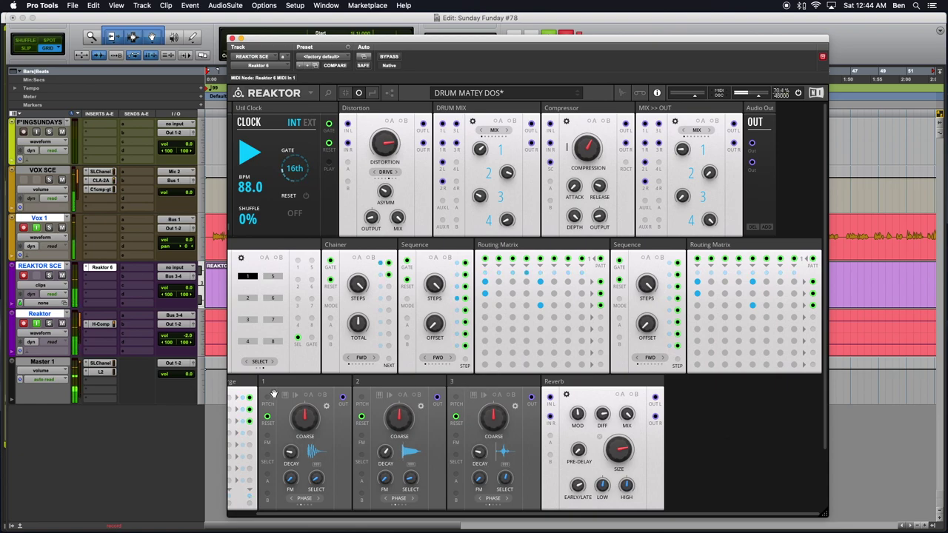
{"action": "scroll", "coordinate": [274, 393], "scroll_direction": "left", "scroll_amount": 2}
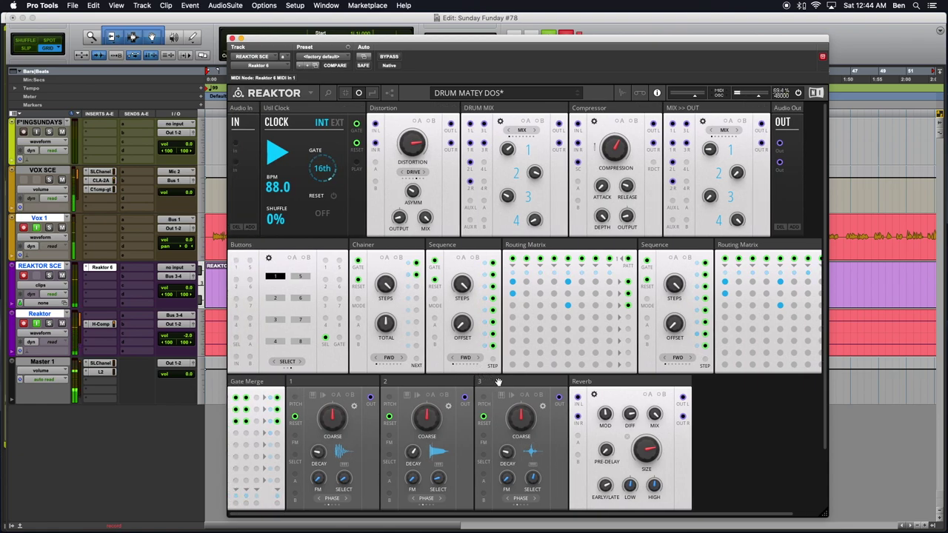
{"action": "double_click", "coordinate": [736, 410]}
{"action": "type", "text": "TOY"}
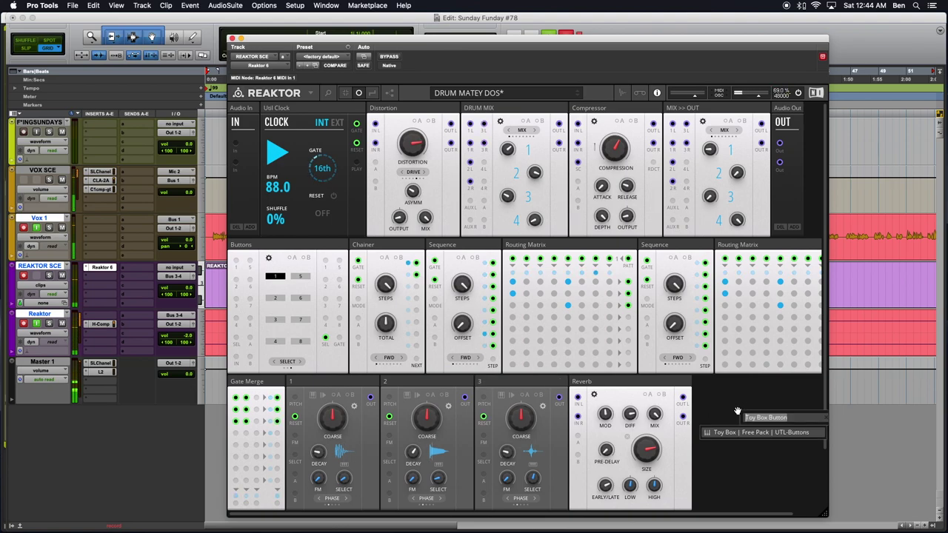
{"action": "type", "text": " BOX"}
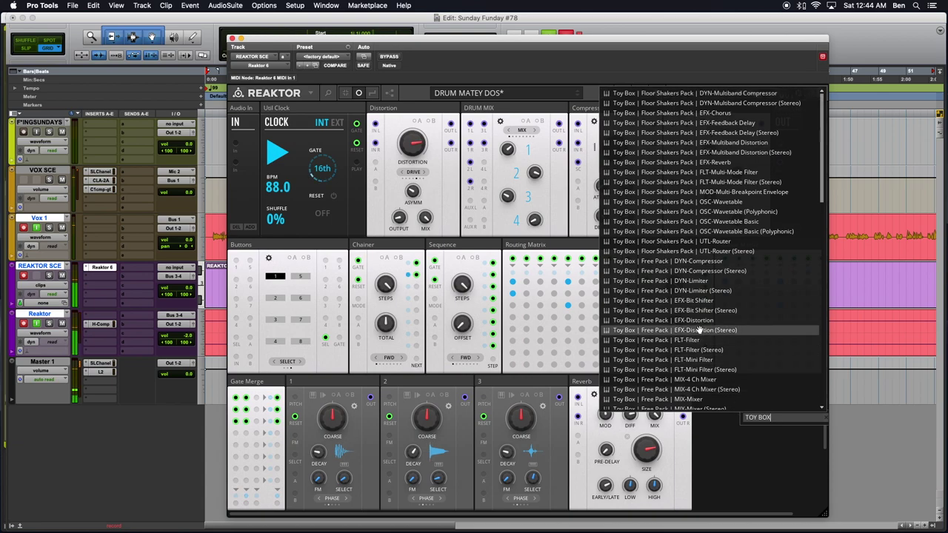
{"action": "scroll", "coordinate": [685, 222], "scroll_direction": "down", "scroll_amount": 1}
{"action": "scroll", "coordinate": [685, 222], "scroll_direction": "down", "scroll_amount": 8}
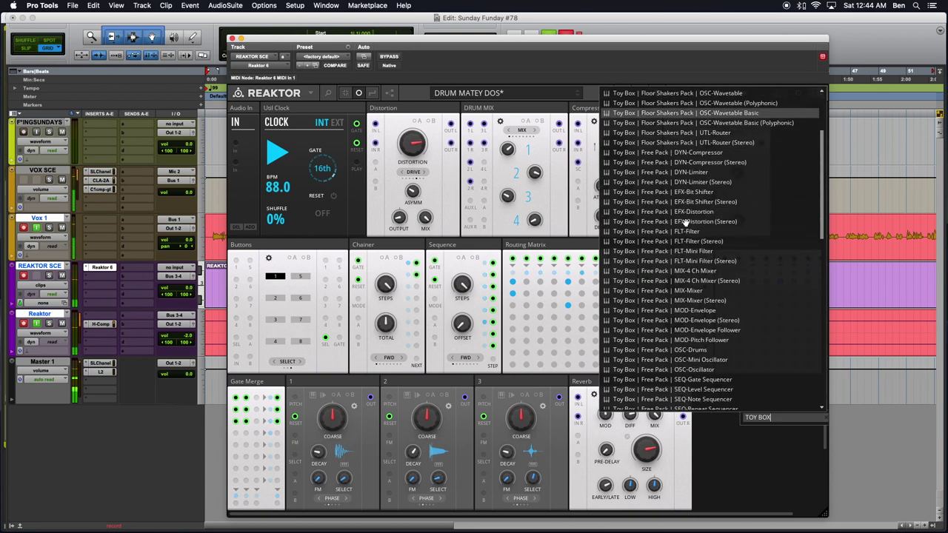
{"action": "scroll", "coordinate": [685, 222], "scroll_direction": "down", "scroll_amount": 10}
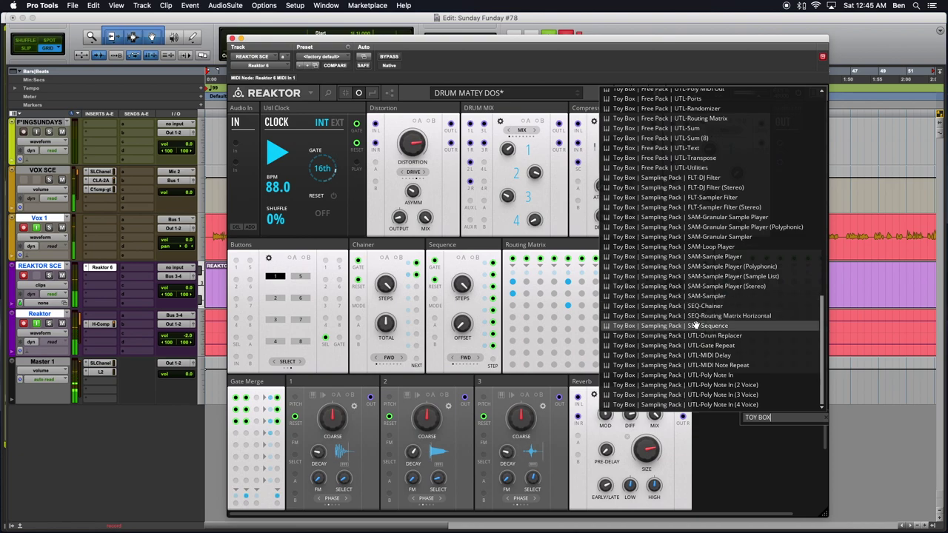
Step: Search for "Rand", add the Toy Box Free Pack UTL-Randomizer, and place it between Gate Merge and drum module 1
{"action": "left_click", "coordinate": [774, 418]}
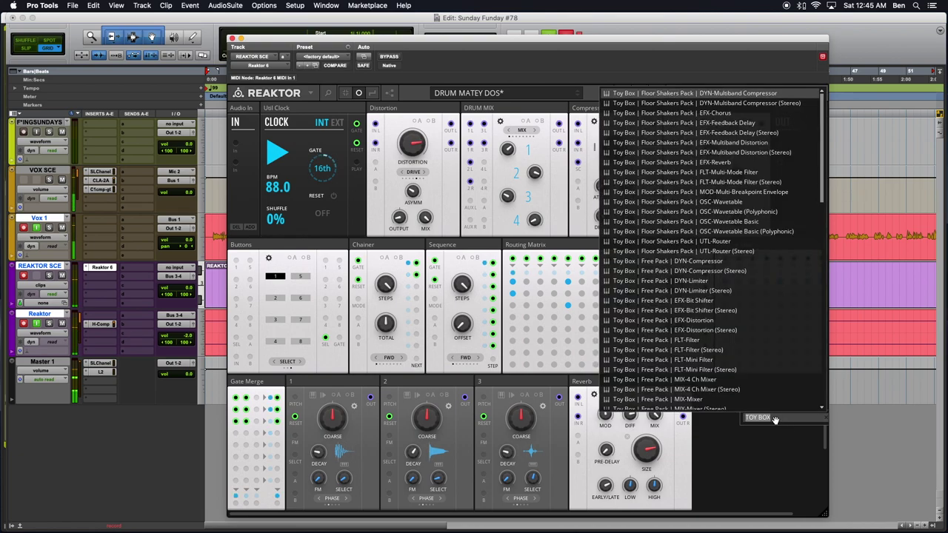
{"action": "type", "text": "Rand"}
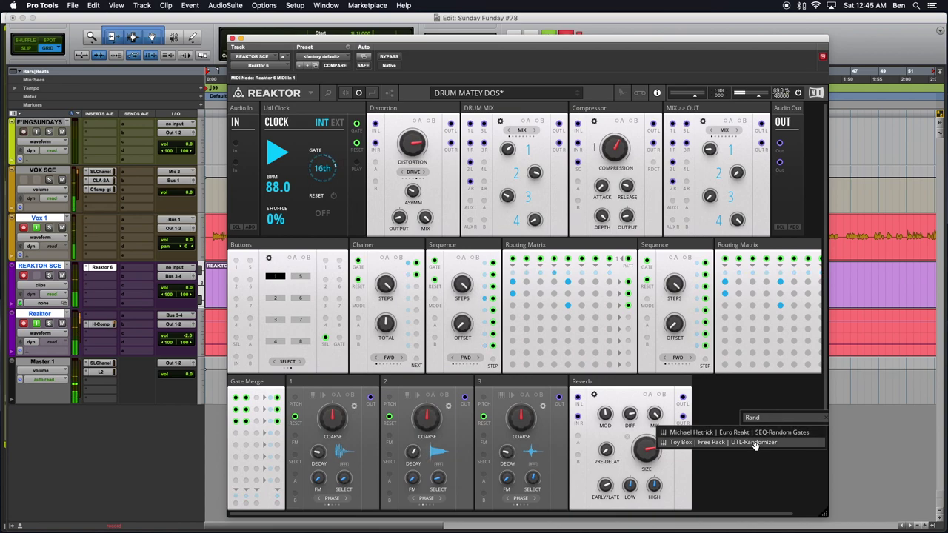
{"action": "left_click", "coordinate": [755, 443]}
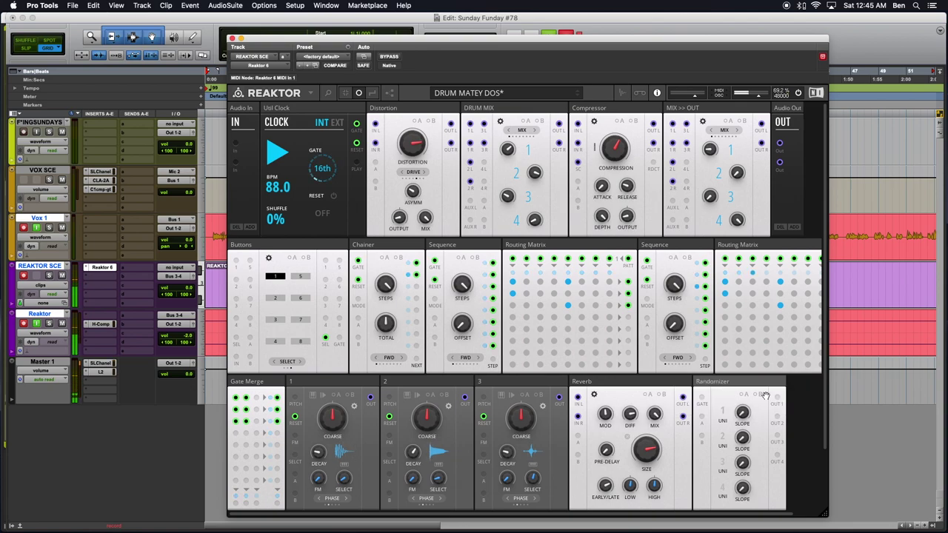
{"action": "left_click_drag", "start_coordinate": [768, 386], "coordinate": [327, 400]}
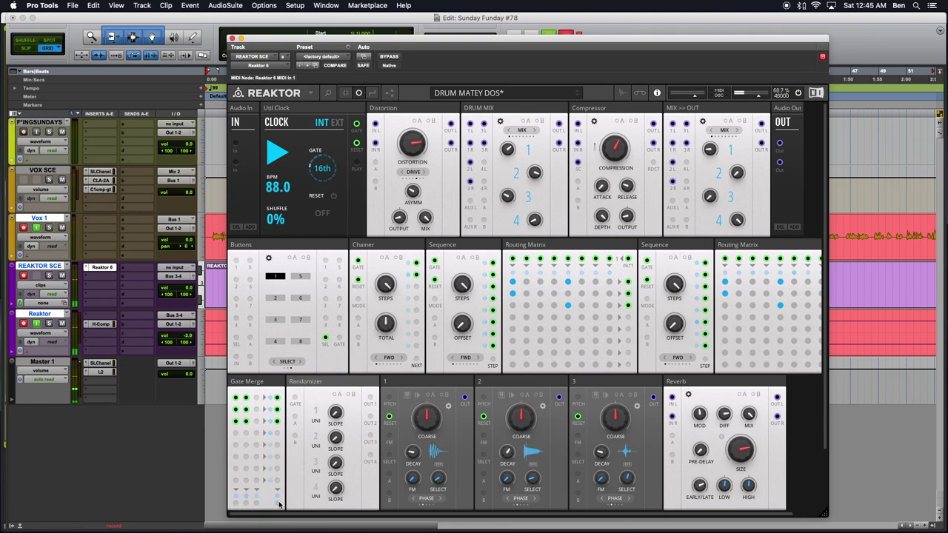
Step: Route Gate Merge's lower output into the Randomizer's Gate input, with channels 2 to 4 set to BI, and OUT 4 into drum module 3's Select
{"action": "left_click_drag", "start_coordinate": [276, 506], "coordinate": [294, 399]}
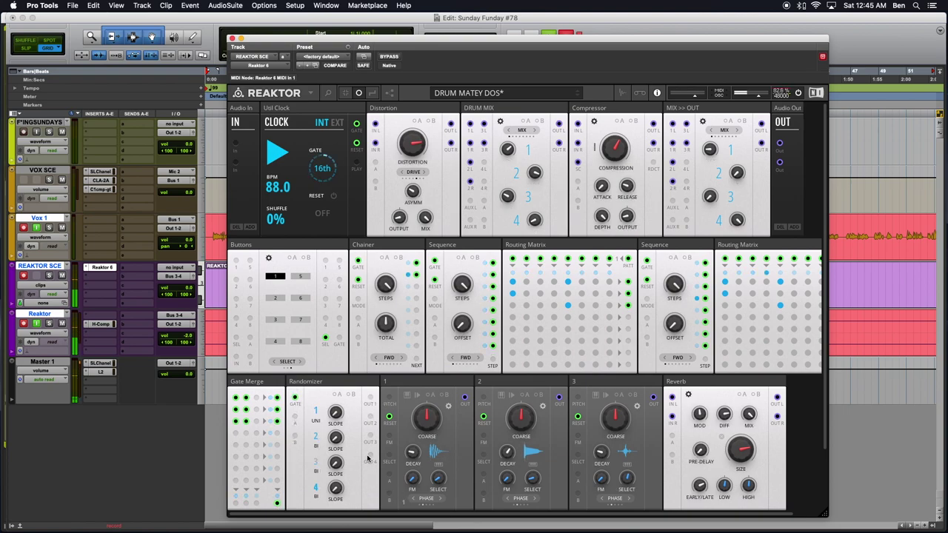
{"action": "left_click_drag", "start_coordinate": [370, 457], "coordinate": [578, 456]}
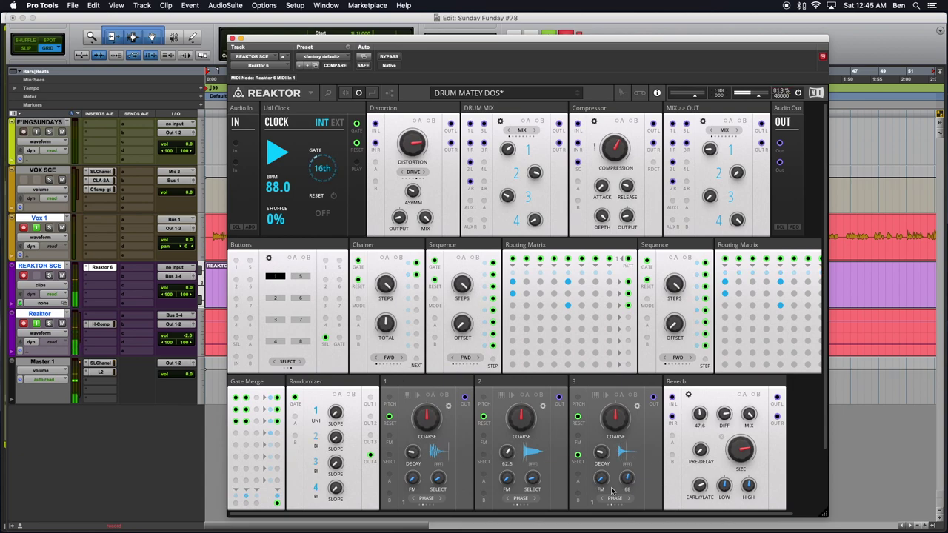
Step: Switch to pattern 2 and adjust the Slope of Randomizer channel 4 to control how much drum 3's sound varies
{"action": "left_click_drag", "start_coordinate": [346, 487], "coordinate": [345, 493]}
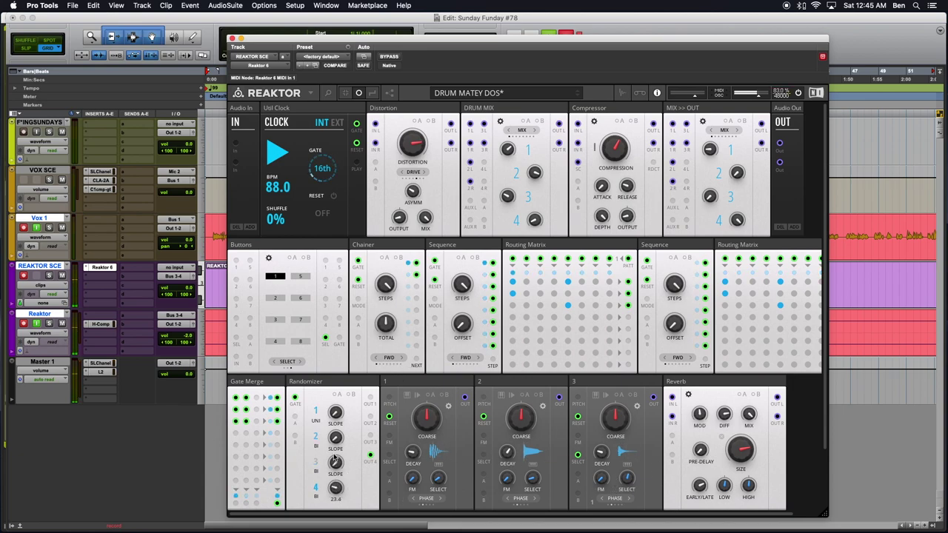
{"action": "left_click", "coordinate": [333, 462]}
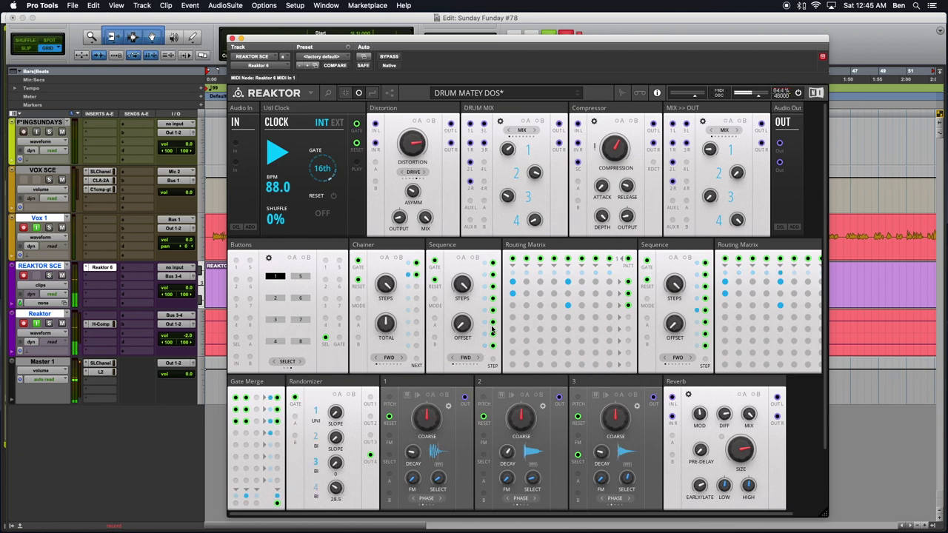
{"action": "left_click", "coordinate": [275, 298]}
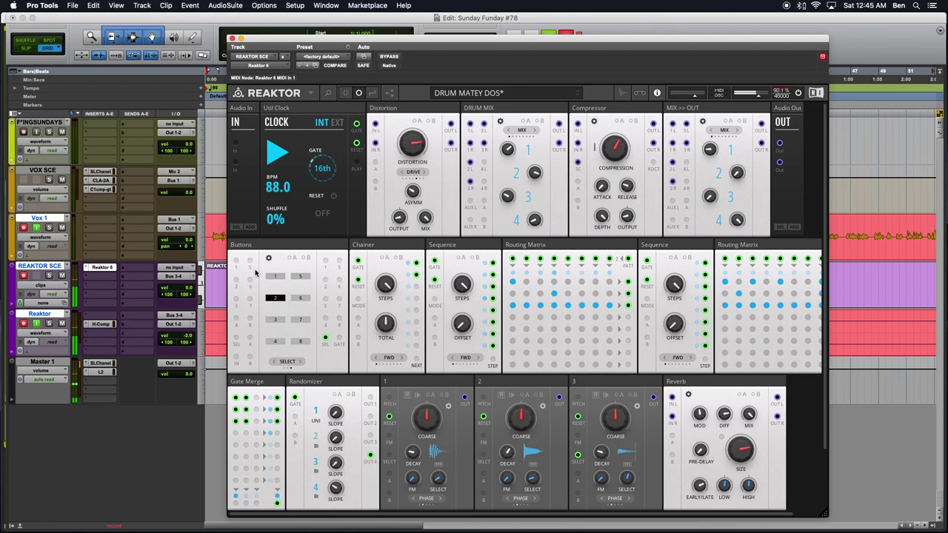
{"action": "mouse_move", "coordinate": [337, 494]}
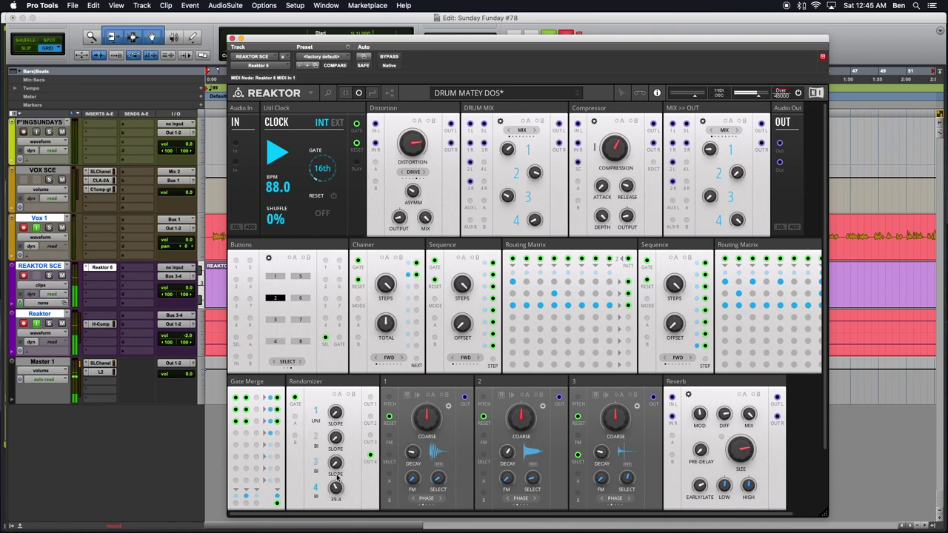
{"action": "left_click_drag", "start_coordinate": [337, 466], "coordinate": [332, 532]}
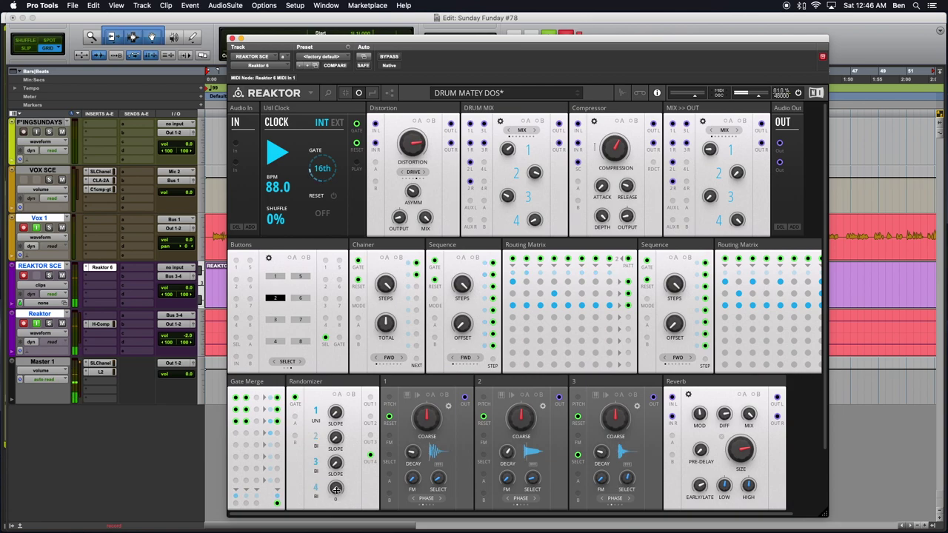
{"action": "left_click_drag", "start_coordinate": [334, 478], "coordinate": [333, 487]}
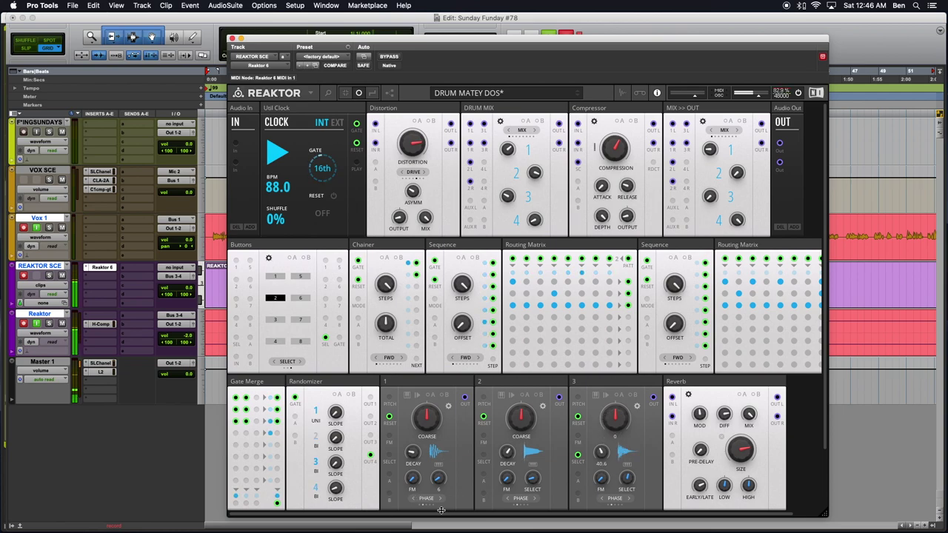
Step: Check drum module 3's parameter pages and its pitch and playback settings, and try other Coarse pitch values
{"action": "left_click", "coordinate": [627, 500]}
{"action": "left_click", "coordinate": [628, 501]}
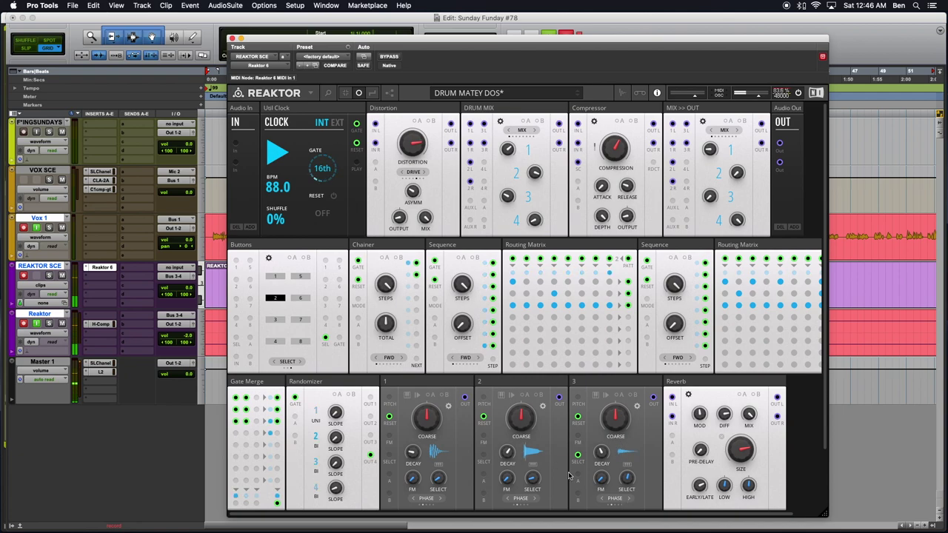
{"action": "left_click", "coordinate": [637, 408]}
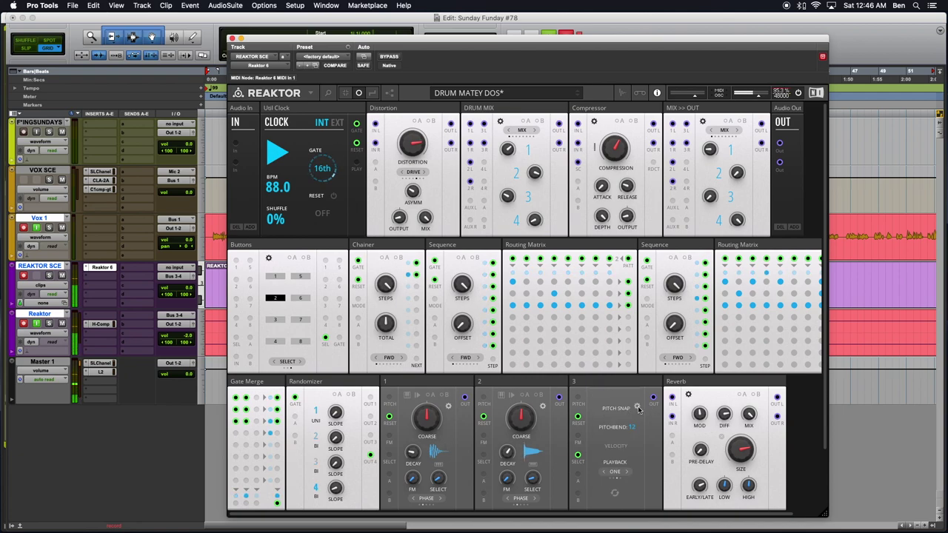
{"action": "left_click", "coordinate": [637, 407]}
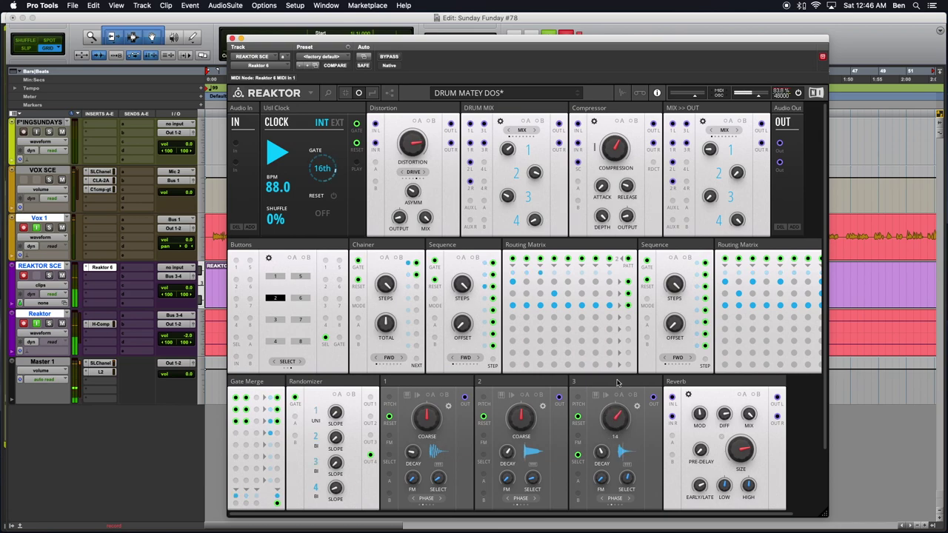
{"action": "left_click_drag", "start_coordinate": [617, 382], "coordinate": [622, 461]}
{"action": "left_click_drag", "start_coordinate": [612, 412], "coordinate": [613, 384]}
Step: Alternate repeatedly between patterns 1 and 2 with the randomized drum 3 playing, ending on pattern 1
{"action": "left_click", "coordinate": [271, 296]}
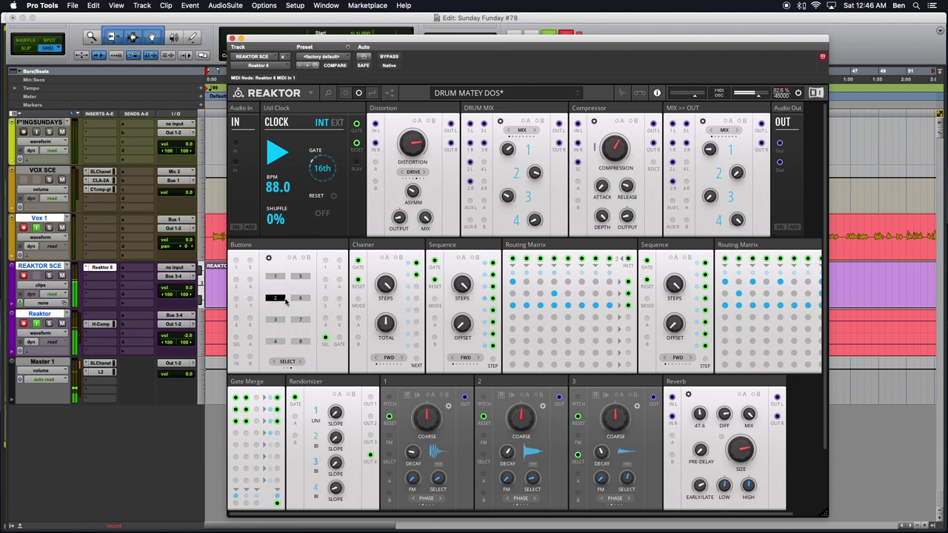
{"action": "left_click", "coordinate": [273, 277]}
{"action": "left_click", "coordinate": [277, 277]}
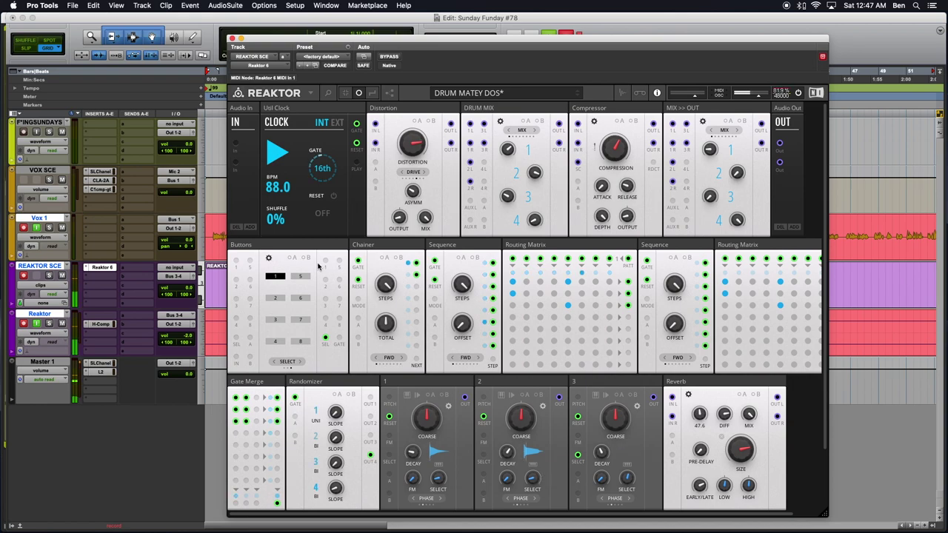
{"action": "left_click", "coordinate": [273, 298]}
{"action": "left_click", "coordinate": [277, 278]}
{"action": "left_click", "coordinate": [275, 298]}
{"action": "left_click", "coordinate": [275, 277]}
{"action": "left_click", "coordinate": [274, 298]}
{"action": "left_click", "coordinate": [277, 280]}
{"action": "left_click", "coordinate": [273, 300]}
{"action": "left_click", "coordinate": [277, 279]}
{"action": "left_click", "coordinate": [274, 300]}
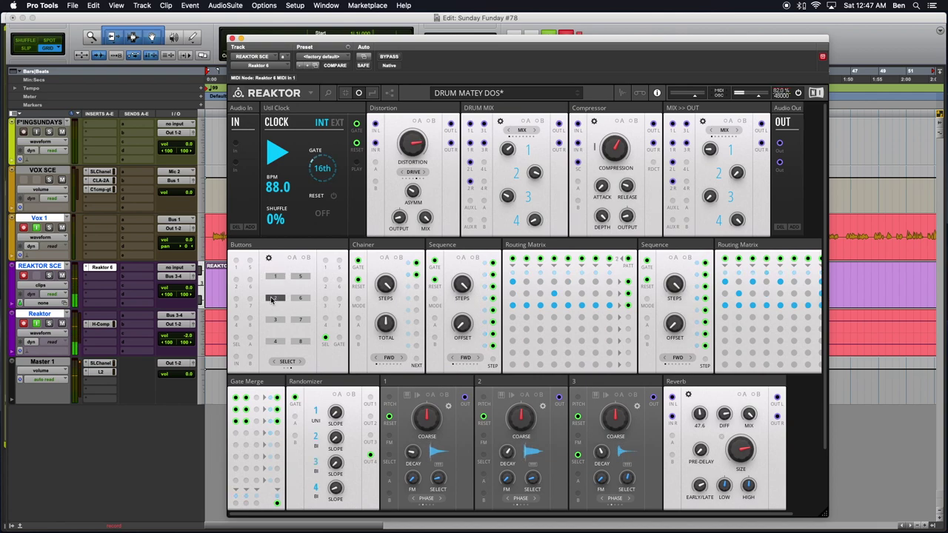
{"action": "left_click", "coordinate": [275, 278]}
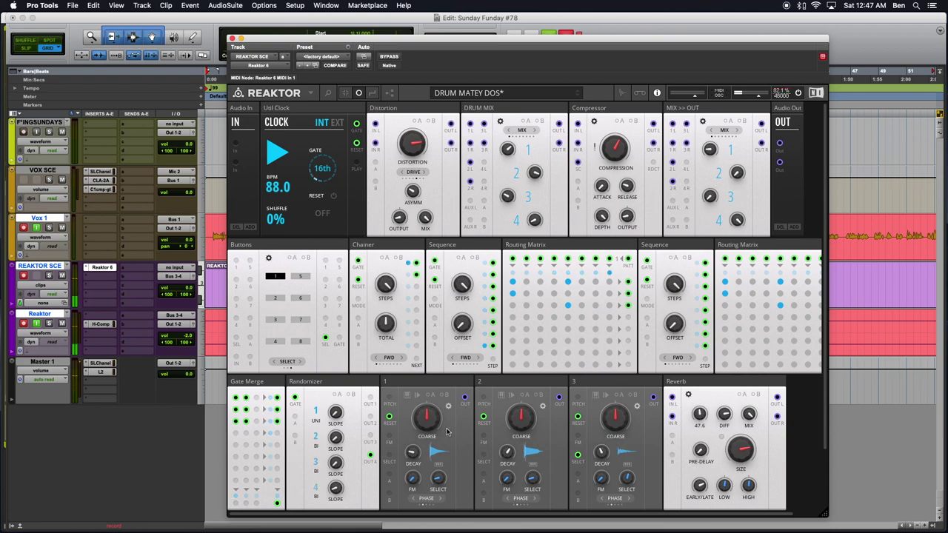
Step: Change drum module 2's Select to another sound and check it by switching to pattern 2 and back to pattern 1
{"action": "left_click_drag", "start_coordinate": [523, 426], "coordinate": [530, 461]}
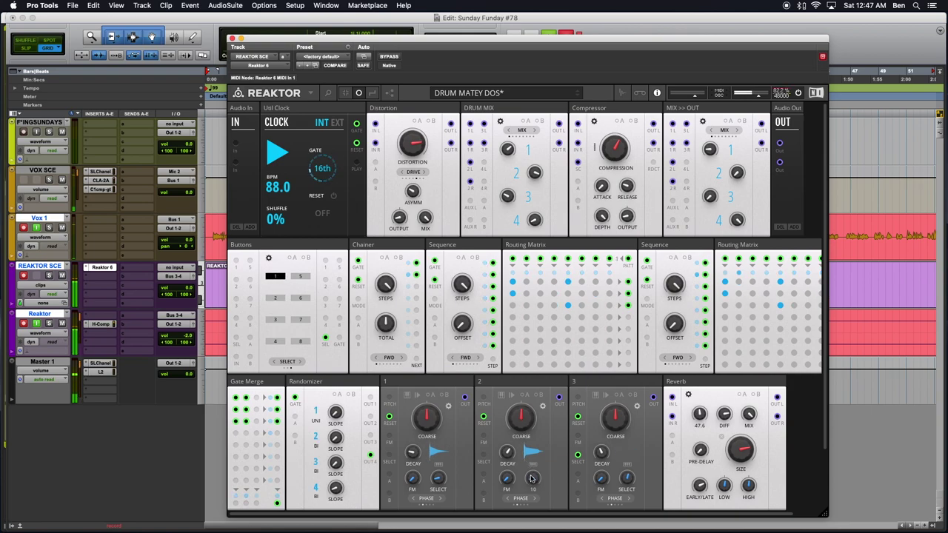
{"action": "mouse_move", "coordinate": [535, 479]}
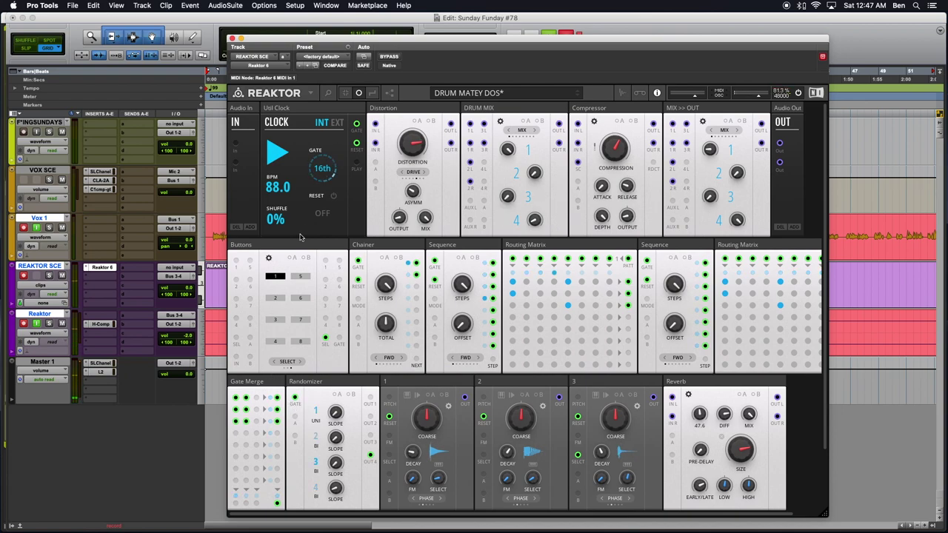
{"action": "left_click", "coordinate": [274, 298]}
{"action": "left_click", "coordinate": [274, 276]}
Step: Audition other sounds with drum module 1's Select value, and adjust the levels of channels 1 and 2 in DRUM MIX
{"action": "scroll", "coordinate": [439, 479], "scroll_direction": "down", "scroll_amount": 10}
{"action": "scroll", "coordinate": [443, 482], "scroll_direction": "up", "scroll_amount": 3}
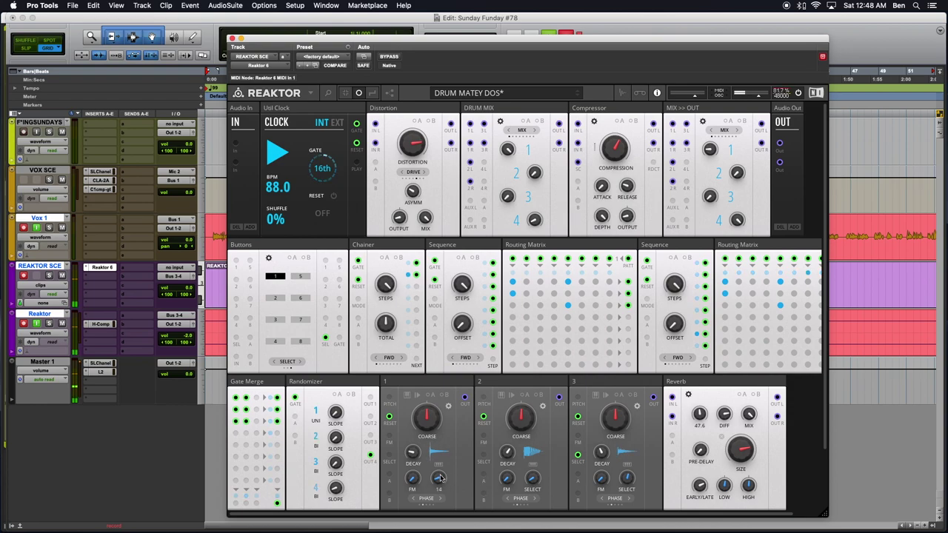
{"action": "scroll", "coordinate": [441, 478], "scroll_direction": "up", "scroll_amount": 4}
{"action": "scroll", "coordinate": [442, 472], "scroll_direction": "up", "scroll_amount": 1}
{"action": "scroll", "coordinate": [440, 471], "scroll_direction": "down", "scroll_amount": 1}
{"action": "left_click_drag", "start_coordinate": [509, 149], "coordinate": [540, 108]}
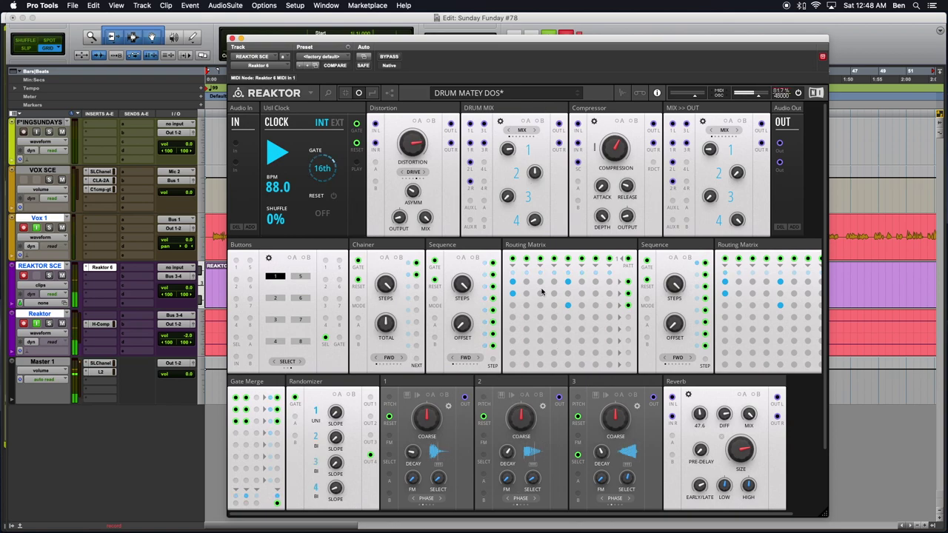
Step: Stop the Util Clock, move pattern 1's second-row hit from step 1 to step 5 in both Routing Matrices, and restart playback
{"action": "left_click", "coordinate": [280, 151]}
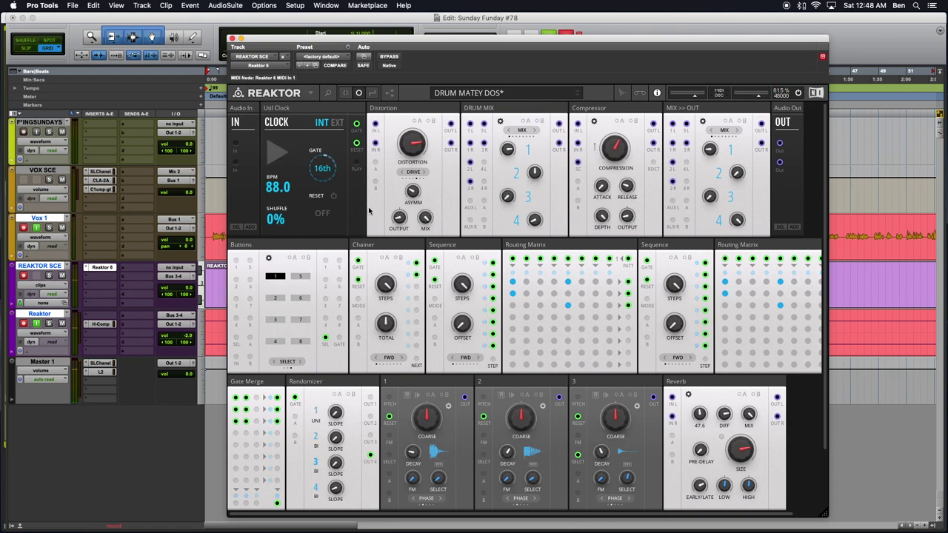
{"action": "left_click", "coordinate": [568, 294]}
{"action": "left_click", "coordinate": [277, 153]}
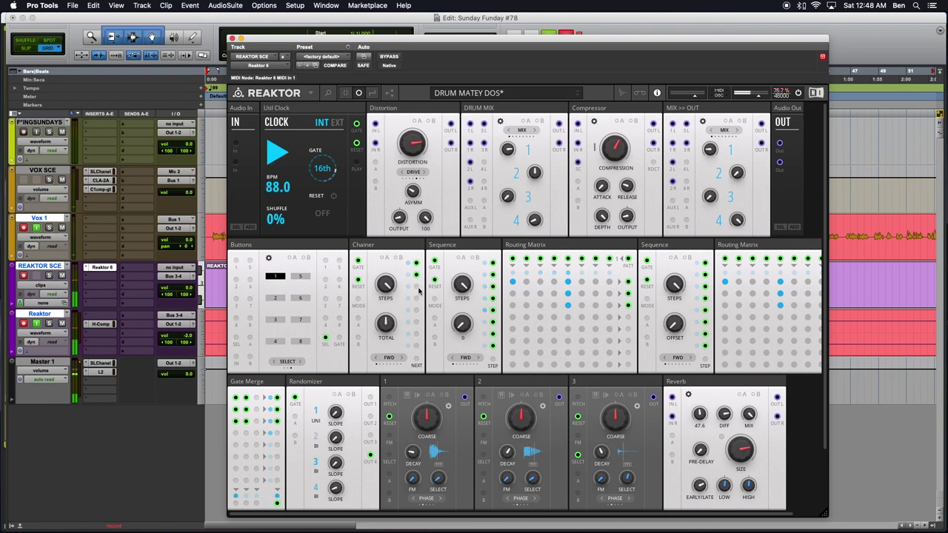
Step: Adjust drum module 2's Select and Decay to give it a shorter, different sound during playback
{"action": "left_click_drag", "start_coordinate": [537, 483], "coordinate": [508, 448]}
{"action": "left_click_drag", "start_coordinate": [536, 479], "coordinate": [535, 476]}
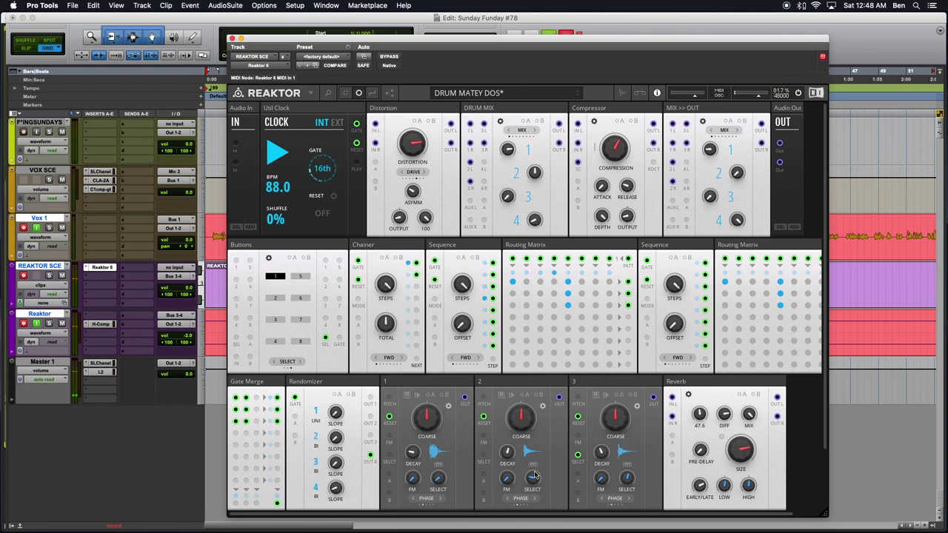
Step: Fine-tune drum module 2's Select to 33 while the pattern plays
{"action": "left_click_drag", "start_coordinate": [534, 475], "coordinate": [535, 473]}
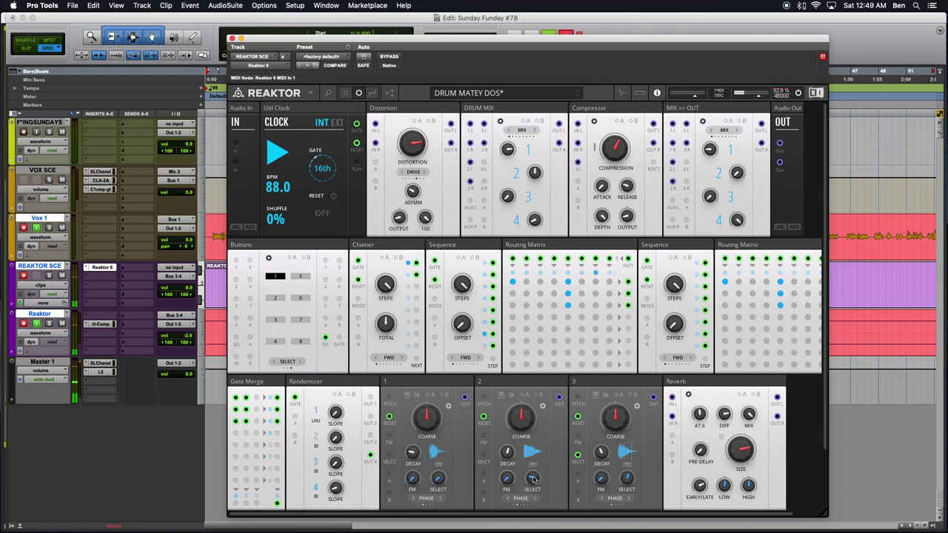
{"action": "scroll", "coordinate": [532, 478], "scroll_direction": "up", "scroll_amount": 1}
{"action": "scroll", "coordinate": [532, 478], "scroll_direction": "up", "scroll_amount": 1}
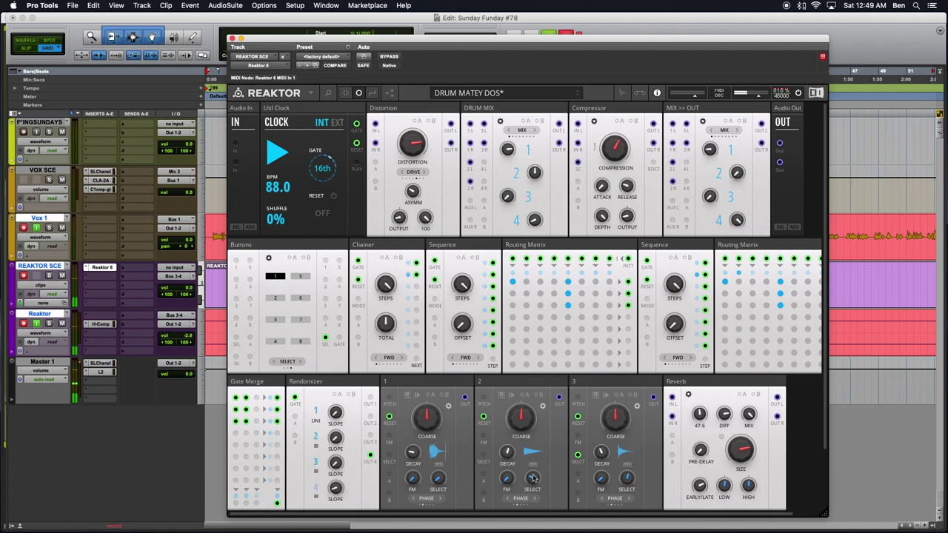
{"action": "double_click", "coordinate": [797, 443]}
{"action": "type", "text": "Rand"}
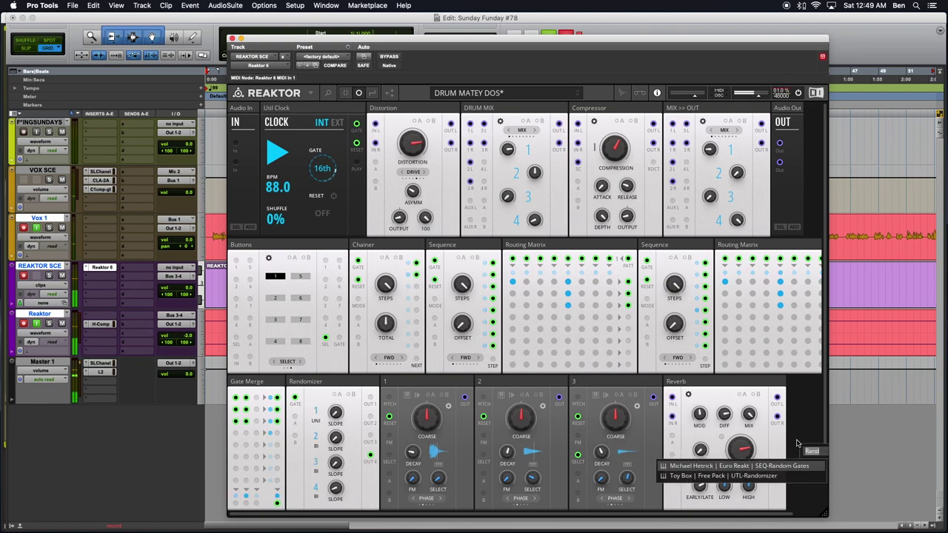
{"action": "key", "text": "BackSpace"}
{"action": "key", "text": "BackSpace"}
{"action": "key", "text": "BackSpace"}
{"action": "key", "text": "BackSpace"}
{"action": "type", "text": "Gate"}
{"action": "key", "text": "BackSpace"}
{"action": "key", "text": "BackSpace"}
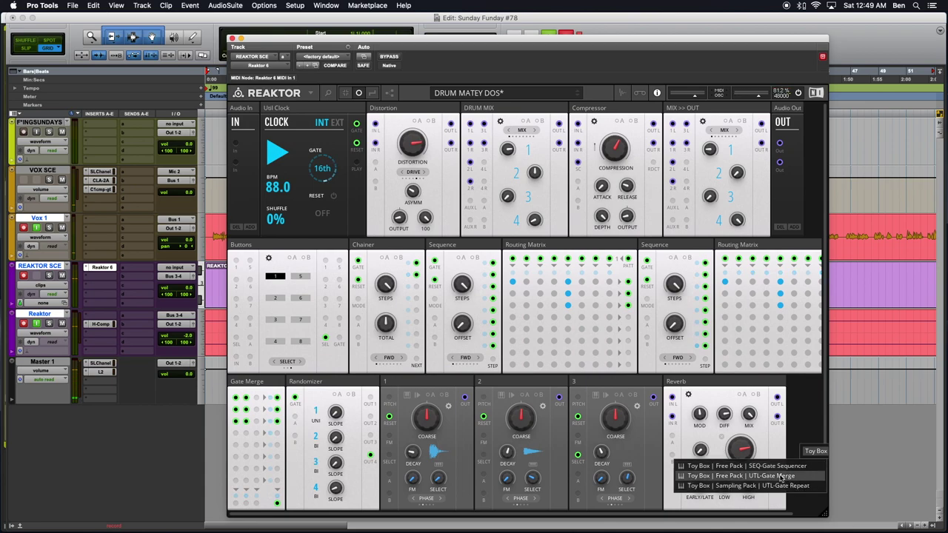
{"action": "left_click", "coordinate": [748, 466]}
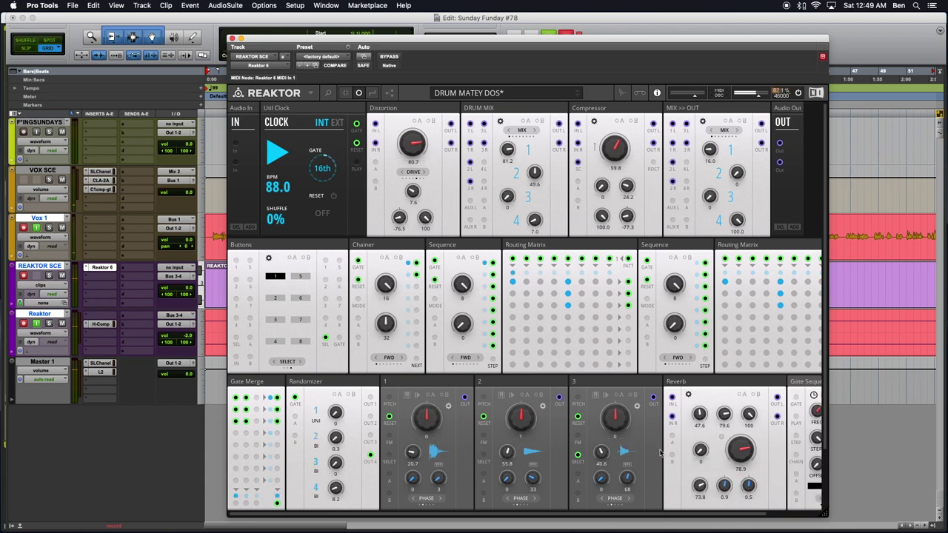
{"action": "scroll", "coordinate": [799, 381], "scroll_direction": "right", "scroll_amount": 2}
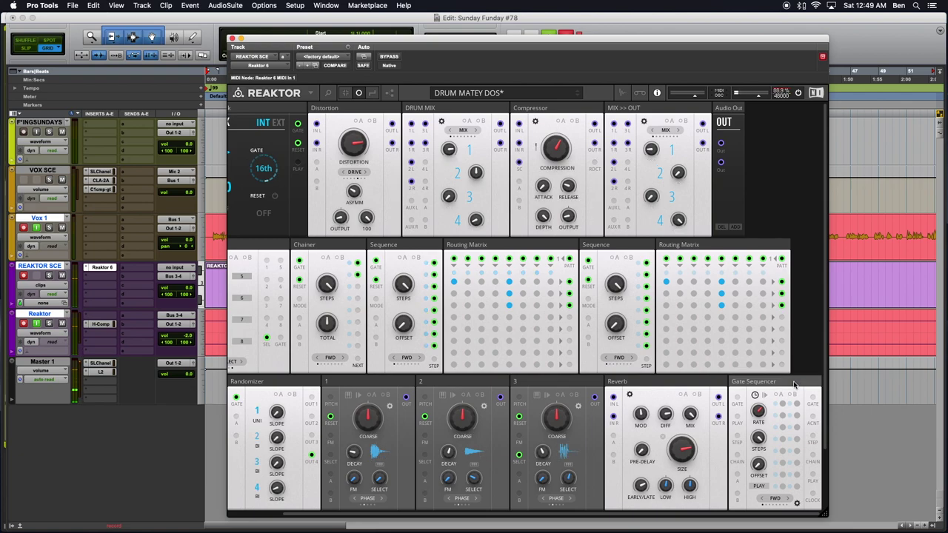
{"action": "key", "text": "Delete"}
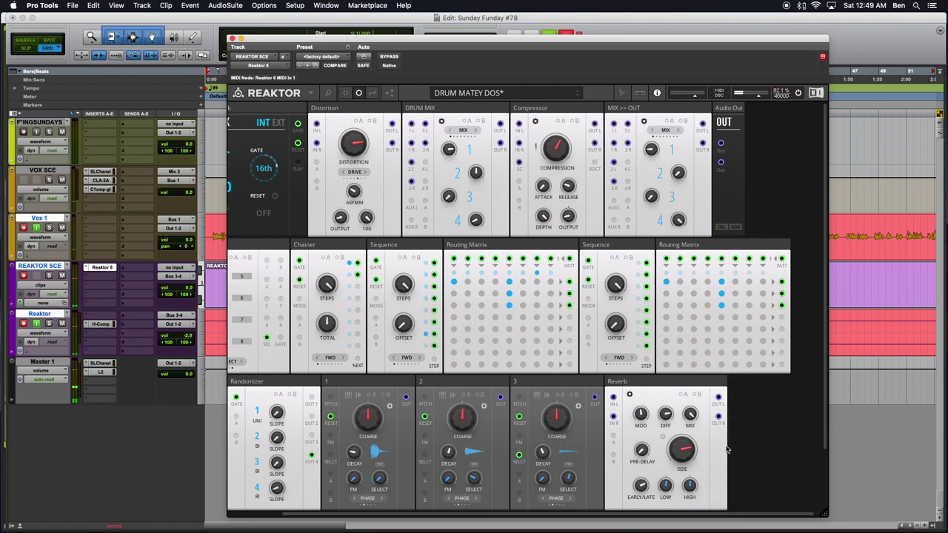
{"action": "scroll", "coordinate": [652, 376], "scroll_direction": "left", "scroll_amount": 2}
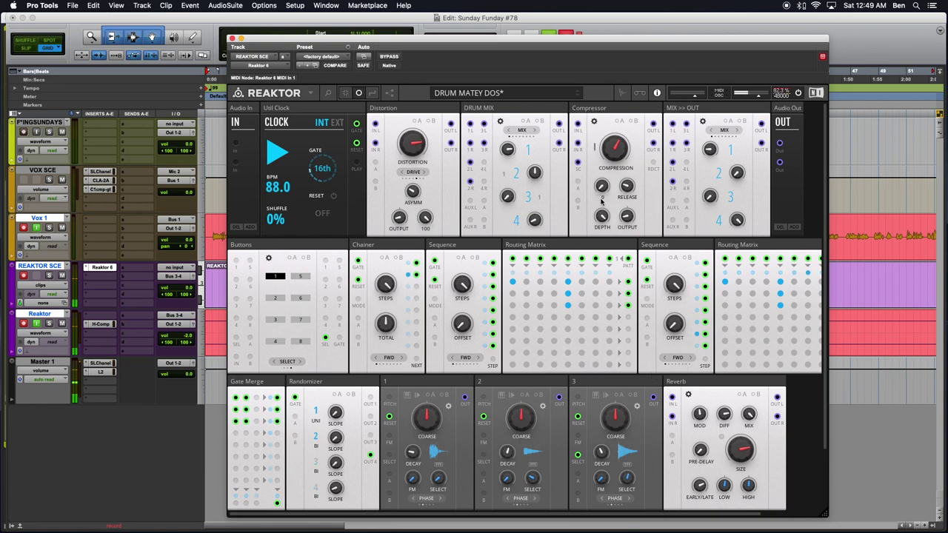
Step: Adjust channel 3's level in MIX >> OUT, and delete the Reverb, Compressor and Distortion blocks from the rack
{"action": "mouse_move", "coordinate": [709, 197]}
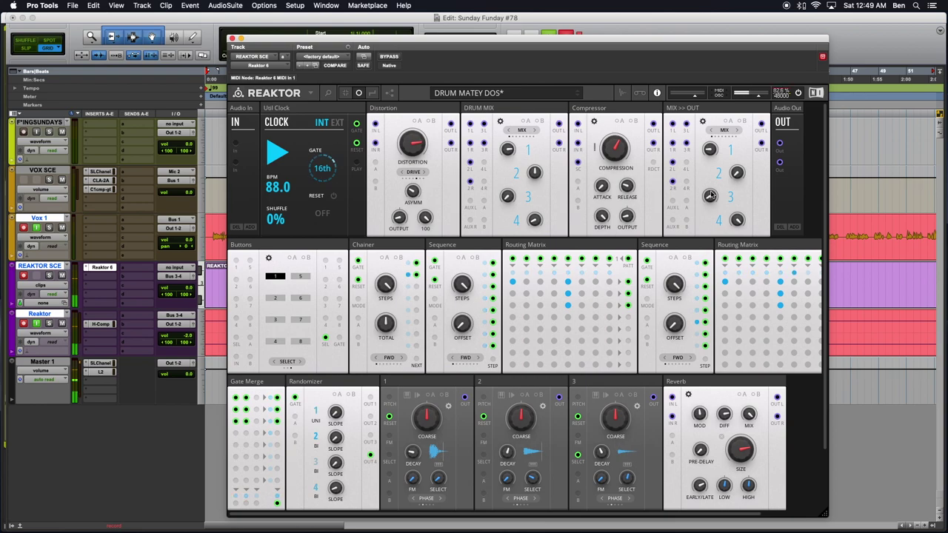
{"action": "left_click_drag", "start_coordinate": [709, 196], "coordinate": [710, 199]}
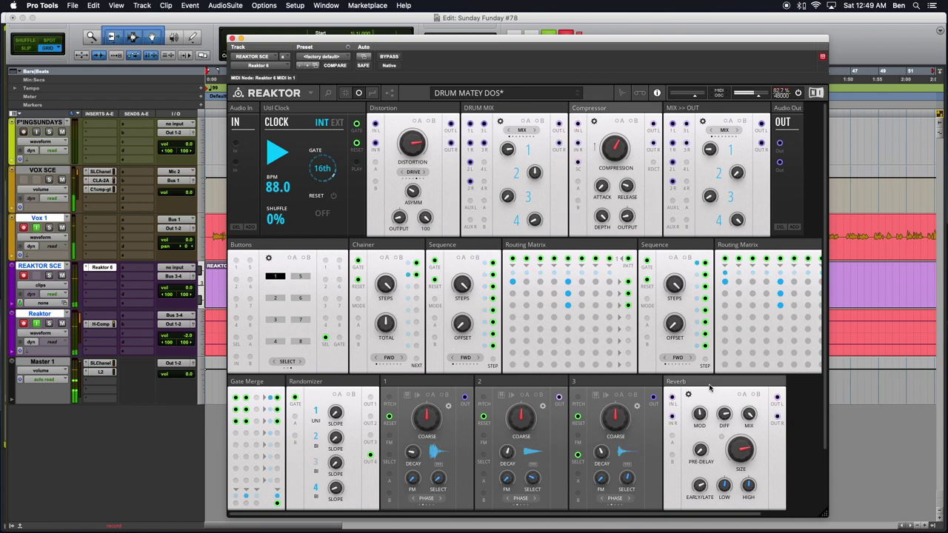
{"action": "key", "text": "Delete"}
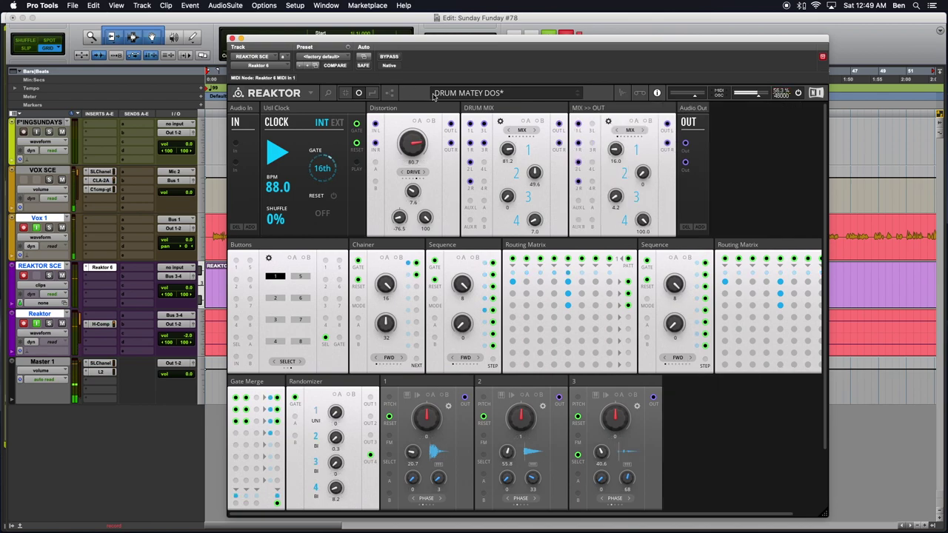
{"action": "key", "text": "Delete"}
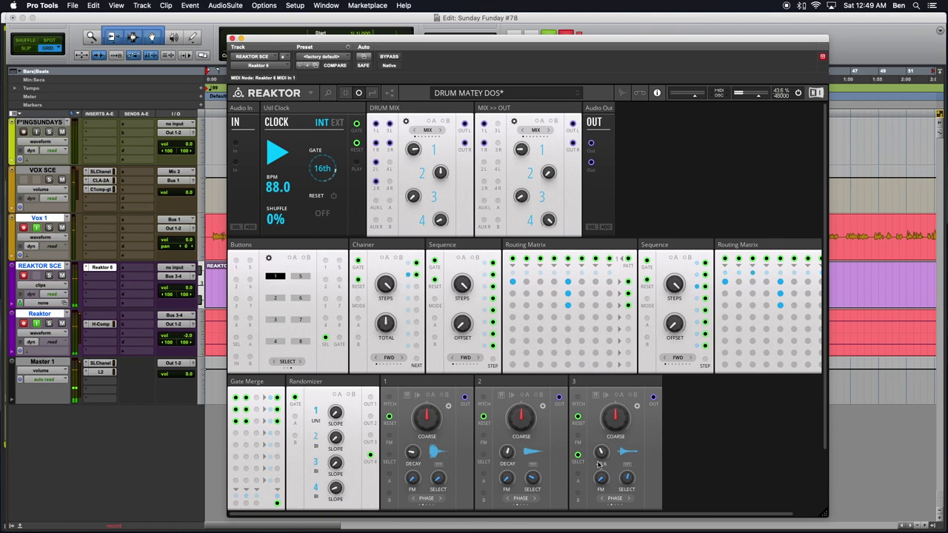
Step: Raise channel 3 in DRUM MIX to 53.9 and alternate between patterns 1 and 2 to hear the result
{"action": "scroll", "coordinate": [713, 454], "scroll_direction": "right", "scroll_amount": 2}
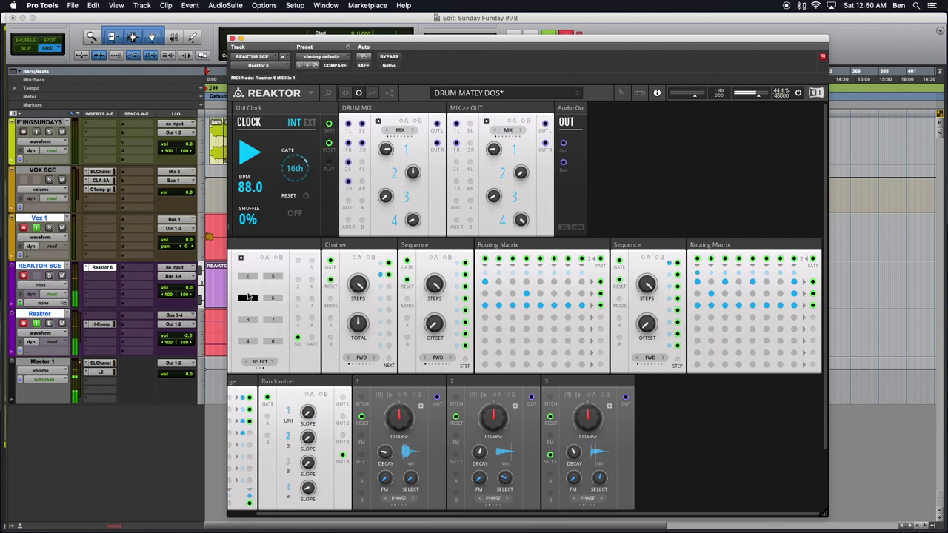
{"action": "left_click", "coordinate": [248, 277]}
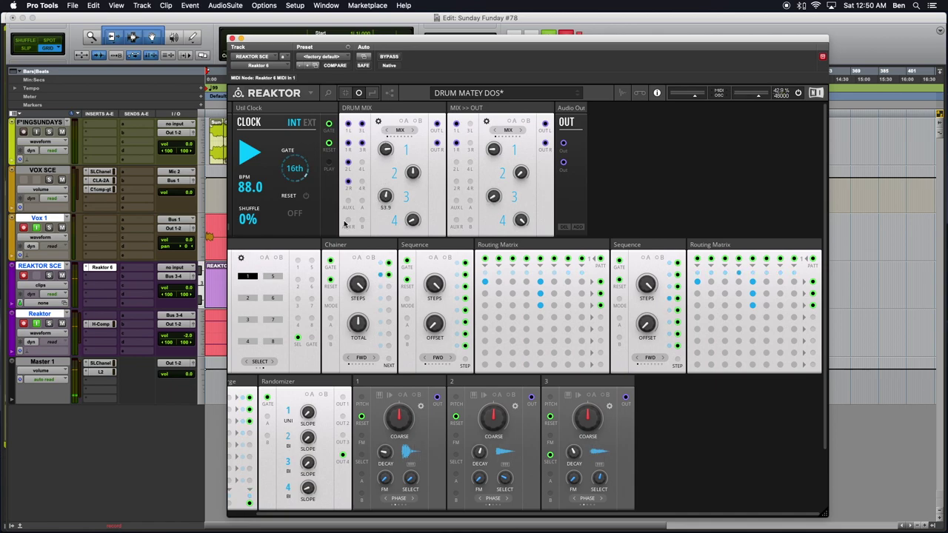
{"action": "left_click", "coordinate": [247, 298]}
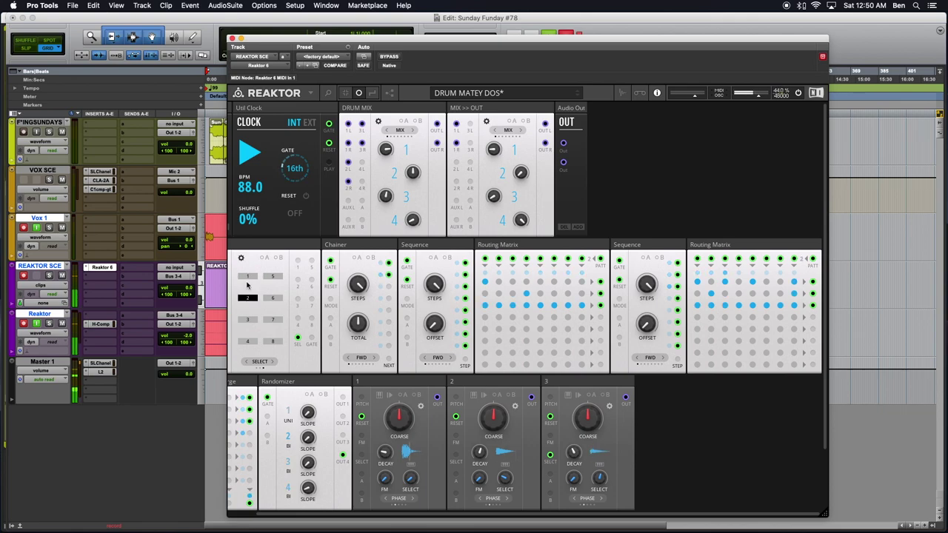
{"action": "left_click", "coordinate": [248, 277]}
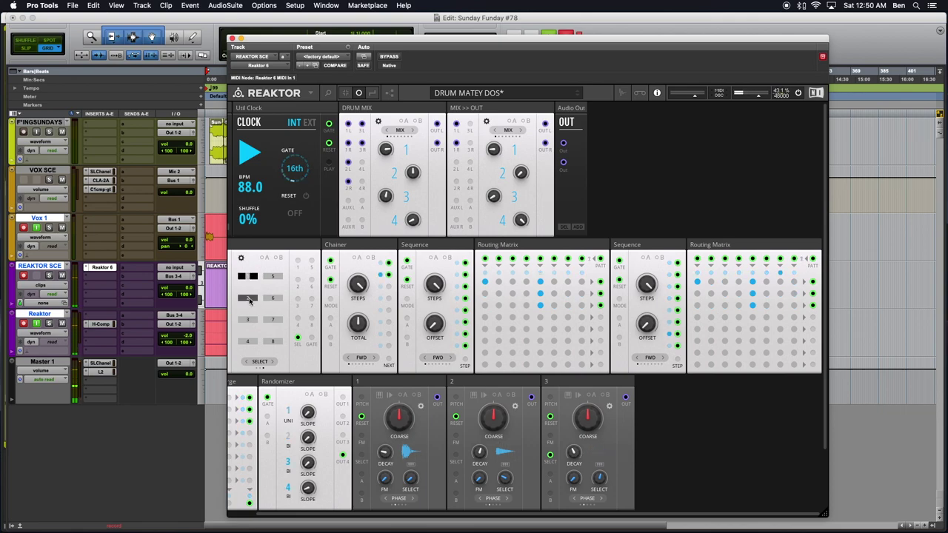
{"action": "left_click", "coordinate": [250, 278]}
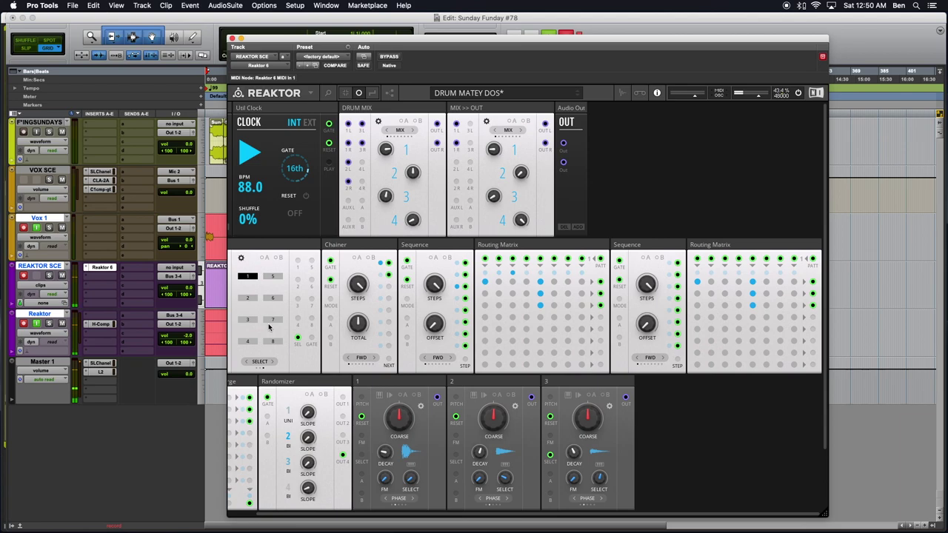
{"action": "left_click", "coordinate": [248, 298]}
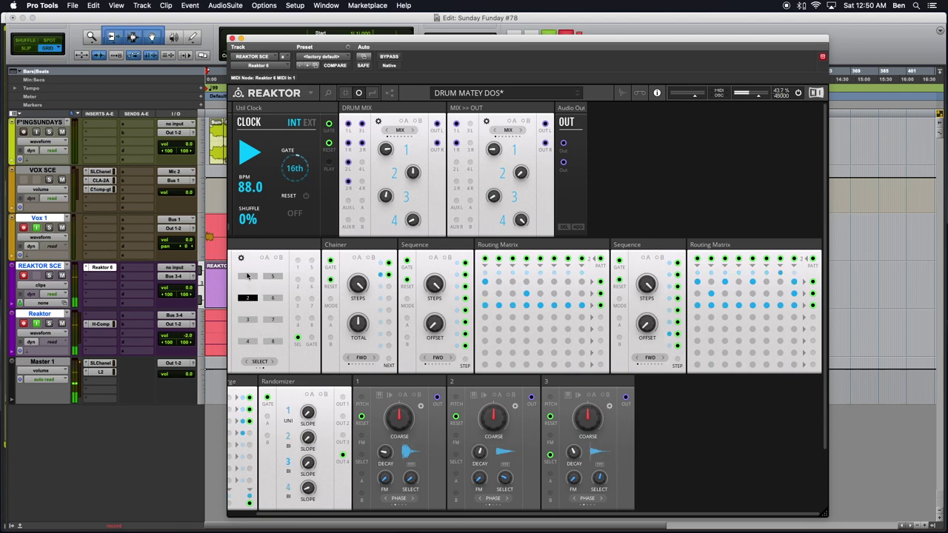
{"action": "left_click", "coordinate": [248, 276]}
{"action": "left_click", "coordinate": [250, 299]}
{"action": "left_click", "coordinate": [250, 278]}
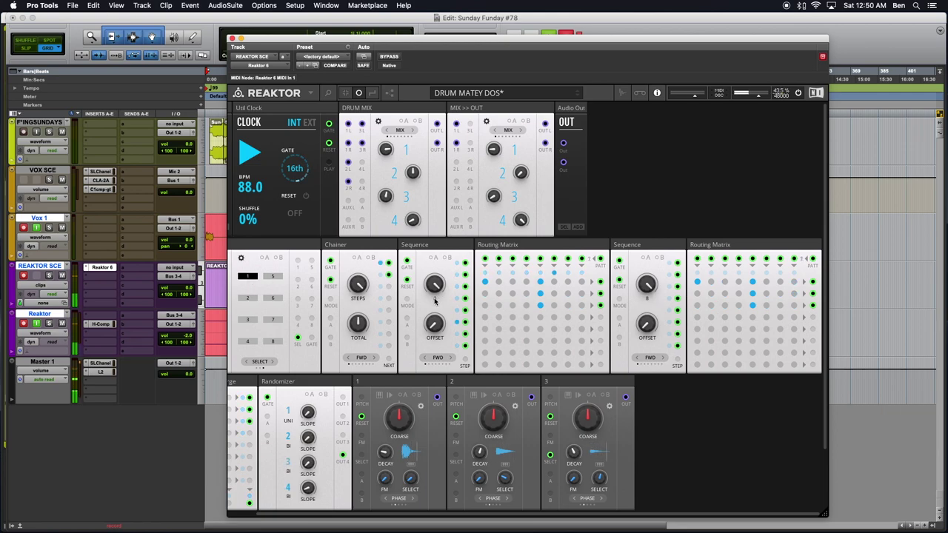
Step: In pattern 2, move second-row hits to step 5, from step 4 in the first Routing Matrix and step 2 in the second, and compare with pattern 1
{"action": "left_click", "coordinate": [251, 299]}
{"action": "left_click", "coordinate": [526, 293]}
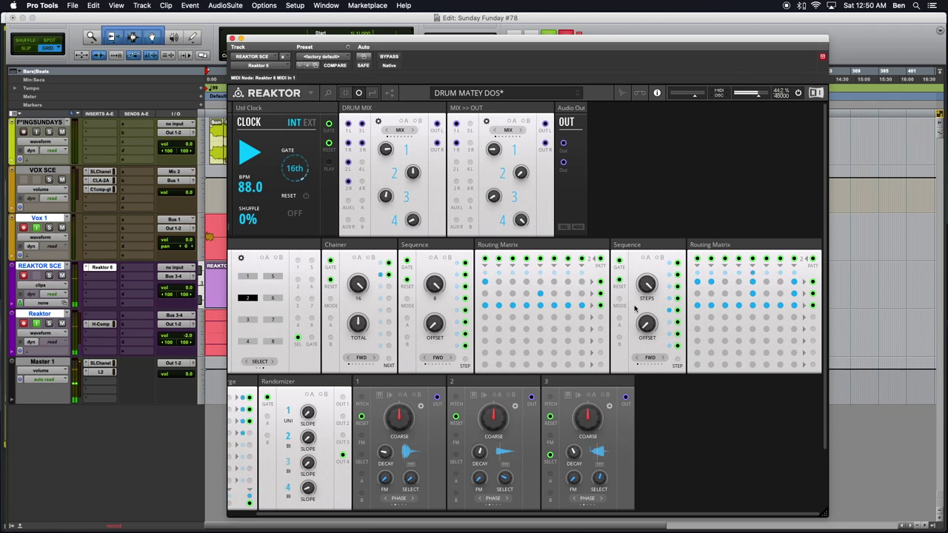
{"action": "left_click", "coordinate": [250, 277]}
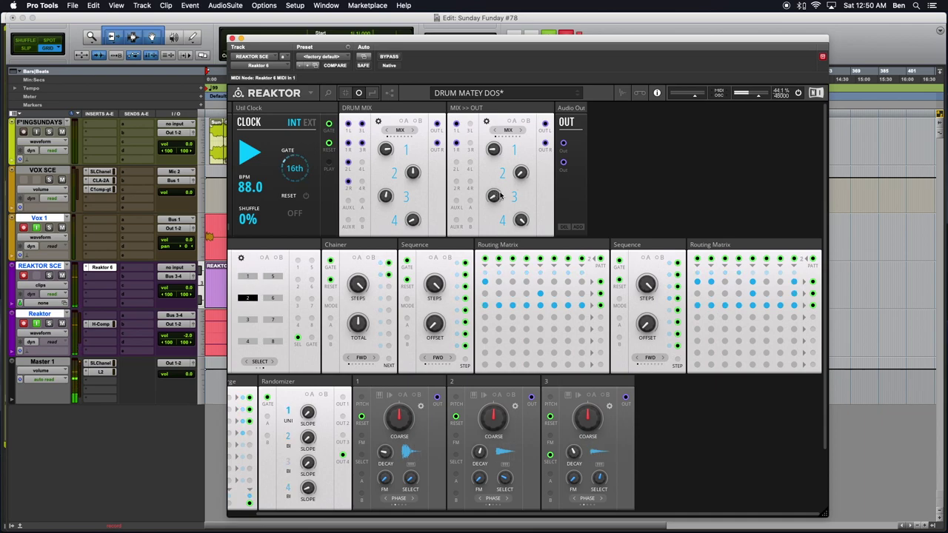
{"action": "left_click", "coordinate": [250, 277]}
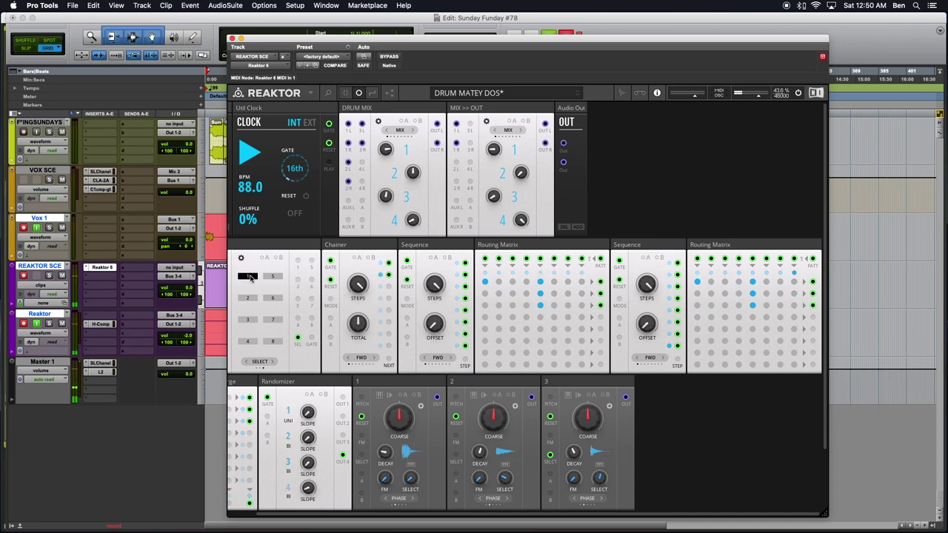
{"action": "left_click", "coordinate": [249, 299]}
{"action": "left_click", "coordinate": [248, 278]}
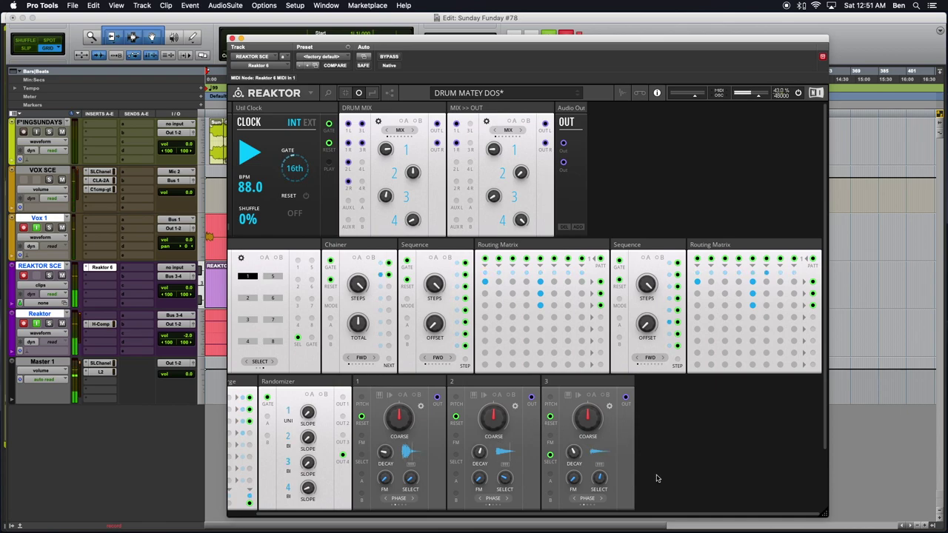
Step: Open the H-Comp insert on the Reaktor audio track and set its Mix to 0.0
{"action": "scroll", "coordinate": [685, 449], "scroll_direction": "left", "scroll_amount": 2}
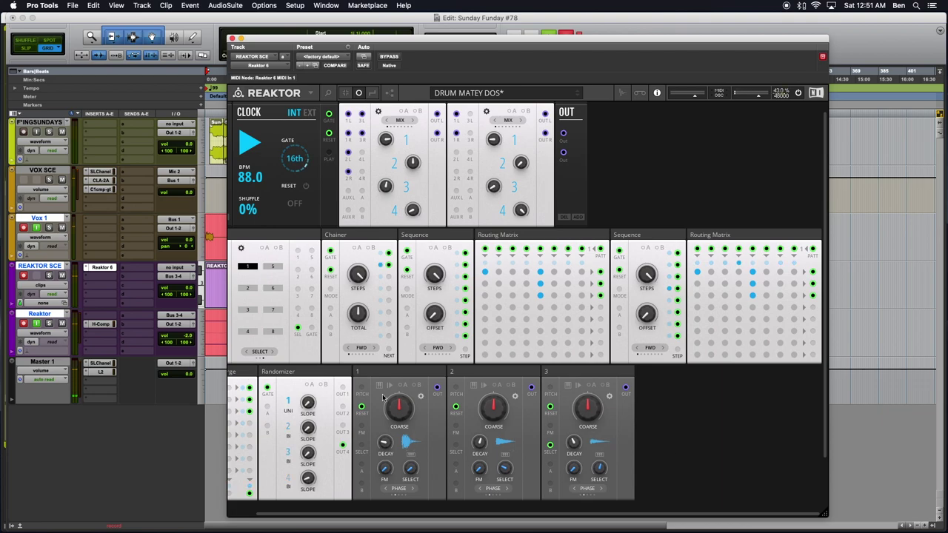
{"action": "left_click", "coordinate": [102, 326]}
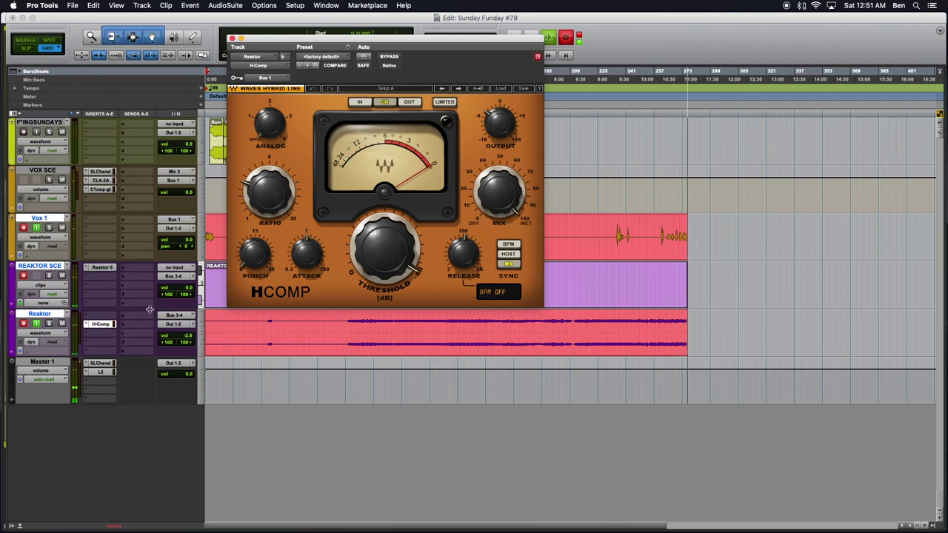
{"action": "mouse_move", "coordinate": [496, 195]}
{"action": "left_mouse_down"}
{"action": "mouse_move", "coordinate": [497, 179]}
{"action": "mouse_move", "coordinate": [497, 193]}
{"action": "left_mouse_up"}
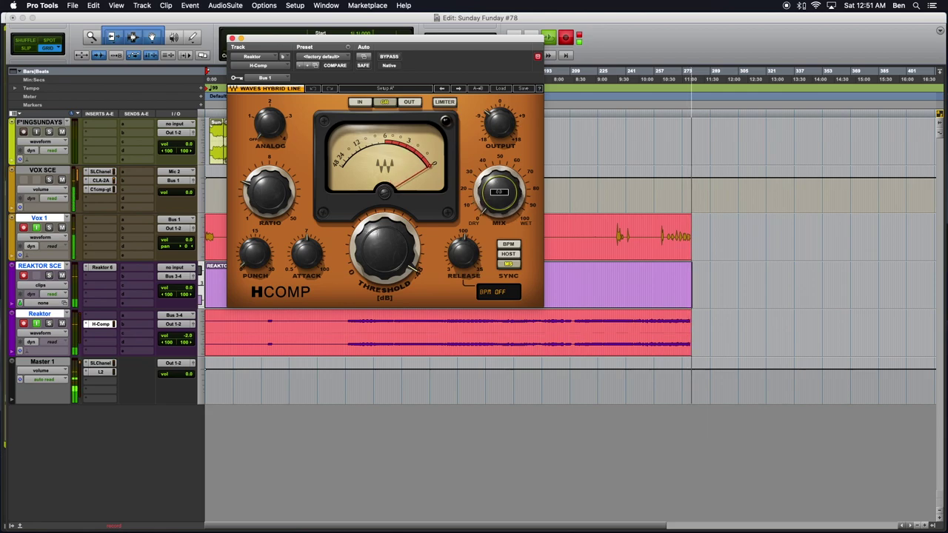
Step: Return to the Reaktor 6 instrument and raise channel 1's level in MIX >> OUT
{"action": "left_click", "coordinate": [106, 269]}
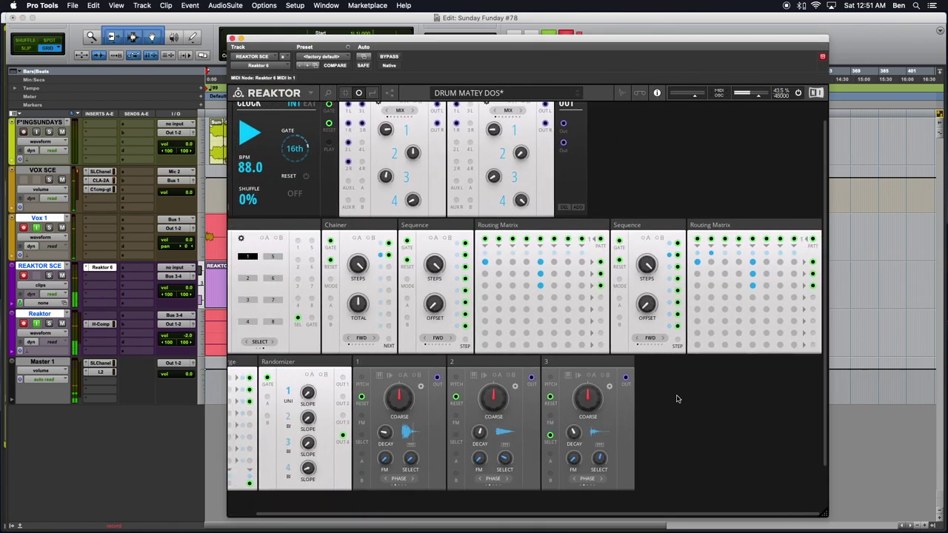
{"action": "mouse_move", "coordinate": [521, 151]}
{"action": "left_click_drag", "start_coordinate": [522, 138], "coordinate": [522, 114]}
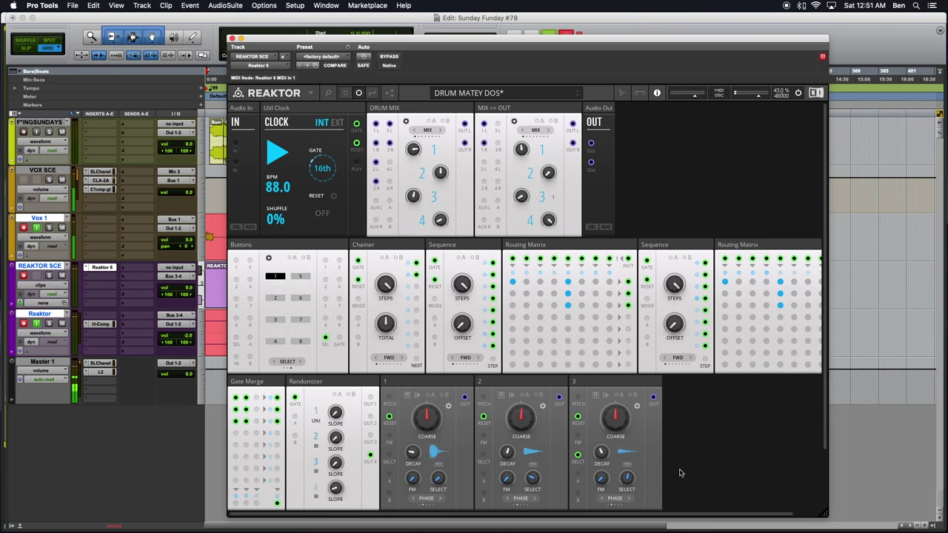
Step: Check the drier, louder drums by alternating between patterns 1 and 2, finishing on pattern 1
{"action": "scroll", "coordinate": [680, 473], "scroll_direction": "right", "scroll_amount": 2}
{"action": "left_click", "coordinate": [245, 299]}
{"action": "left_click_drag", "start_coordinate": [249, 280], "coordinate": [247, 276]}
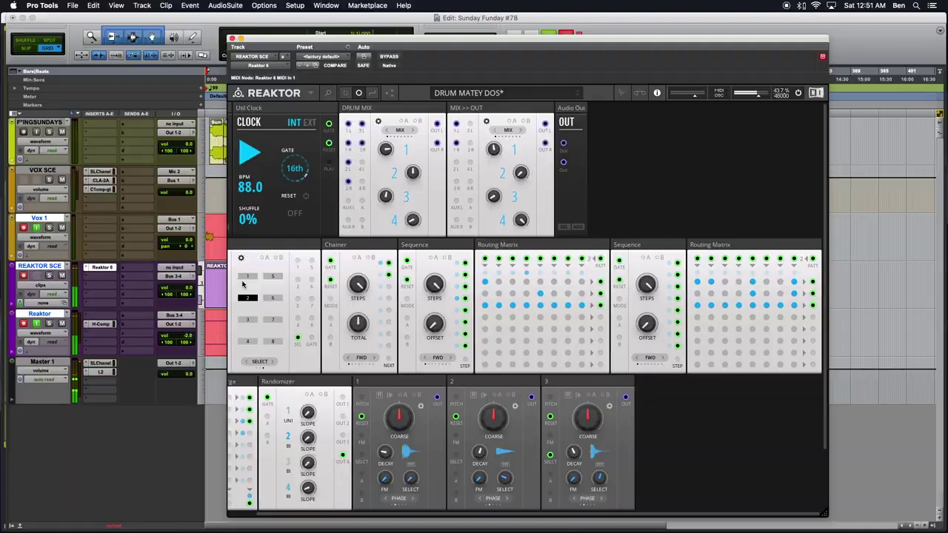
{"action": "left_click", "coordinate": [244, 276]}
{"action": "left_click", "coordinate": [247, 297]}
{"action": "left_click", "coordinate": [244, 277]}
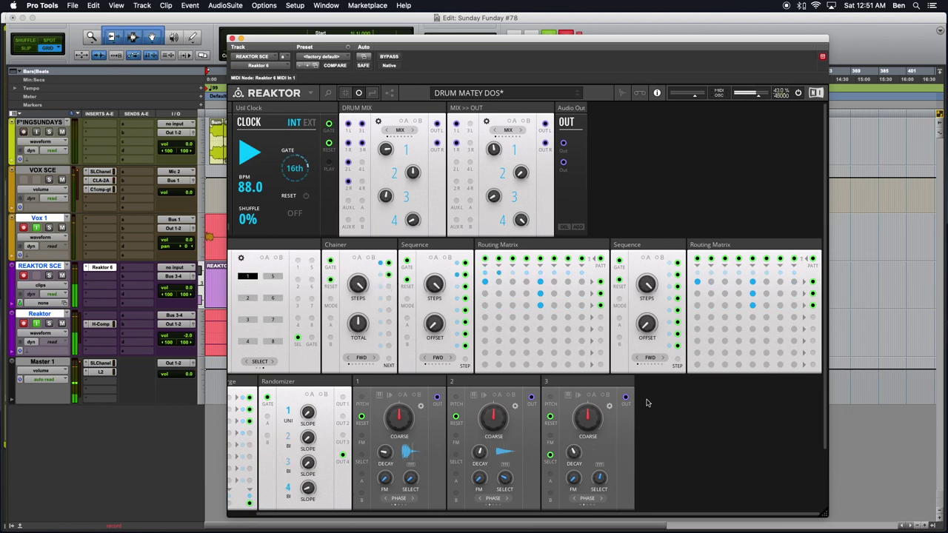
{"action": "left_click", "coordinate": [249, 298]}
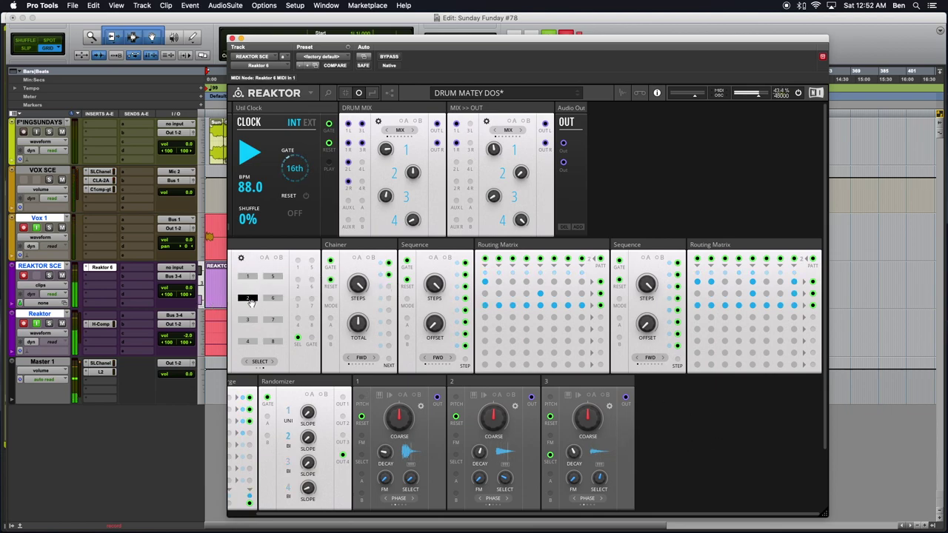
{"action": "left_click", "coordinate": [245, 278]}
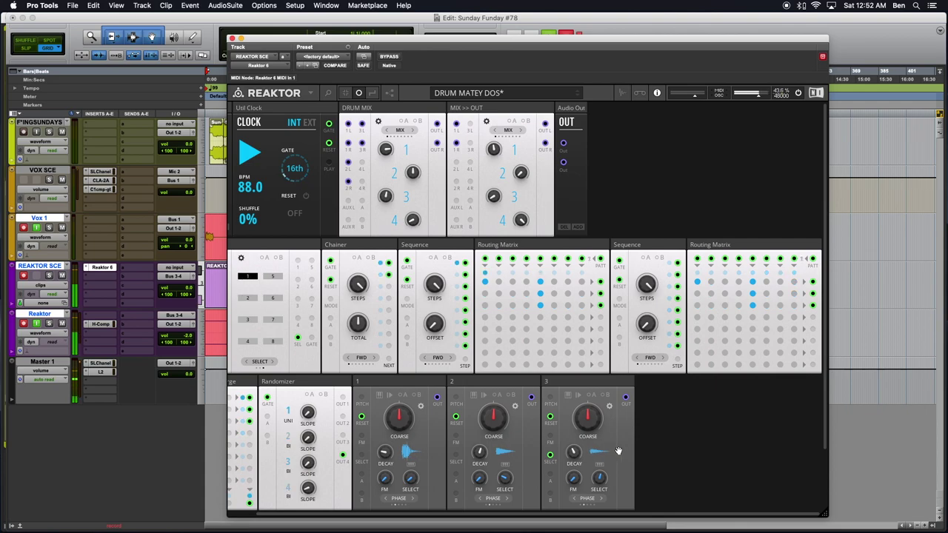
Step: Add a Toy Box Free Pack Value Sequencer block after drum module 3
{"action": "double_click", "coordinate": [687, 443]}
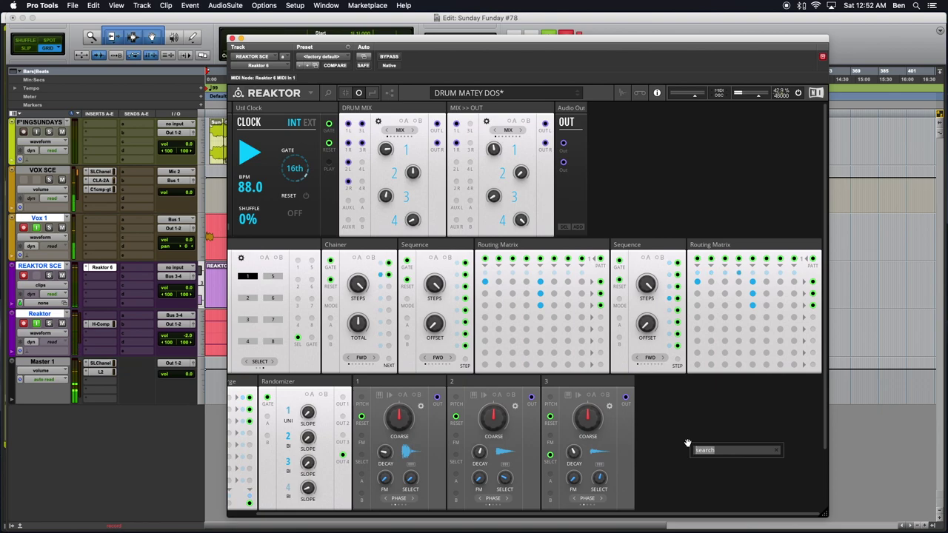
{"action": "type", "text": "Toy Seq"}
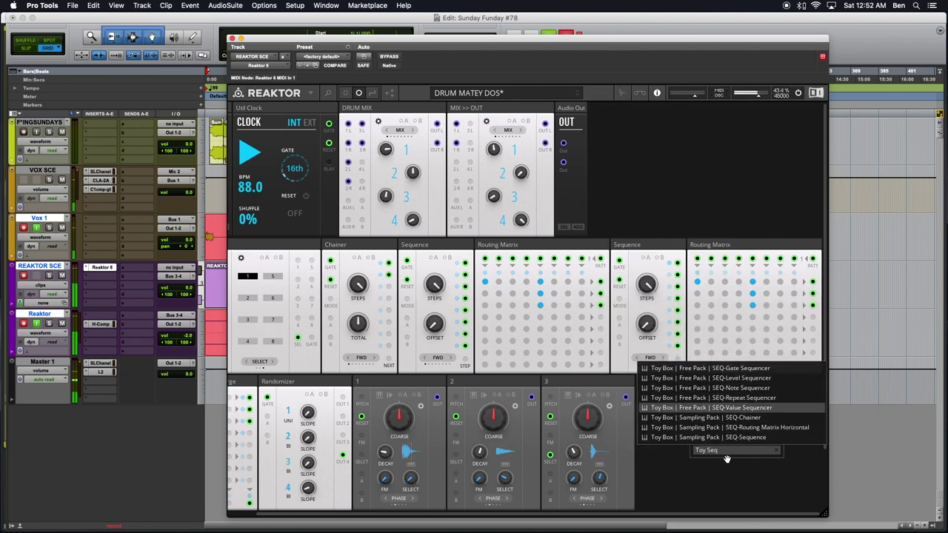
{"action": "key", "text": "Return"}
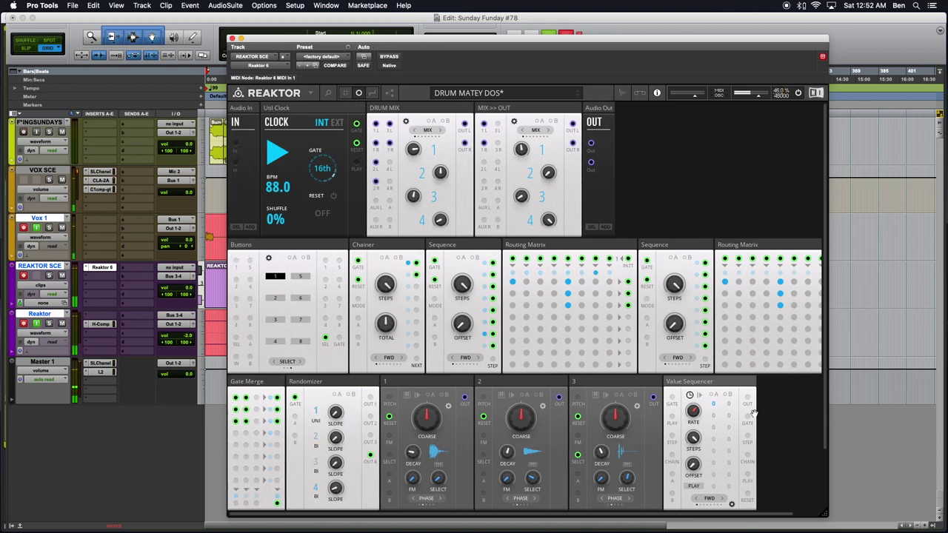
Step: Move the Buttons and Value Sequencer blocks to the start of the drum row before Gate Merge, and widen the instrument window
{"action": "mouse_move", "coordinate": [690, 384]}
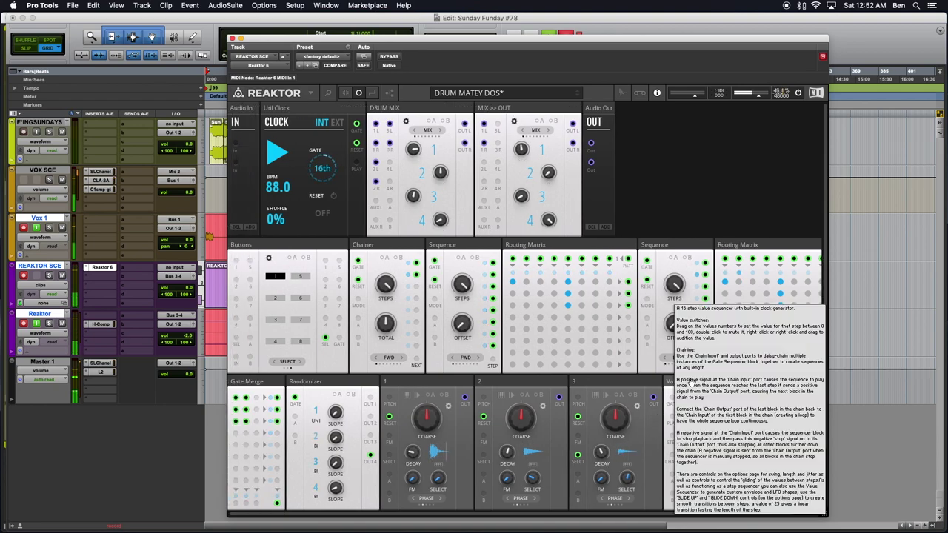
{"action": "left_click_drag", "start_coordinate": [709, 390], "coordinate": [241, 390]}
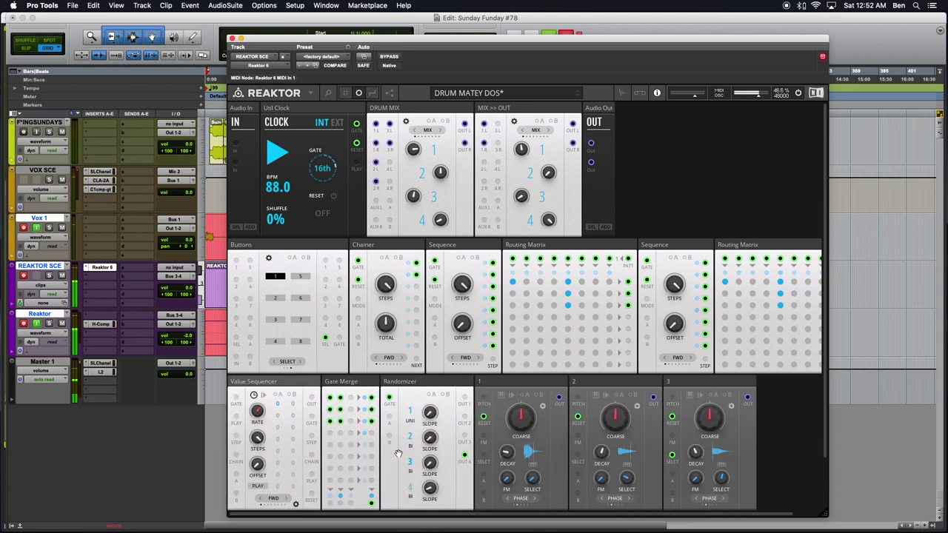
{"action": "left_click_drag", "start_coordinate": [261, 384], "coordinate": [351, 254]}
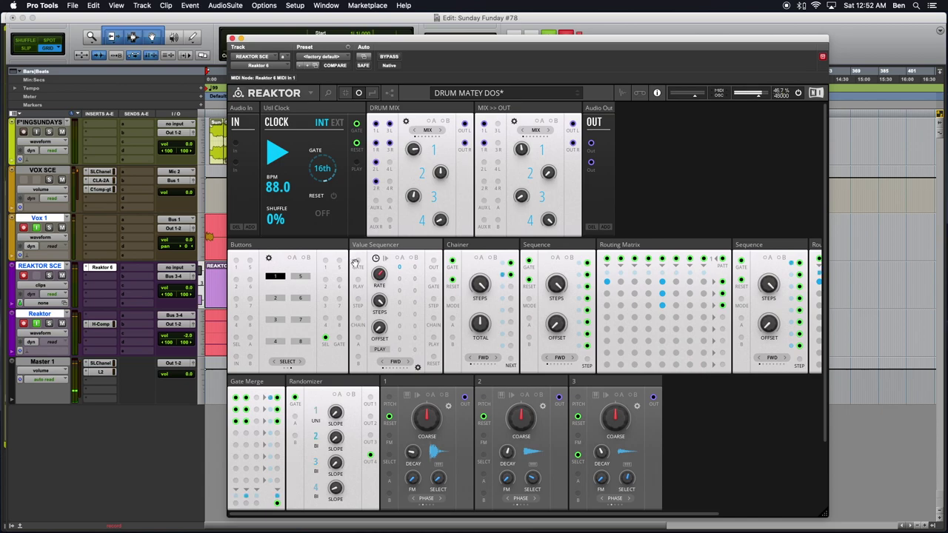
{"action": "scroll", "coordinate": [523, 399], "scroll_direction": "right", "scroll_amount": 3}
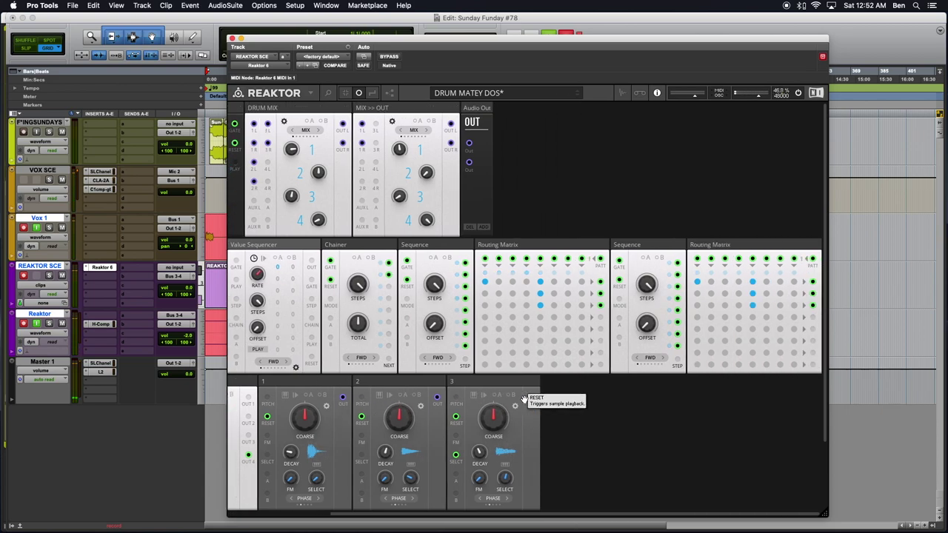
{"action": "scroll", "coordinate": [548, 307], "scroll_direction": "left", "scroll_amount": 3}
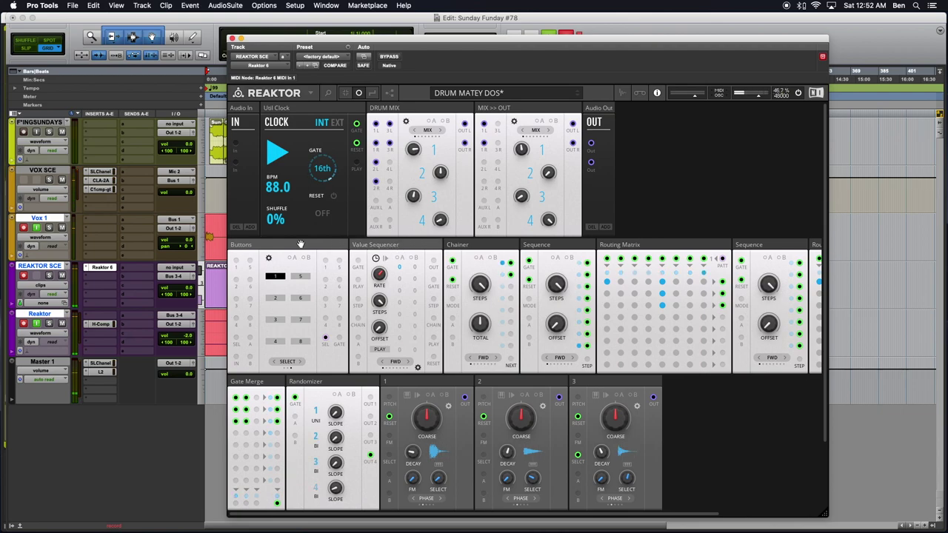
{"action": "left_click_drag", "start_coordinate": [288, 245], "coordinate": [224, 393]}
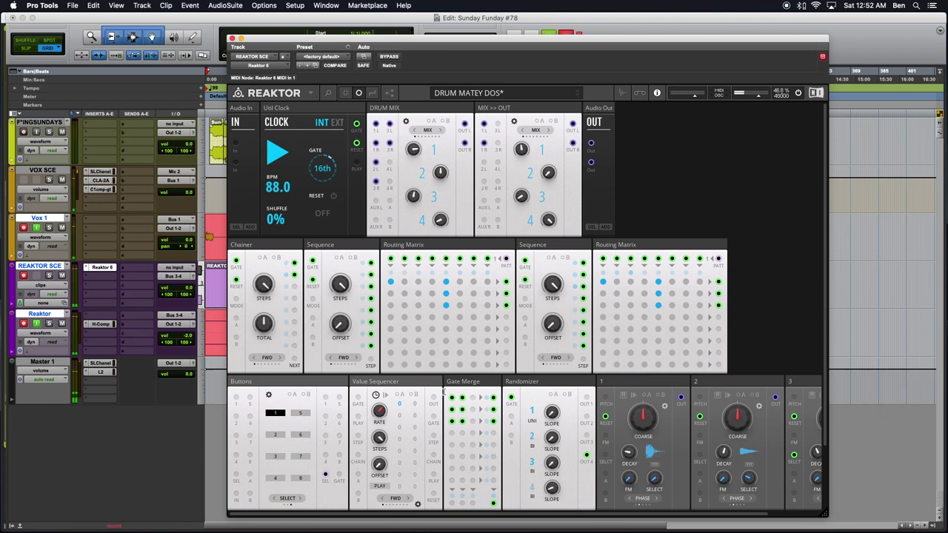
{"action": "left_click_drag", "start_coordinate": [844, 516], "coordinate": [888, 512]}
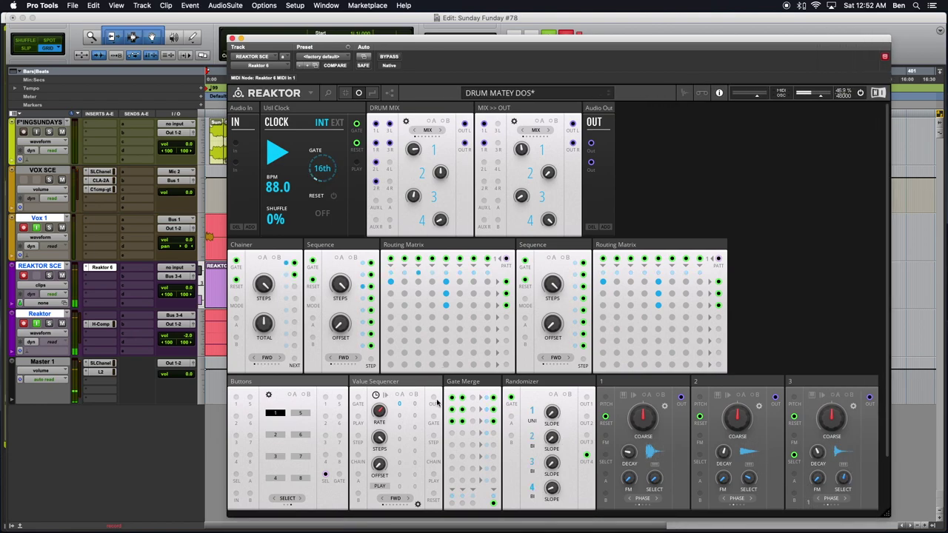
Step: Connect the clock's Gate and Play outputs to the Value Sequencer's Gate and Play inputs
{"action": "left_click_drag", "start_coordinate": [356, 126], "coordinate": [360, 399]}
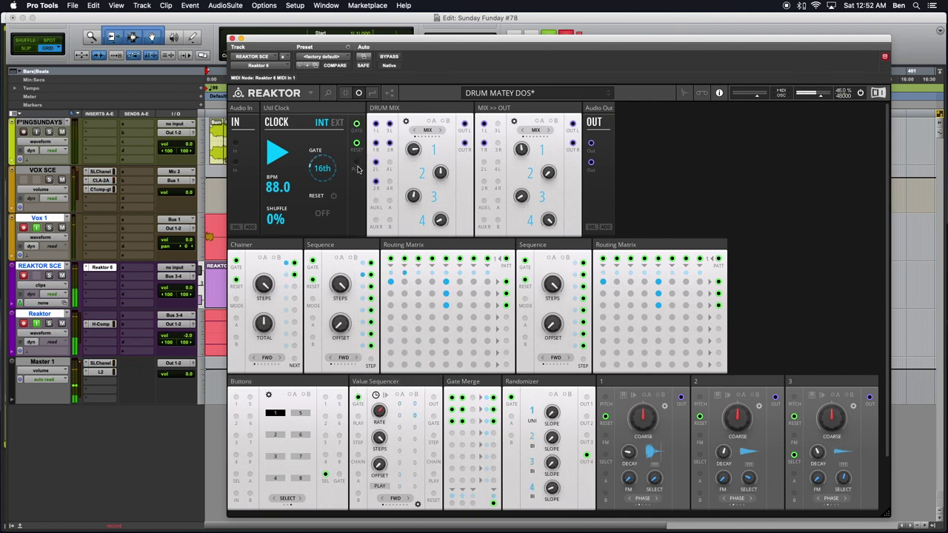
{"action": "left_click_drag", "start_coordinate": [356, 162], "coordinate": [360, 420]}
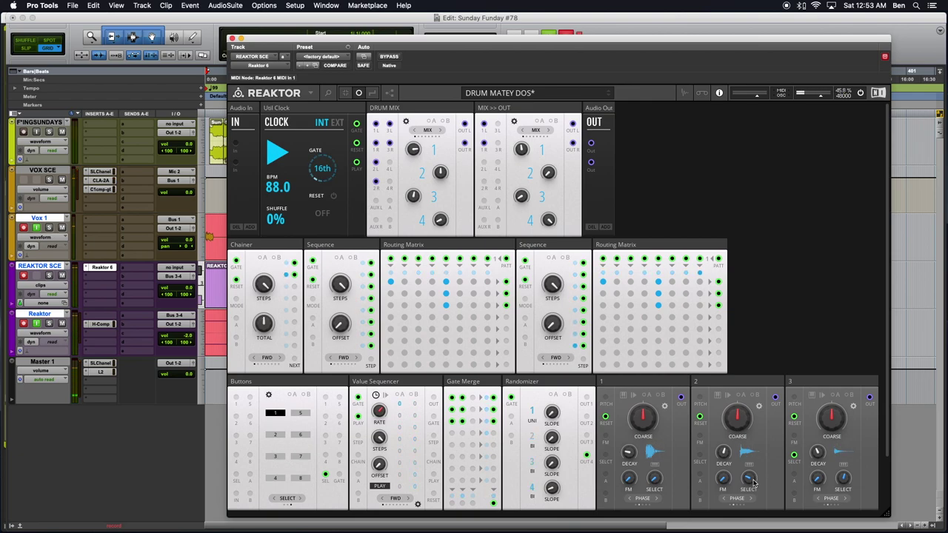
Step: Adjust drum 2's Select and Decay, and connect the Value Sequencer's Out to drum 2's Select input
{"action": "left_click_drag", "start_coordinate": [754, 483], "coordinate": [753, 483]}
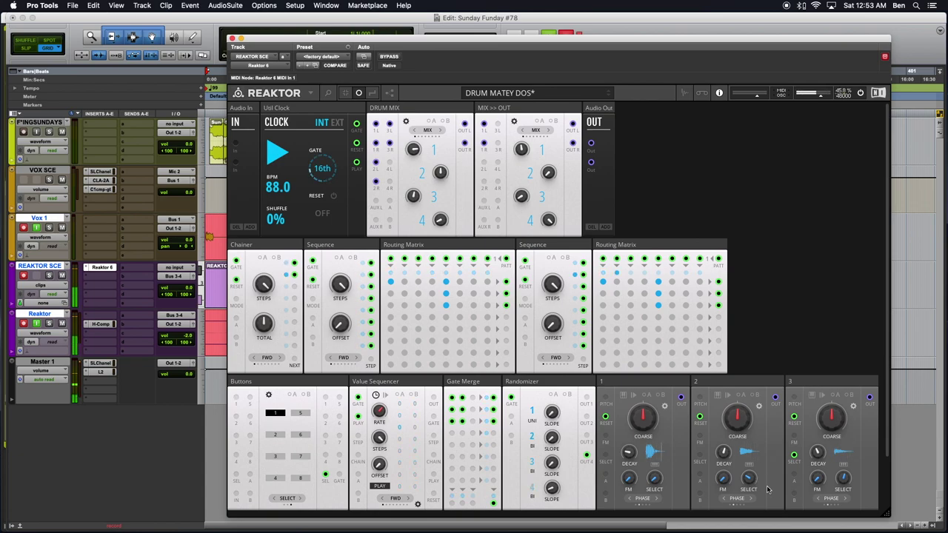
{"action": "left_click_drag", "start_coordinate": [723, 453], "coordinate": [732, 412]}
{"action": "mouse_move", "coordinate": [718, 453]}
{"action": "left_mouse_down"}
{"action": "mouse_move", "coordinate": [718, 487]}
{"action": "mouse_move", "coordinate": [725, 459]}
{"action": "left_mouse_up"}
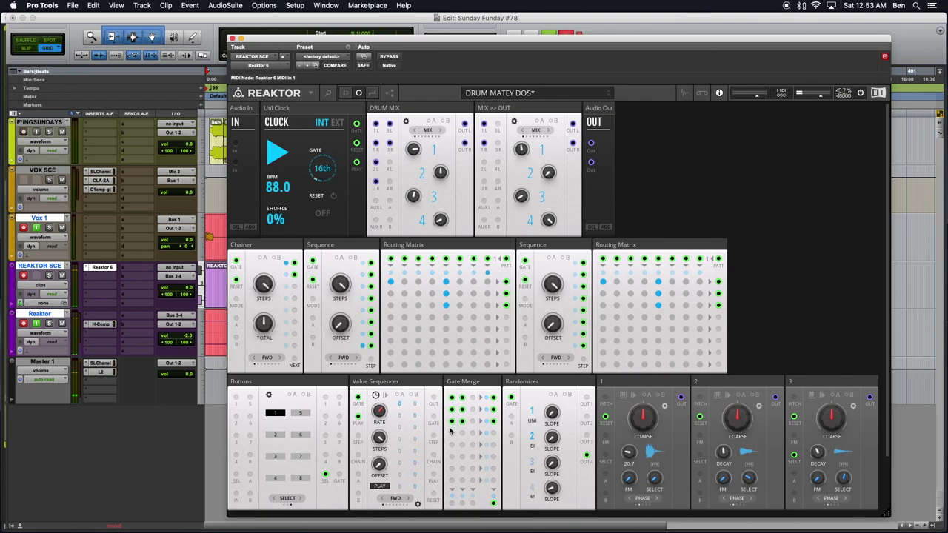
{"action": "scroll", "coordinate": [530, 480], "scroll_direction": "down", "scroll_amount": 1}
{"action": "left_click_drag", "start_coordinate": [433, 374], "coordinate": [699, 434]}
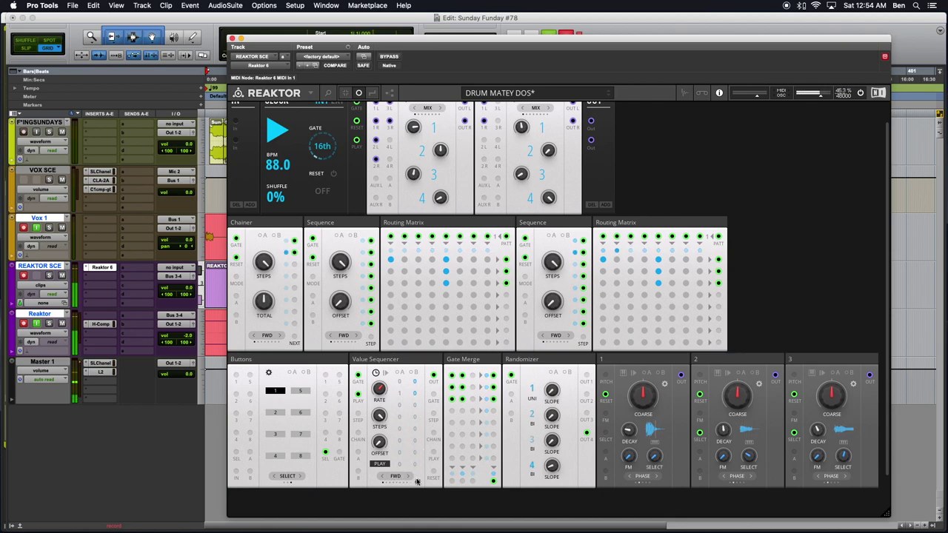
{"action": "double_click", "coordinate": [761, 309]}
{"action": "type", "text": "Toy B"}
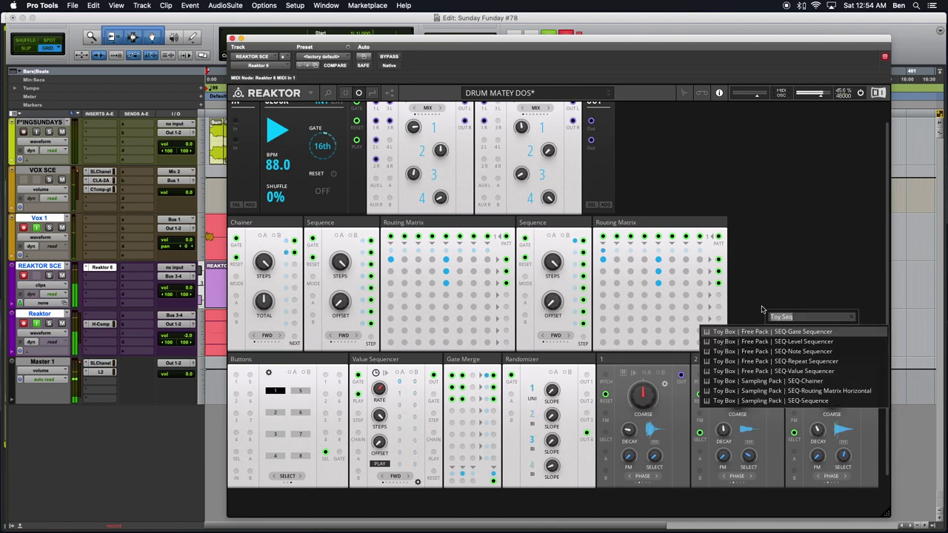
{"action": "type", "text": "ox Seq"}
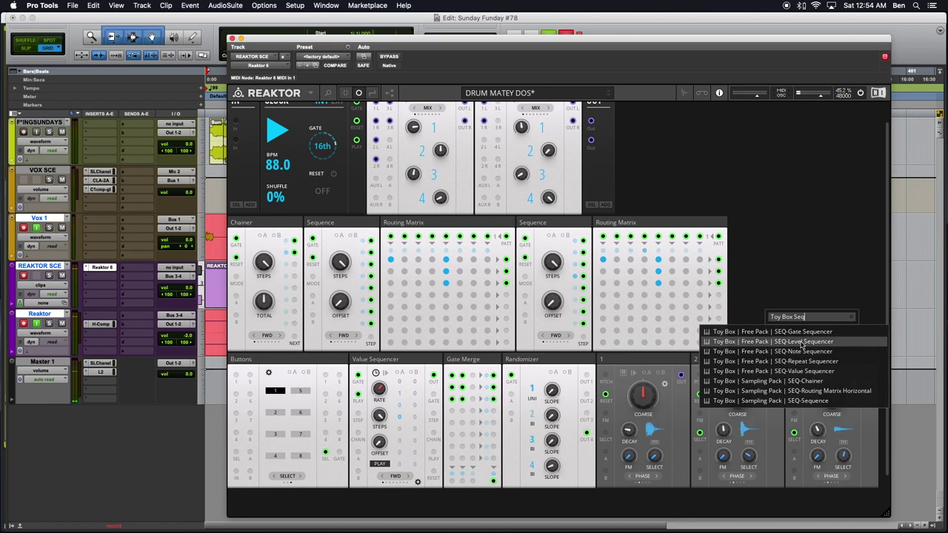
{"action": "left_click", "coordinate": [809, 345]}
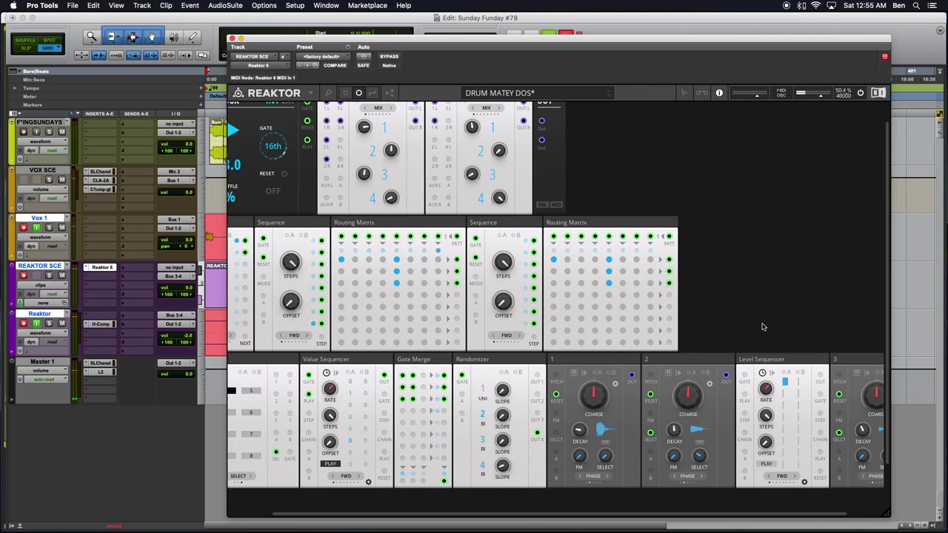
{"action": "left_click", "coordinate": [762, 358]}
{"action": "key", "text": "Delete"}
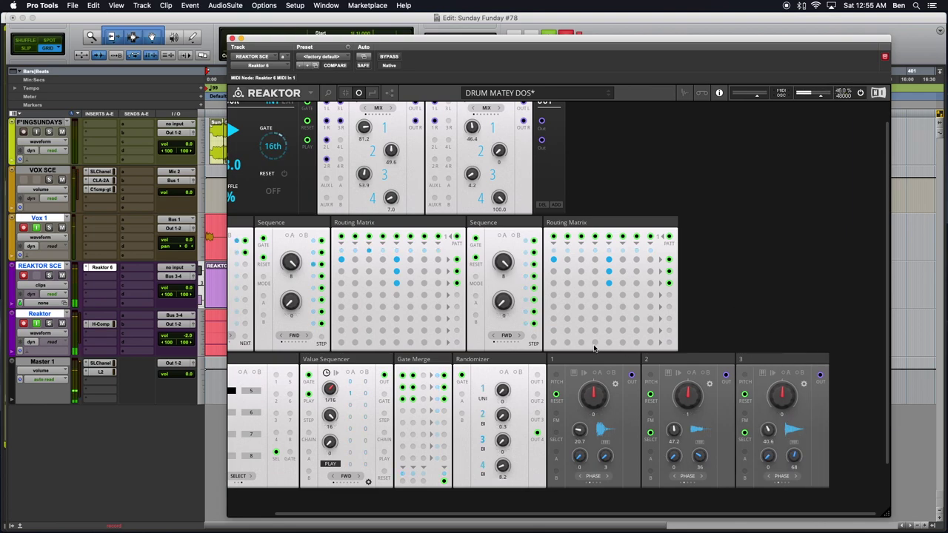
Step: Try other Value Sequencer rates, including 1/2
{"action": "scroll", "coordinate": [381, 167], "scroll_direction": "left", "scroll_amount": 2}
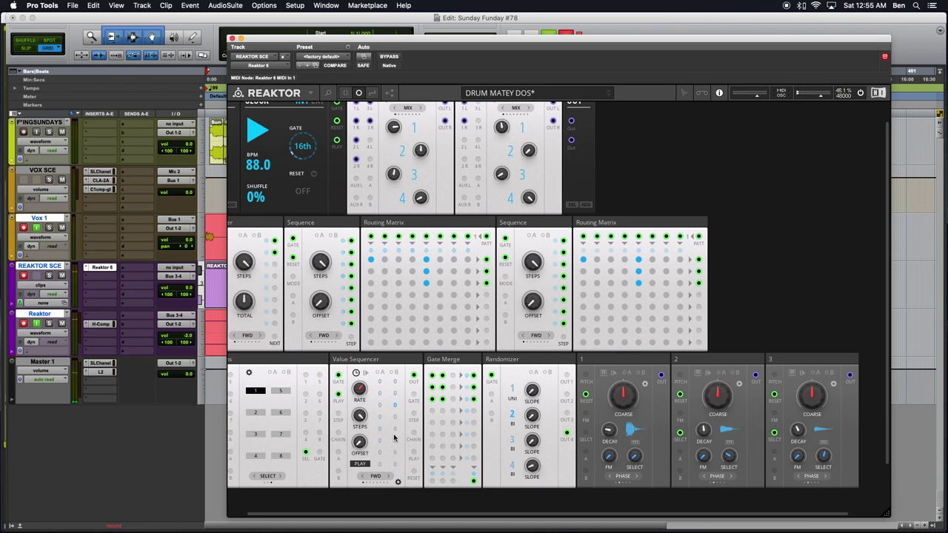
{"action": "left_click", "coordinate": [356, 374]}
{"action": "left_click_drag", "start_coordinate": [363, 390], "coordinate": [362, 454]}
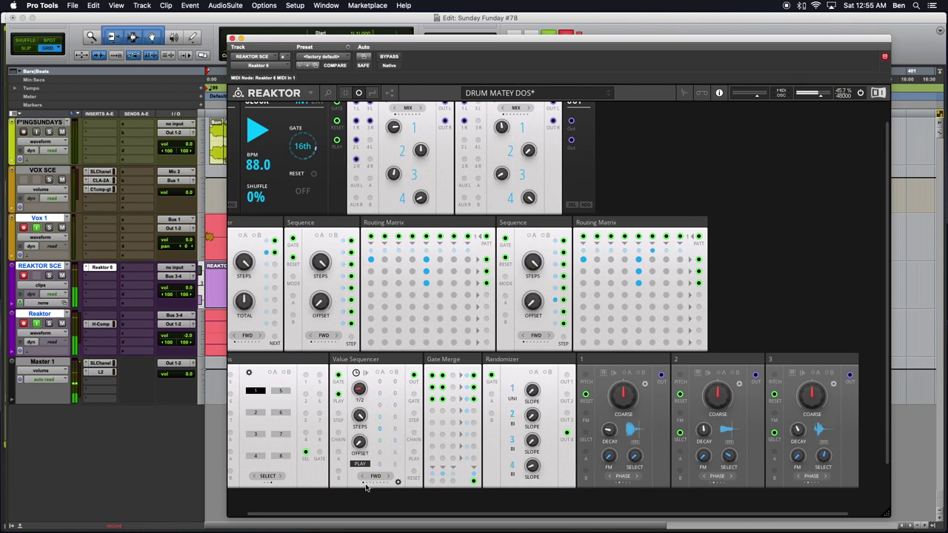
{"action": "left_click_drag", "start_coordinate": [365, 481], "coordinate": [356, 288]}
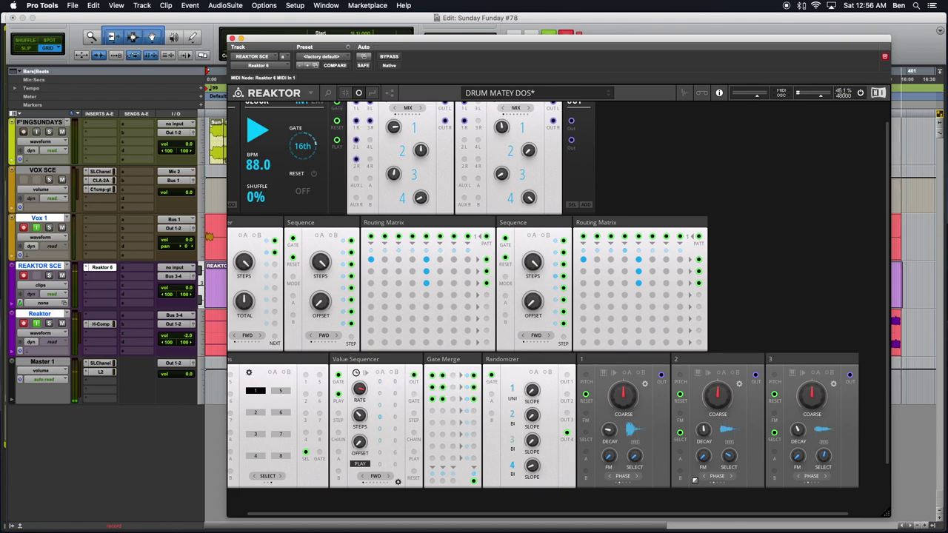
Step: Fine-tune drum 2's Select together with the Value Sequencer's step values, and set the sequencer's Steps to 7
{"action": "mouse_move", "coordinate": [737, 453]}
{"action": "left_click_drag", "start_coordinate": [736, 453], "coordinate": [726, 459]}
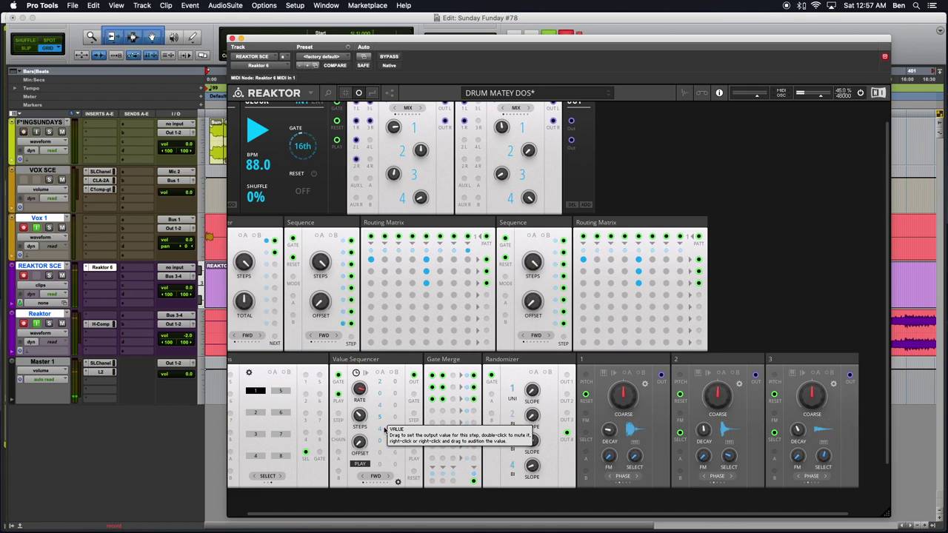
{"action": "left_click_drag", "start_coordinate": [384, 425], "coordinate": [383, 449]}
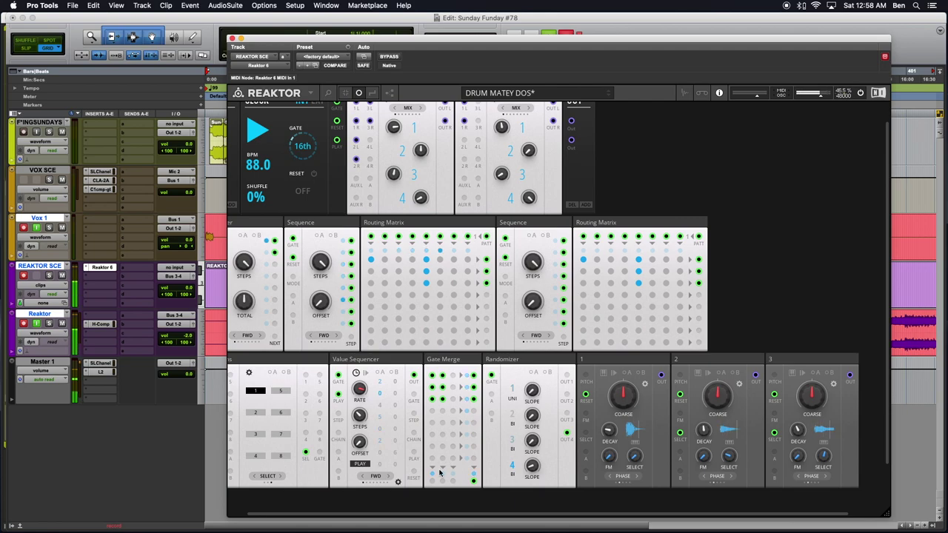
{"action": "mouse_move", "coordinate": [369, 431]}
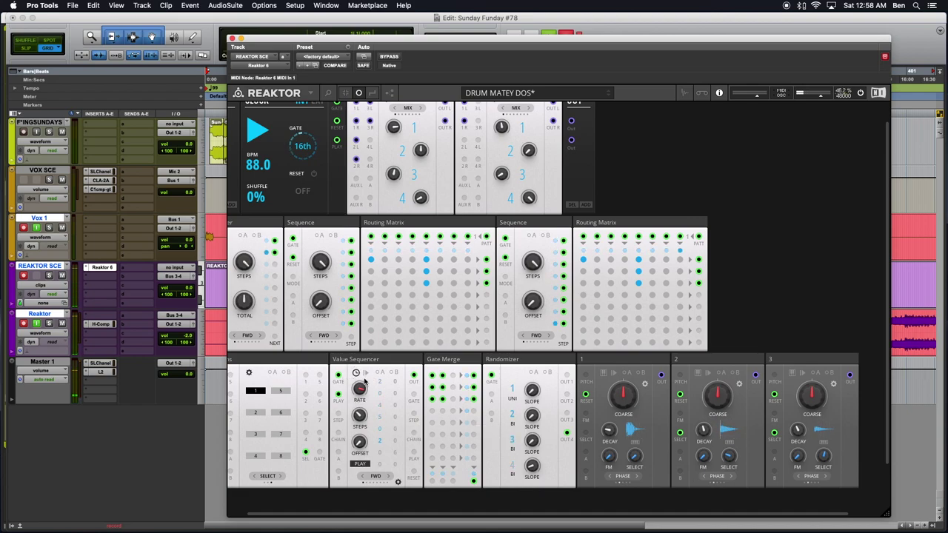
{"action": "left_click_drag", "start_coordinate": [361, 414], "coordinate": [363, 411]}
Step: Search the block library for "Euro" and look through the Euro Reakt blocks
{"action": "scroll", "coordinate": [755, 215], "scroll_direction": "left", "scroll_amount": 2}
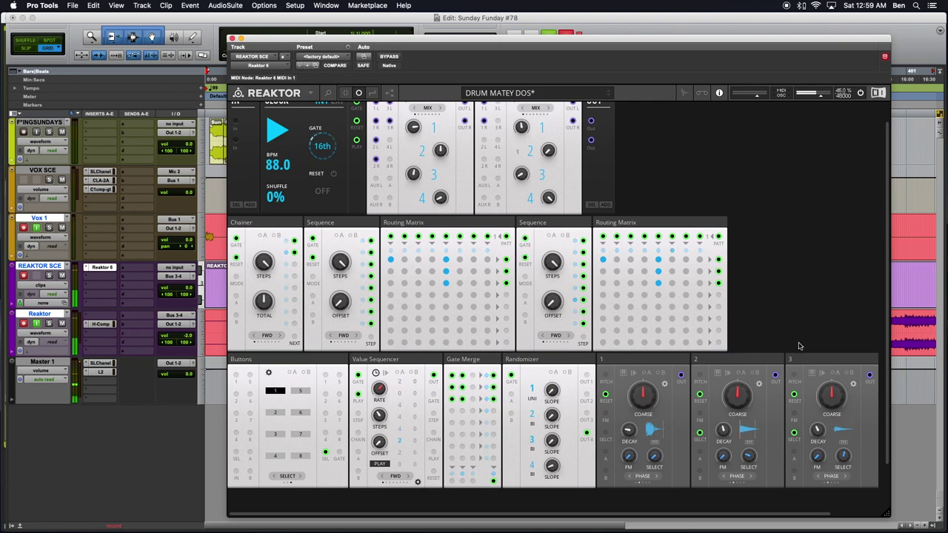
{"action": "scroll", "coordinate": [799, 346], "scroll_direction": "right", "scroll_amount": 3}
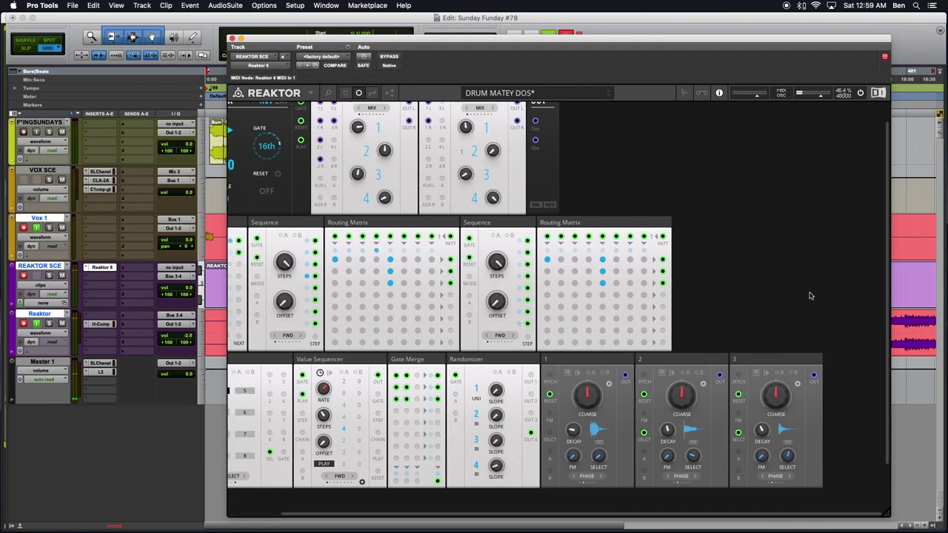
{"action": "double_click", "coordinate": [765, 286]}
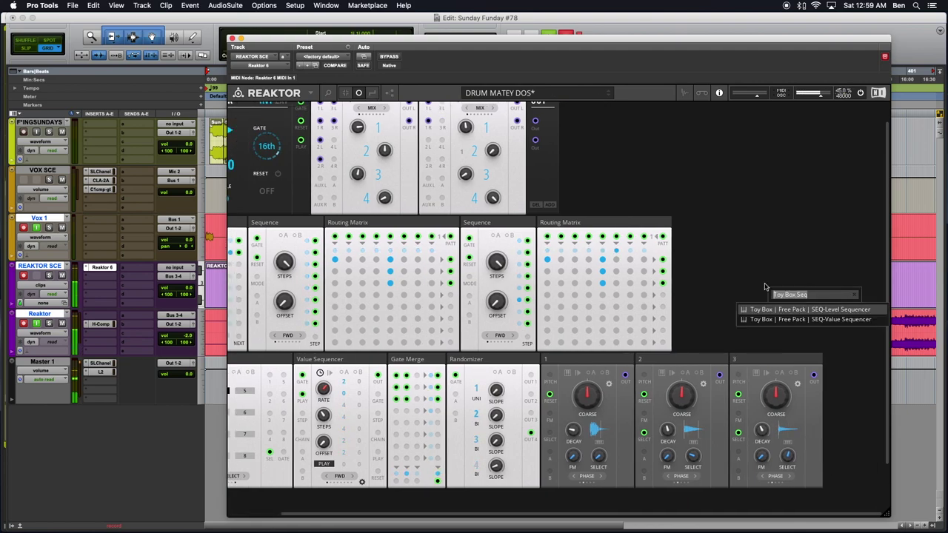
{"action": "key", "text": "BackSpace"}
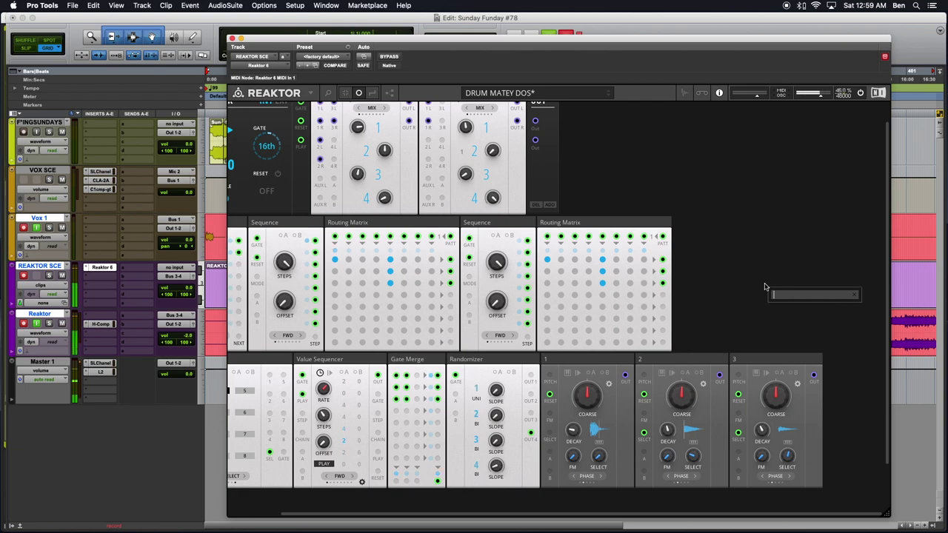
{"action": "type", "text": "Euro"}
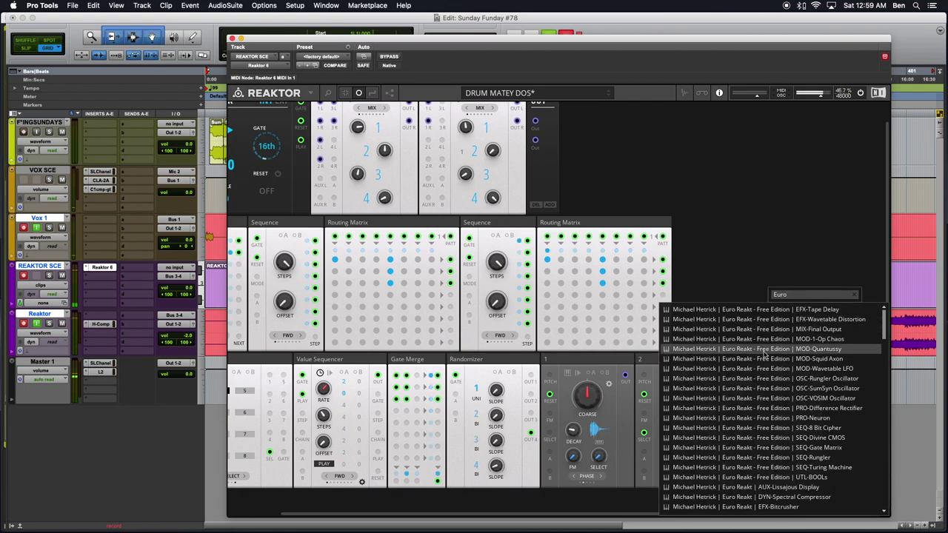
{"action": "scroll", "coordinate": [761, 442], "scroll_direction": "down", "scroll_amount": 5}
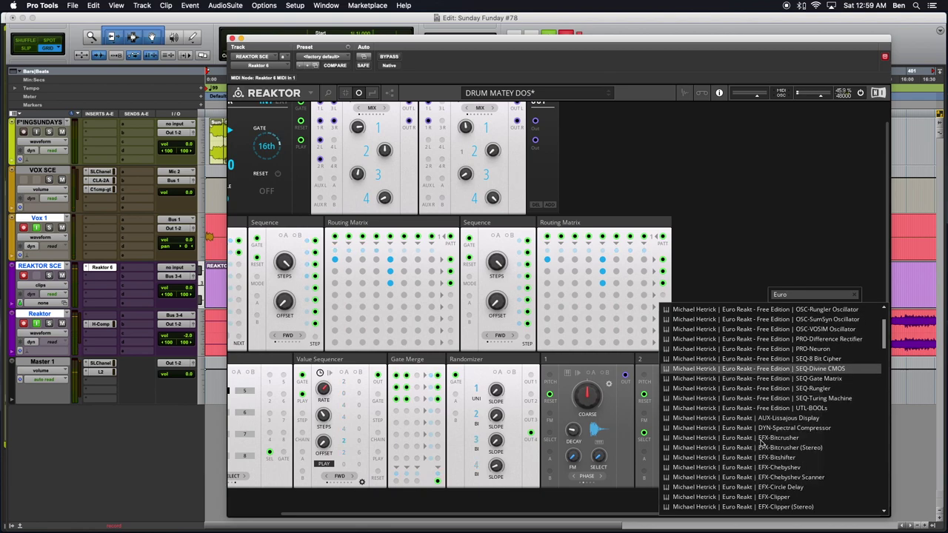
{"action": "scroll", "coordinate": [761, 442], "scroll_direction": "down", "scroll_amount": 7}
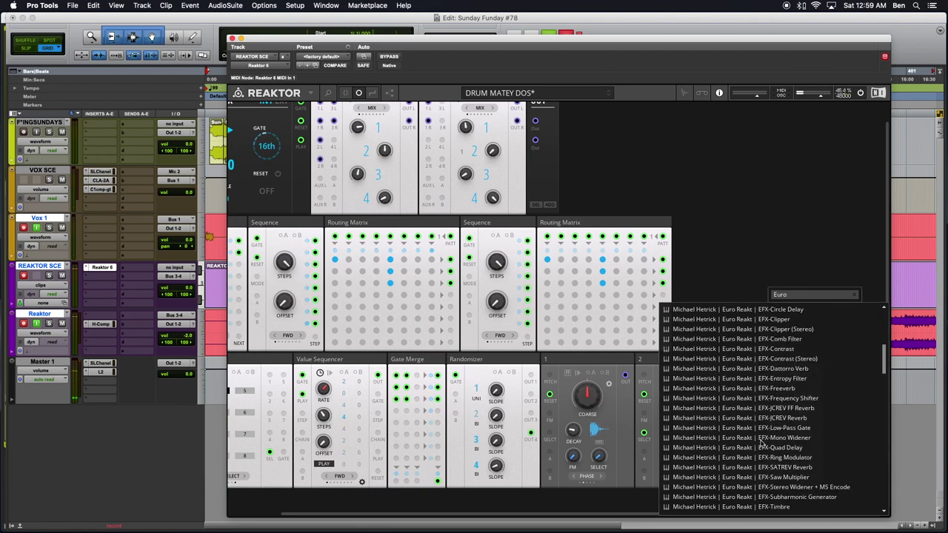
{"action": "scroll", "coordinate": [761, 443], "scroll_direction": "down", "scroll_amount": 10}
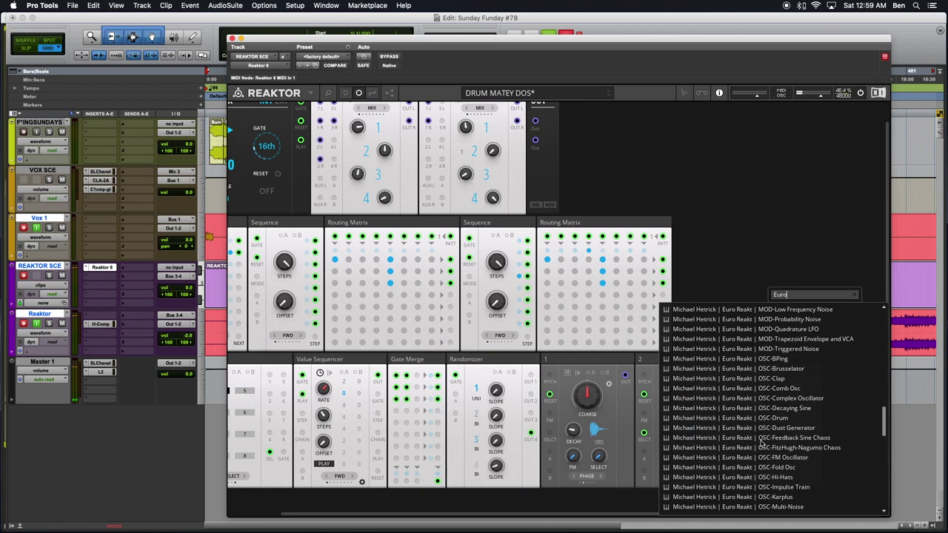
Step: Search for "Gate" and add the Blocks Base Util Gates & Trigs block after the second Routing Matrix
{"action": "left_click", "coordinate": [781, 295]}
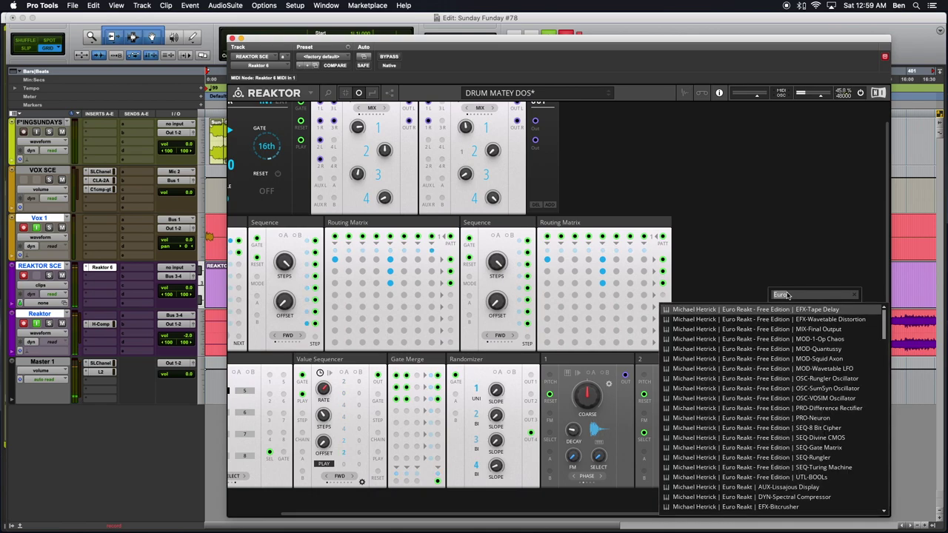
{"action": "type", "text": "Gate"}
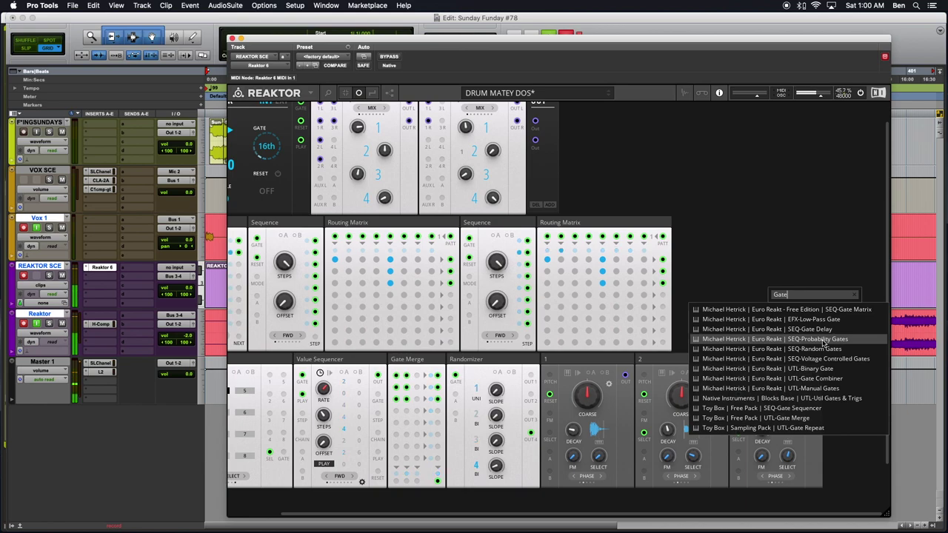
{"action": "left_click", "coordinate": [833, 399]}
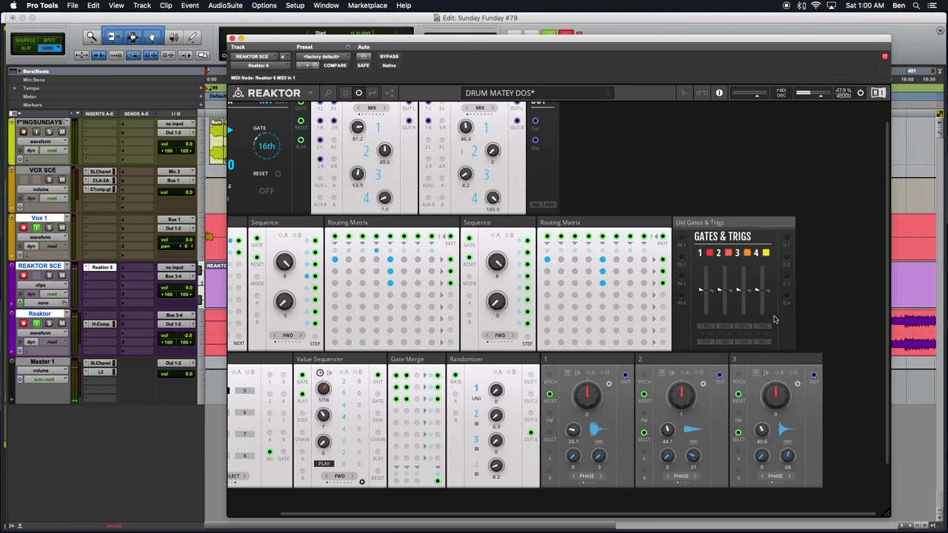
Step: Adjust channel 1's slider in the Gates & Trigs block and turn on the channel's Trig mode
{"action": "left_click_drag", "start_coordinate": [701, 289], "coordinate": [706, 326]}
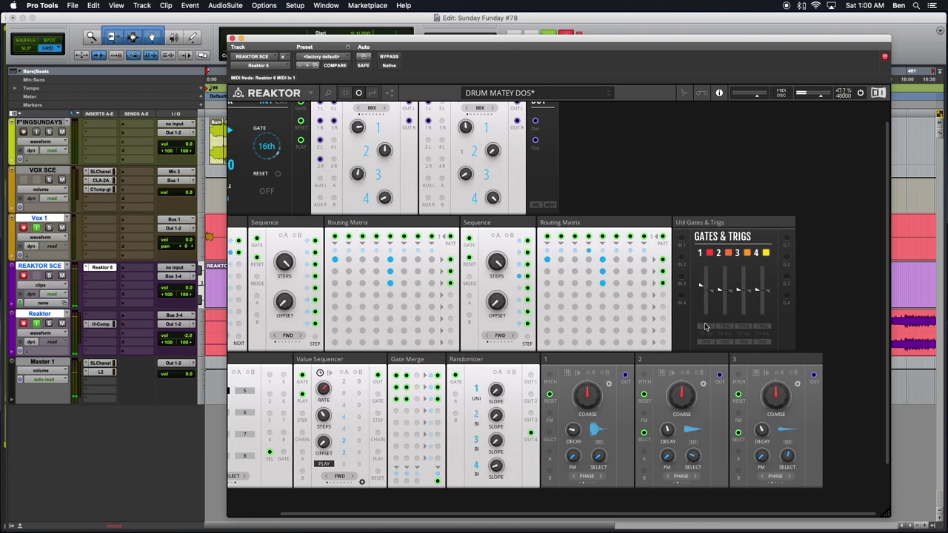
{"action": "left_click", "coordinate": [706, 327]}
{"action": "left_click", "coordinate": [706, 328]}
{"action": "left_click", "coordinate": [705, 328]}
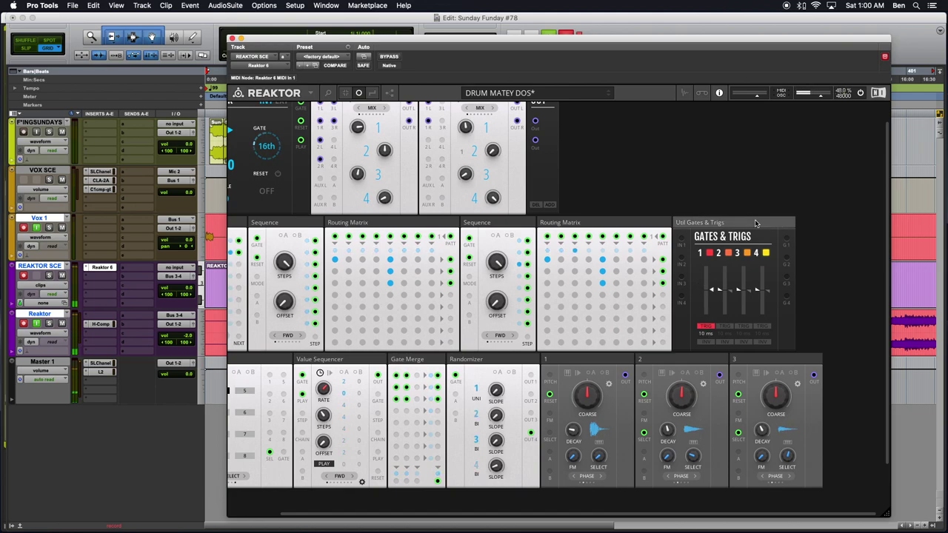
Step: Delete the Gates & Trigs block and add the Euro Reakt Probability Gates block in its place
{"action": "key", "text": "Delete"}
{"action": "double_click", "coordinate": [731, 239]}
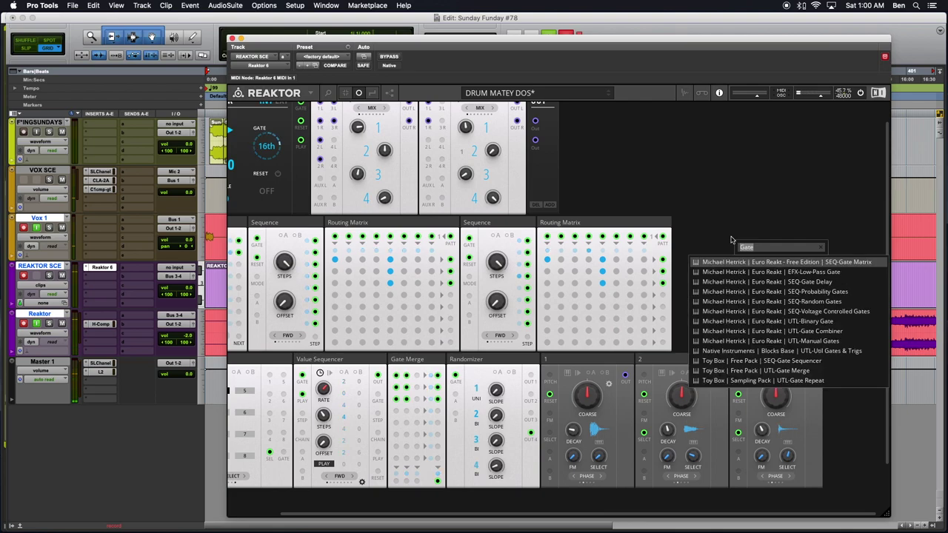
{"action": "type", "text": "G"}
{"action": "key", "text": "Down"}
{"action": "key", "text": "Down"}
{"action": "key", "text": "Down"}
{"action": "key", "text": "Return"}
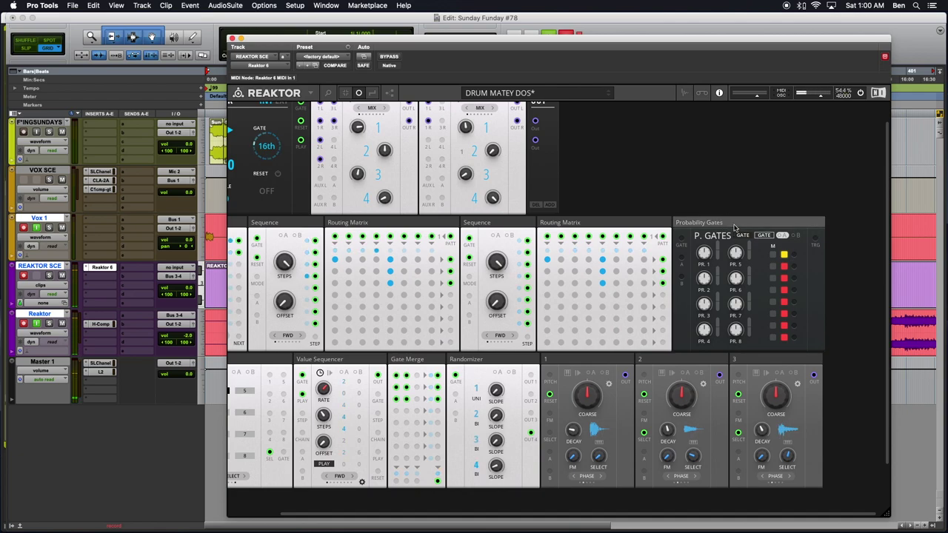
{"action": "mouse_move", "coordinate": [734, 226]}
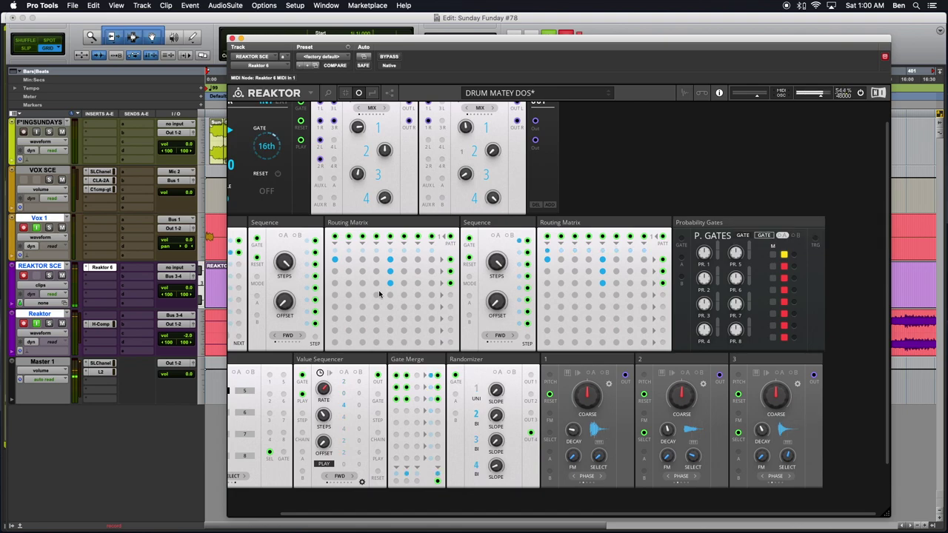
Step: Turn off the row 3 switch in column 5 of both Routing Matrices for pattern 1
{"action": "scroll", "coordinate": [390, 285], "scroll_direction": "left", "scroll_amount": 3}
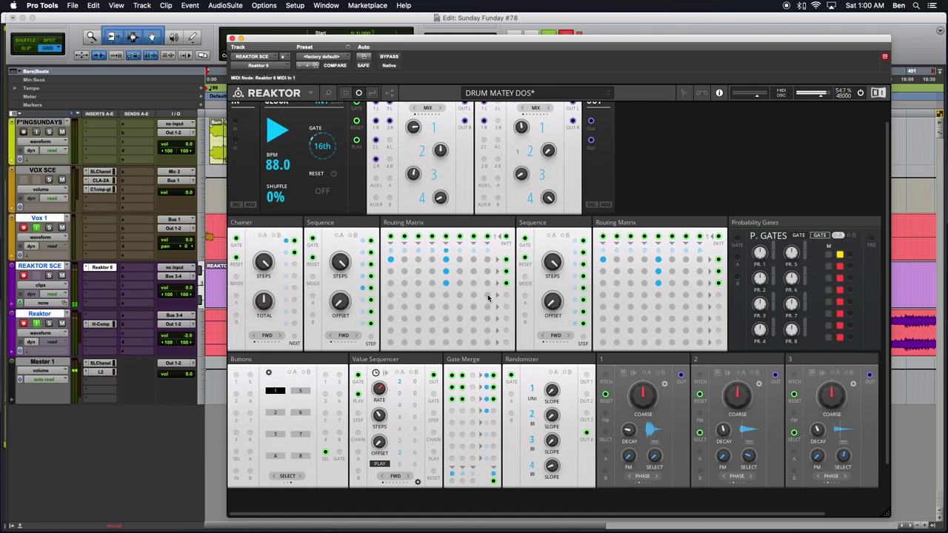
{"action": "left_click", "coordinate": [446, 283]}
{"action": "left_click", "coordinate": [657, 282]}
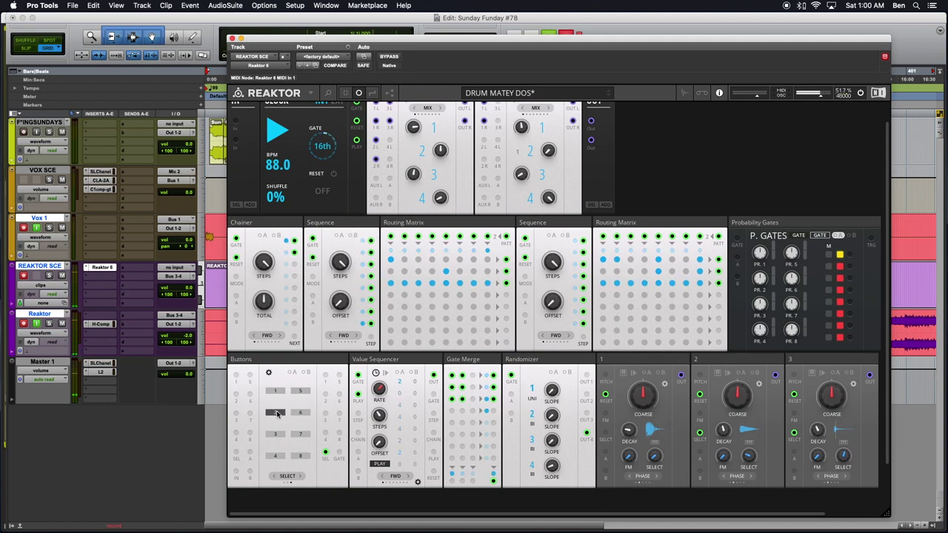
Step: Select pattern 3 and turn on row 1 in columns 1, 2 and 5 of both Routing Matrices, comparing against pattern 1
{"action": "left_click", "coordinate": [274, 437]}
{"action": "left_click", "coordinate": [391, 259]}
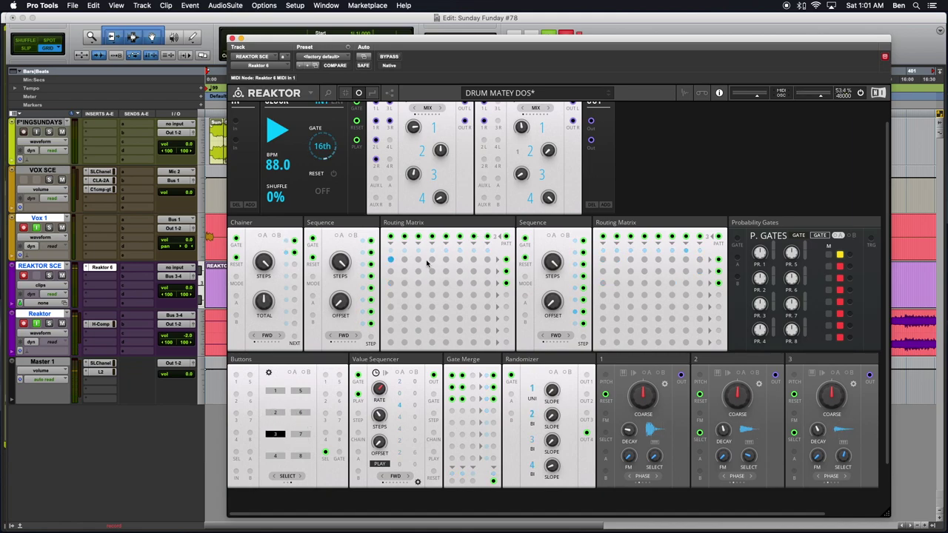
{"action": "left_click", "coordinate": [446, 259]}
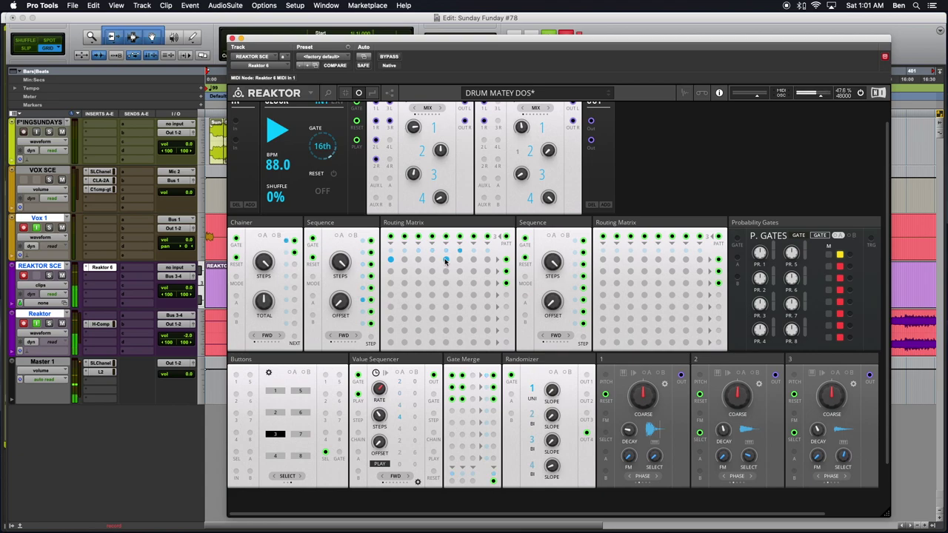
{"action": "left_click", "coordinate": [271, 393]}
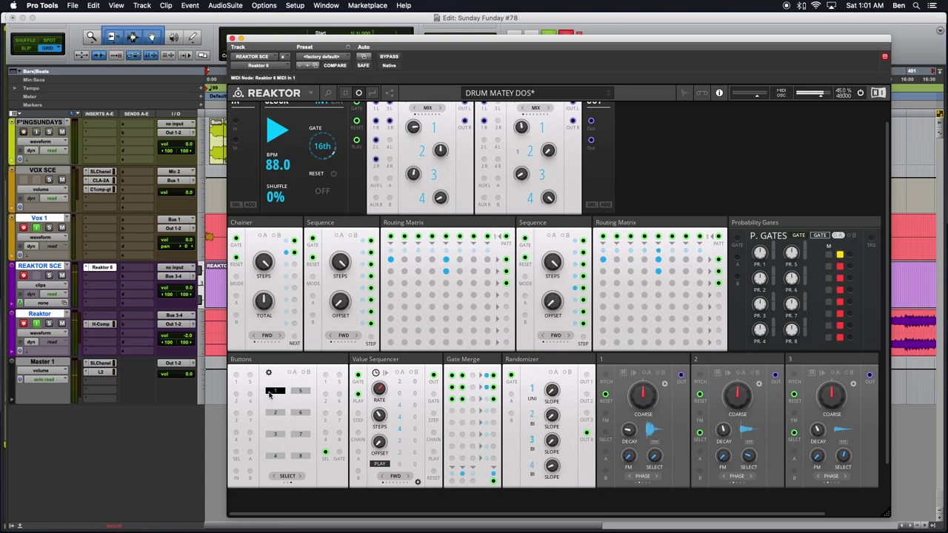
{"action": "left_click", "coordinate": [284, 434]}
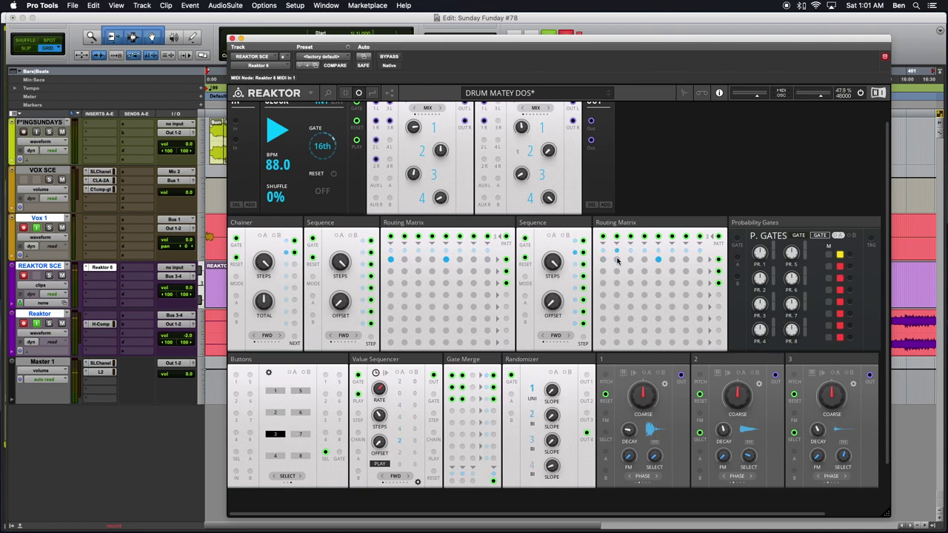
{"action": "left_click", "coordinate": [603, 259]}
{"action": "left_click", "coordinate": [616, 261]}
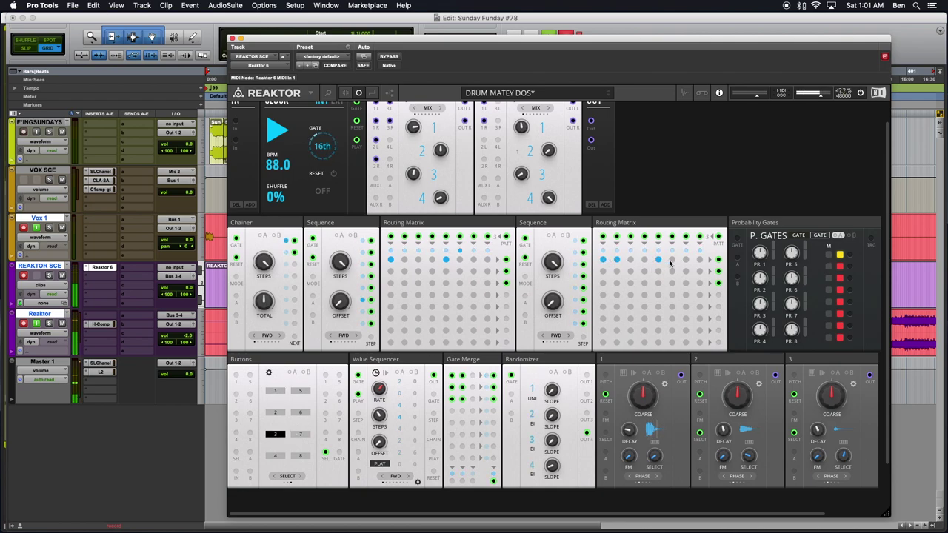
{"action": "left_click", "coordinate": [404, 260]}
Step: Fill row 3 across columns 3 to 8 of both Routing Matrices for pattern 3
{"action": "left_click_drag", "start_coordinate": [418, 282], "coordinate": [474, 283]}
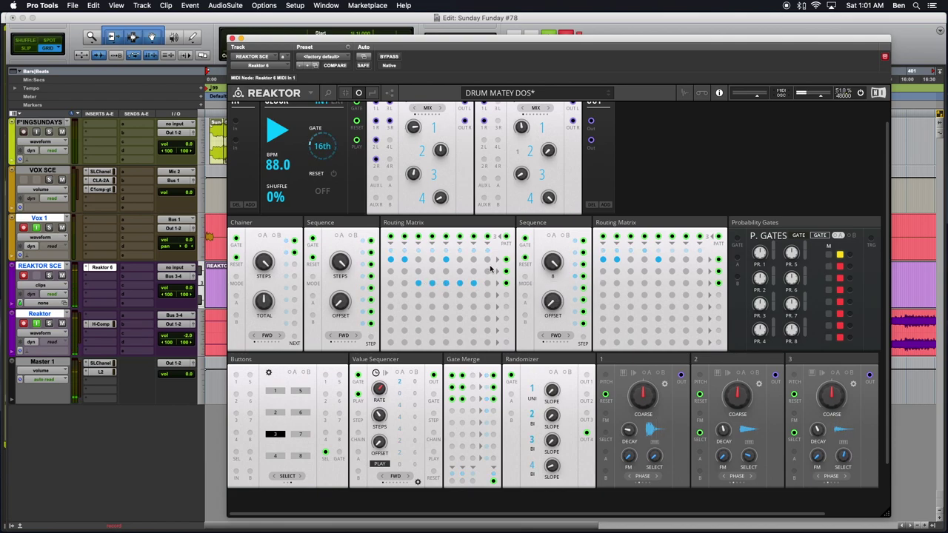
{"action": "left_click", "coordinate": [487, 283]}
{"action": "left_click_drag", "start_coordinate": [630, 287], "coordinate": [696, 282]}
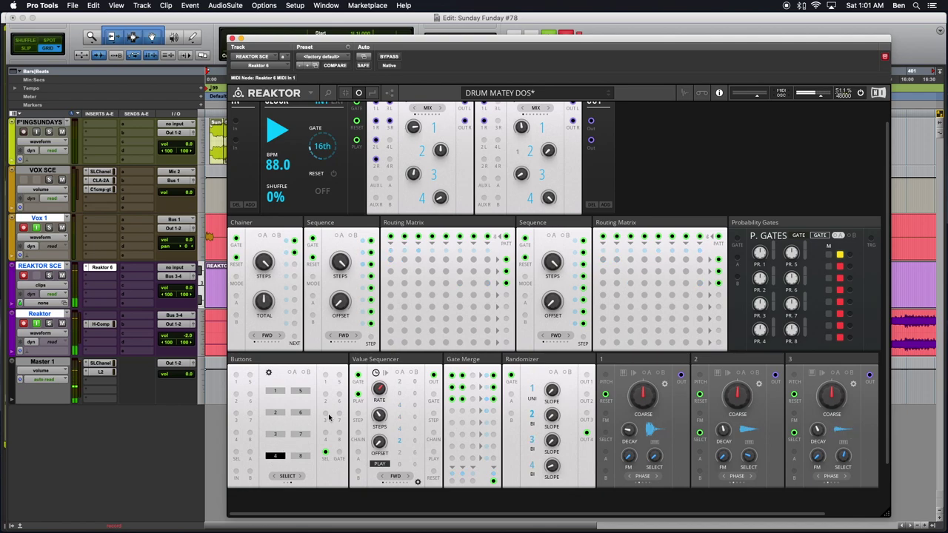
Step: For pattern 4, turn on row 1 in columns 1, 2 and 5 plus row 2 in column 5 in both Routing Matrices
{"action": "left_click", "coordinate": [602, 259]}
{"action": "left_click", "coordinate": [616, 259]}
{"action": "left_click", "coordinate": [657, 259]}
{"action": "left_click", "coordinate": [657, 271]}
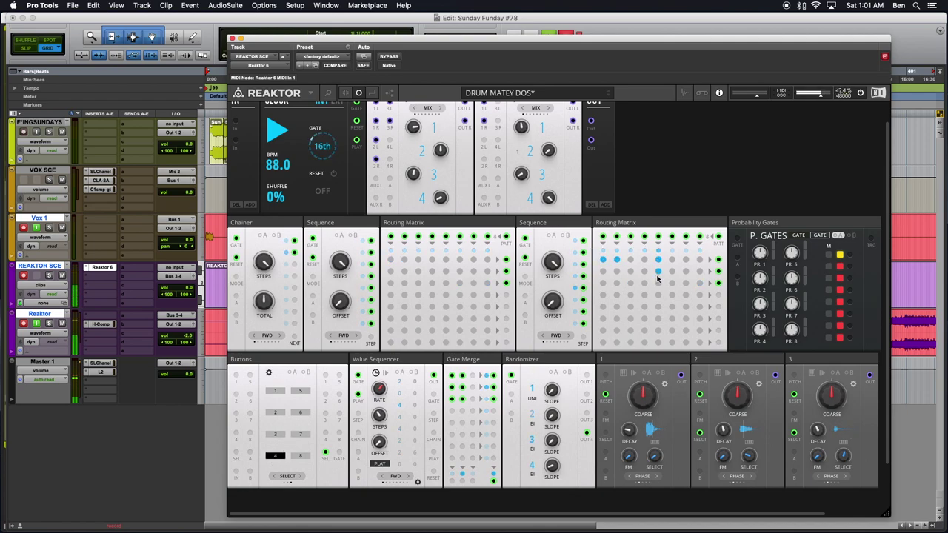
{"action": "left_click", "coordinate": [445, 259]}
{"action": "left_click", "coordinate": [404, 259]}
{"action": "left_click", "coordinate": [390, 259]}
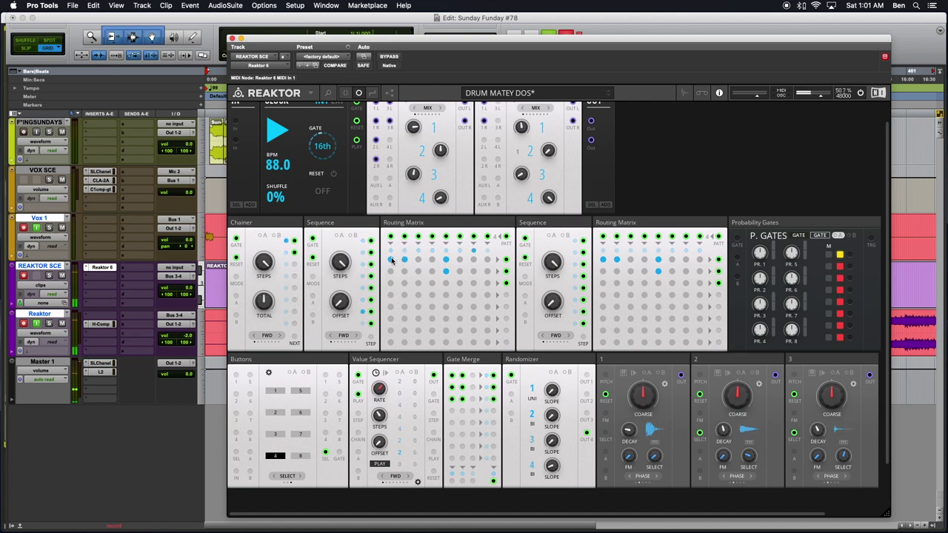
Step: Try row 4 switches in the last columns of both Routing Matrices for pattern 4 and clear them again
{"action": "left_click", "coordinate": [671, 295]}
{"action": "left_click", "coordinate": [657, 295]}
{"action": "left_click", "coordinate": [685, 294]}
{"action": "left_click", "coordinate": [699, 295]}
{"action": "left_click", "coordinate": [486, 295]}
{"action": "left_click", "coordinate": [473, 295]}
{"action": "left_click", "coordinate": [473, 295]}
{"action": "left_click", "coordinate": [487, 294]}
{"action": "left_click", "coordinate": [658, 295]}
{"action": "left_click", "coordinate": [699, 296]}
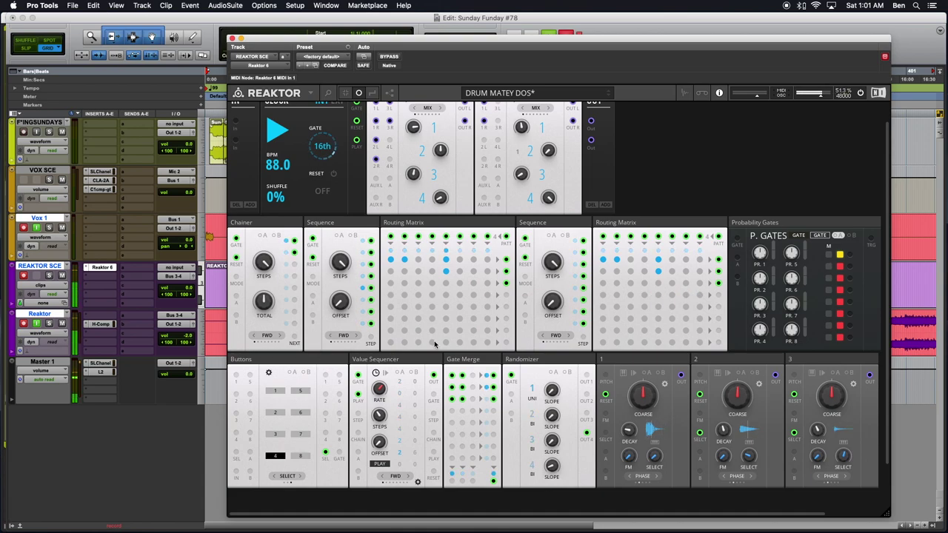
Step: Select pattern 5 and turn on row 1 in columns 1, 2 and 5 plus row 2 in column 5 in both Routing Matrices
{"action": "left_click", "coordinate": [300, 391]}
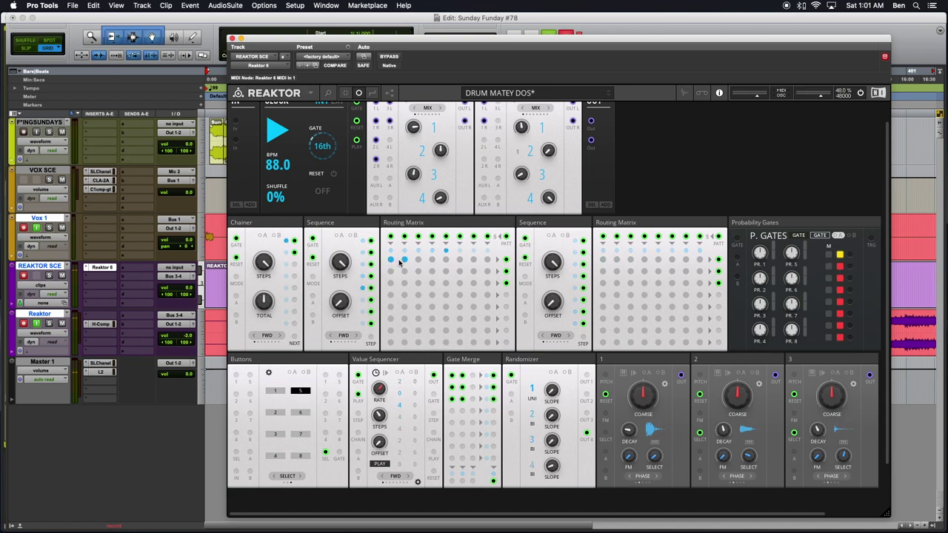
{"action": "left_click", "coordinate": [446, 259]}
{"action": "left_click", "coordinate": [446, 271]}
{"action": "left_click", "coordinate": [657, 259]}
{"action": "left_click", "coordinate": [616, 259]}
{"action": "left_click", "coordinate": [602, 259]}
Step: Try row 4 switches in the last columns of the second Routing Matrix for pattern 5
{"action": "left_click", "coordinate": [671, 295]}
{"action": "left_click", "coordinate": [685, 295]}
{"action": "left_click", "coordinate": [699, 295]}
Step: Turn on row 3 for pattern 5 in columns 5 to 8 of the first Routing Matrix and 3 to 8 of the second
{"action": "left_click", "coordinate": [672, 282]}
{"action": "left_click", "coordinate": [686, 283]}
{"action": "left_click", "coordinate": [699, 283]}
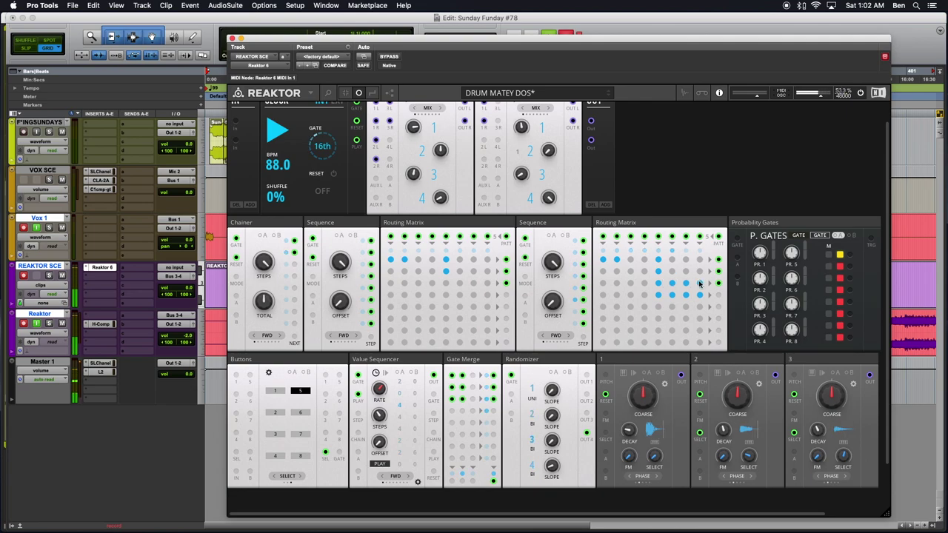
{"action": "left_click", "coordinate": [644, 282]}
{"action": "left_click", "coordinate": [473, 282]}
{"action": "left_click", "coordinate": [486, 283]}
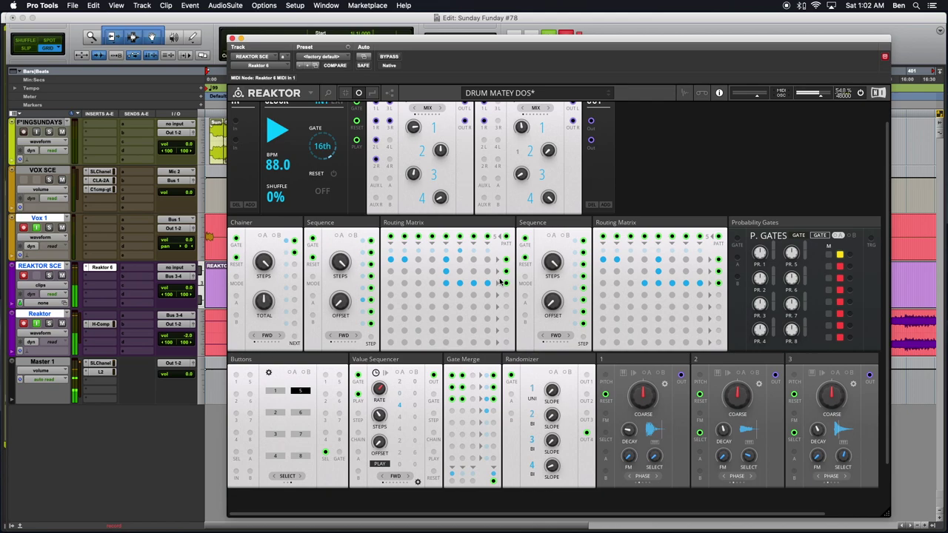
{"action": "left_click", "coordinate": [630, 283]}
Step: Select pattern 6 and set the first Routing Matrix to row 1 columns 1, 5, 8; row 2 columns 3, 7; row 3 columns 2, 4, 6
{"action": "left_click", "coordinate": [301, 412]}
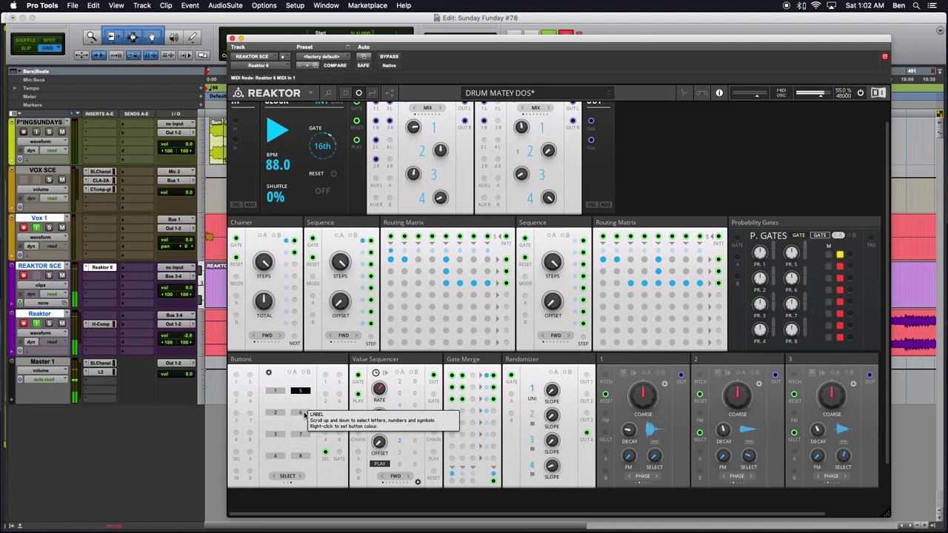
{"action": "left_click", "coordinate": [404, 283]}
{"action": "left_click", "coordinate": [418, 271]}
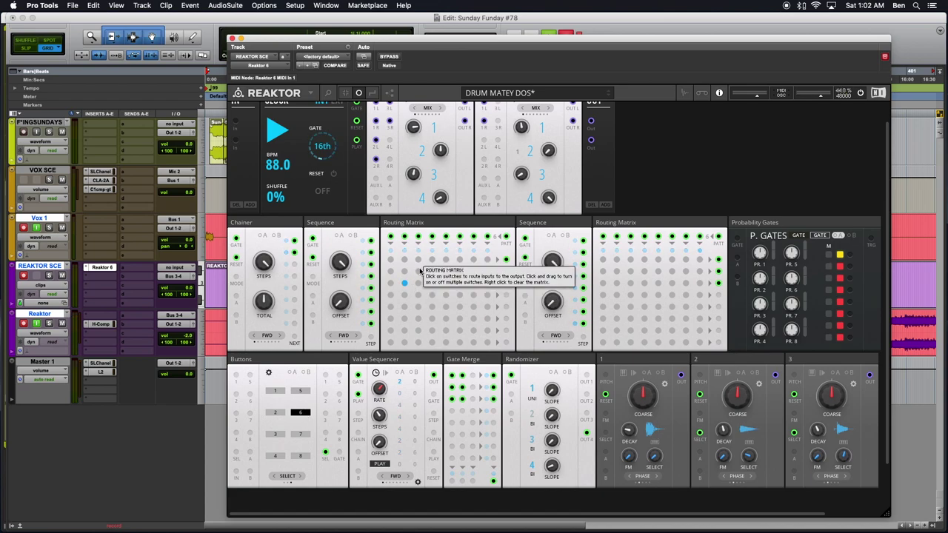
{"action": "left_click", "coordinate": [390, 259]}
{"action": "left_click", "coordinate": [431, 283]}
{"action": "left_click", "coordinate": [446, 259]}
{"action": "left_click", "coordinate": [473, 271]}
{"action": "left_click", "coordinate": [487, 259]}
Step: Program pattern 6 in the second Routing Matrix with one alternating row 1, 2 or 3 switch per column
{"action": "left_click", "coordinate": [603, 259]}
{"action": "left_click", "coordinate": [617, 283]}
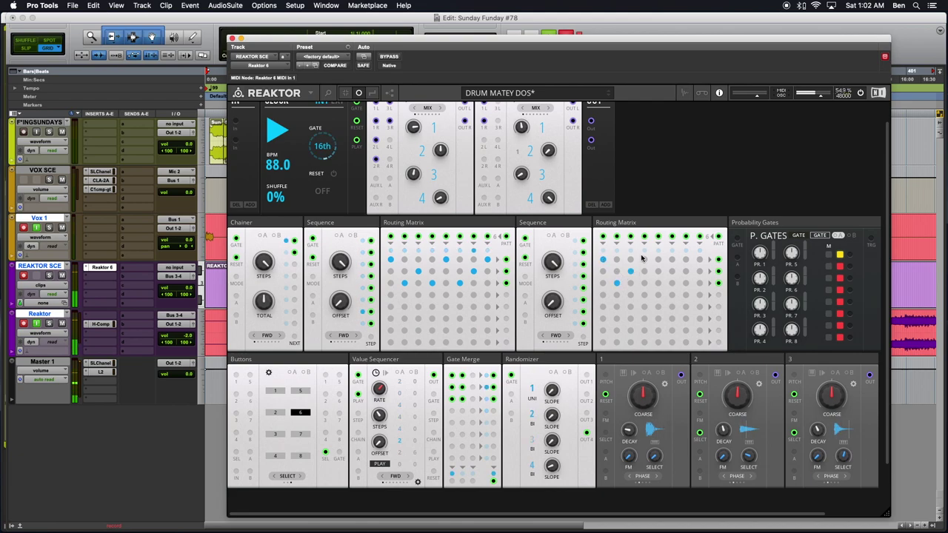
{"action": "left_click", "coordinate": [672, 259]}
{"action": "left_click", "coordinate": [699, 271]}
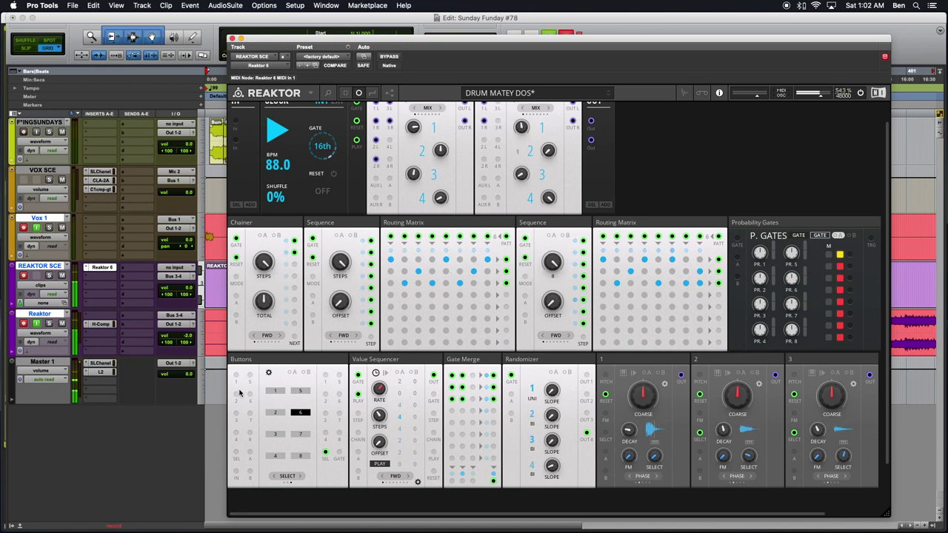
Step: Select pattern 7, add row 3 switches to both Routing Matrices, and add alternating row 1 and row 2 switches to the first
{"action": "left_click", "coordinate": [302, 435]}
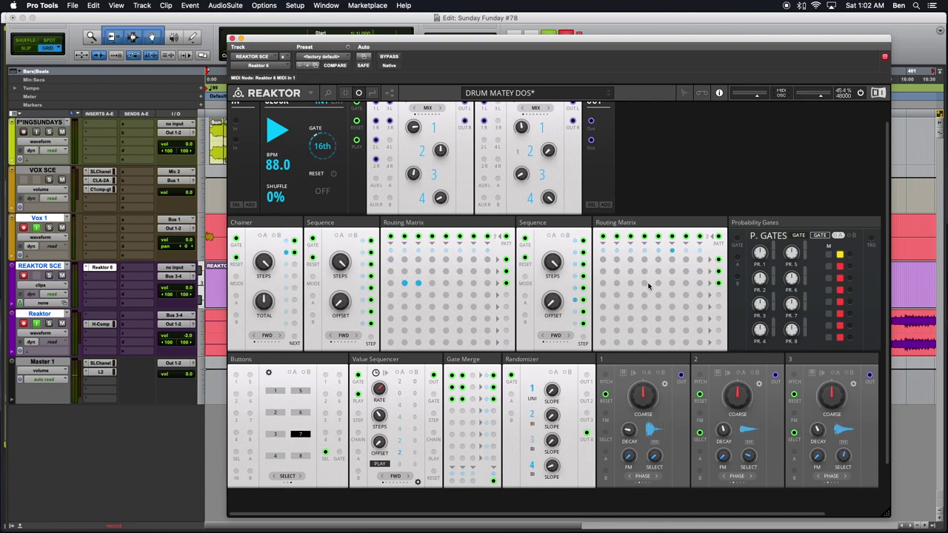
{"action": "left_click", "coordinate": [672, 283]}
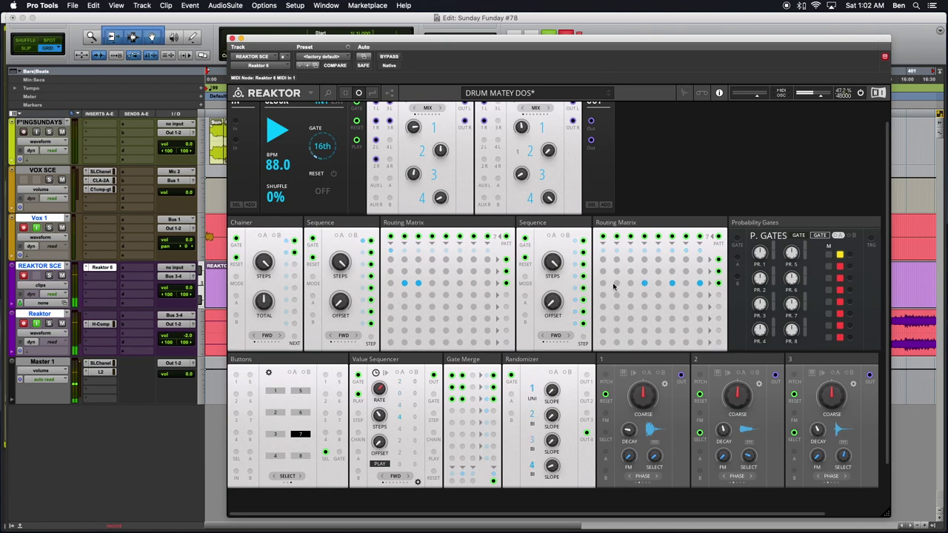
{"action": "left_click", "coordinate": [391, 260]}
{"action": "left_click", "coordinate": [418, 271]}
{"action": "left_click", "coordinate": [432, 259]}
{"action": "left_click", "coordinate": [446, 271]}
{"action": "left_click", "coordinate": [459, 259]}
{"action": "left_click", "coordinate": [488, 259]}
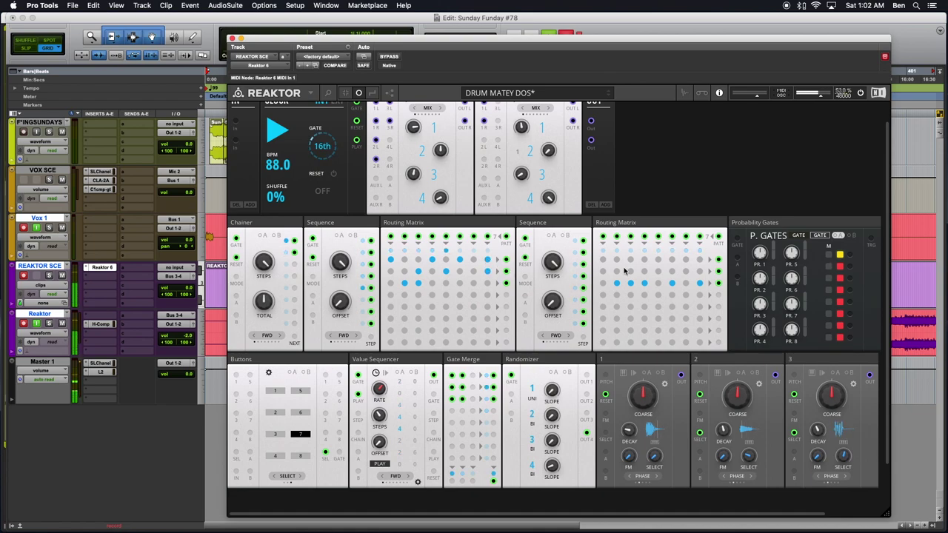
Step: Add alternating row 1 and row 2 switches to the second Routing Matrix for pattern 7
{"action": "left_click", "coordinate": [617, 260]}
{"action": "left_click", "coordinate": [617, 259]}
{"action": "left_click", "coordinate": [644, 259]}
{"action": "left_click", "coordinate": [658, 271]}
{"action": "left_click", "coordinate": [603, 260]}
{"action": "left_click", "coordinate": [616, 271]}
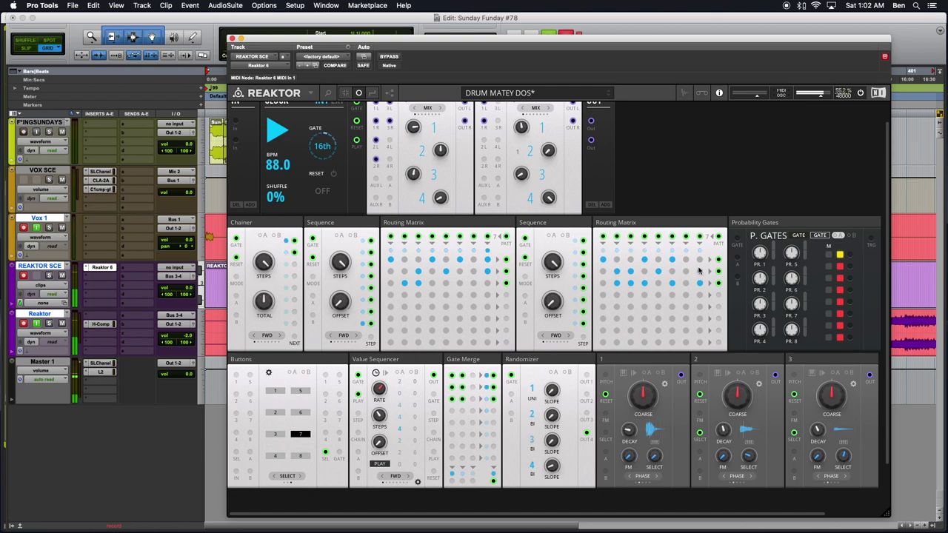
{"action": "left_click", "coordinate": [699, 283]}
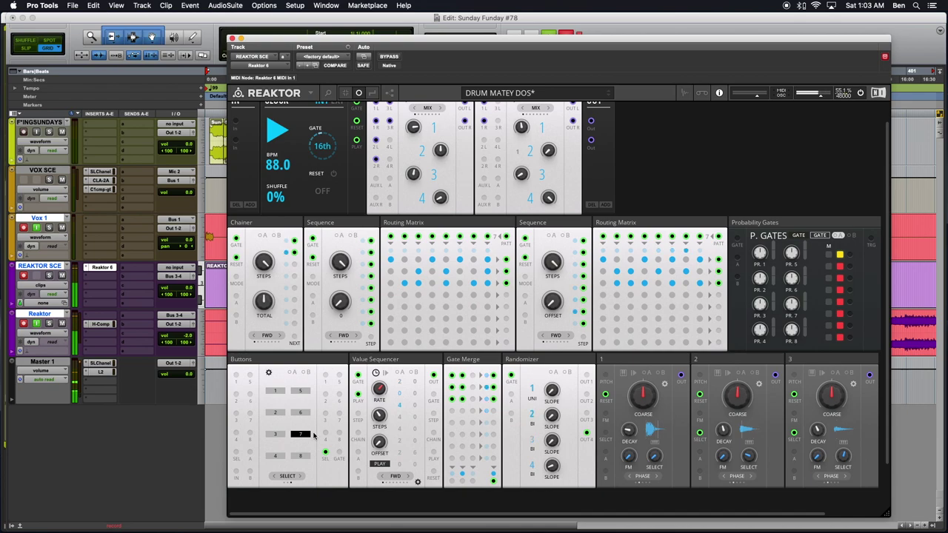
Step: Select pattern 8 and fill row 3 across all columns of both Routing Matrices
{"action": "left_click", "coordinate": [302, 456]}
{"action": "left_click_drag", "start_coordinate": [405, 283], "coordinate": [459, 284]}
{"action": "left_click_drag", "start_coordinate": [694, 286], "coordinate": [606, 289]}
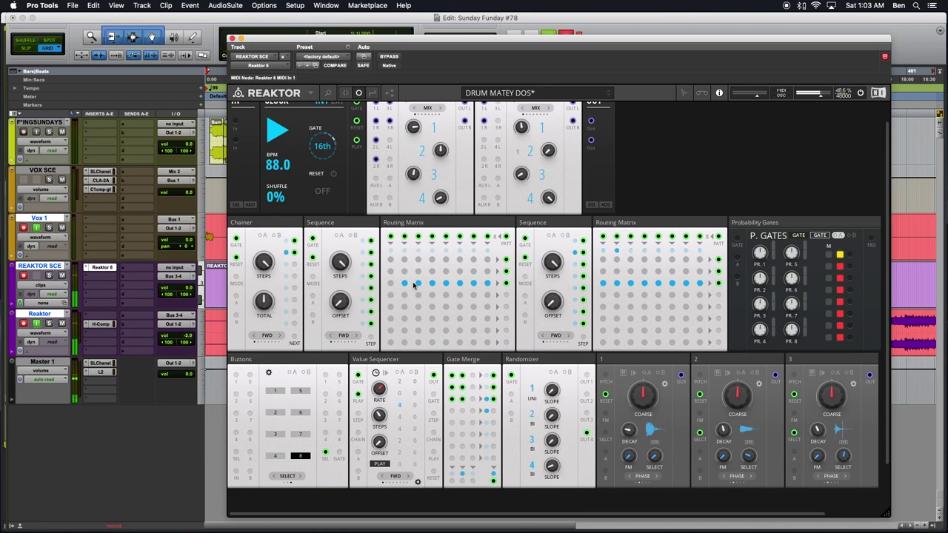
{"action": "left_click", "coordinate": [391, 283]}
Step: Add row 2 switches from column 1 and row 1 switches from column 4 onward in both Routing Matrices for pattern 8
{"action": "left_click", "coordinate": [390, 271]}
{"action": "left_click", "coordinate": [416, 272]}
{"action": "mouse_move", "coordinate": [630, 272]}
{"action": "left_mouse_down"}
{"action": "mouse_move", "coordinate": [592, 275]}
{"action": "mouse_move", "coordinate": [670, 262]}
{"action": "mouse_move", "coordinate": [687, 274]}
{"action": "left_mouse_up"}
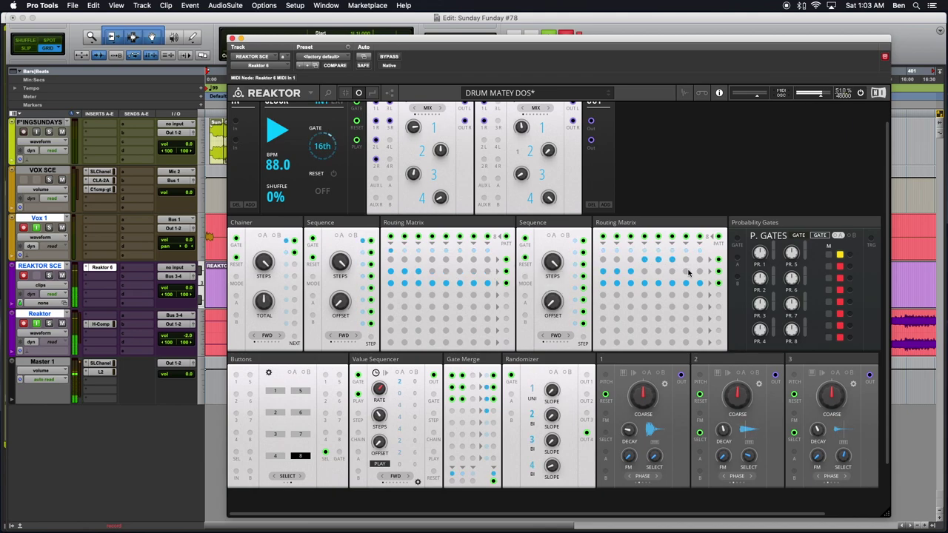
{"action": "left_click_drag", "start_coordinate": [433, 260], "coordinate": [457, 262]}
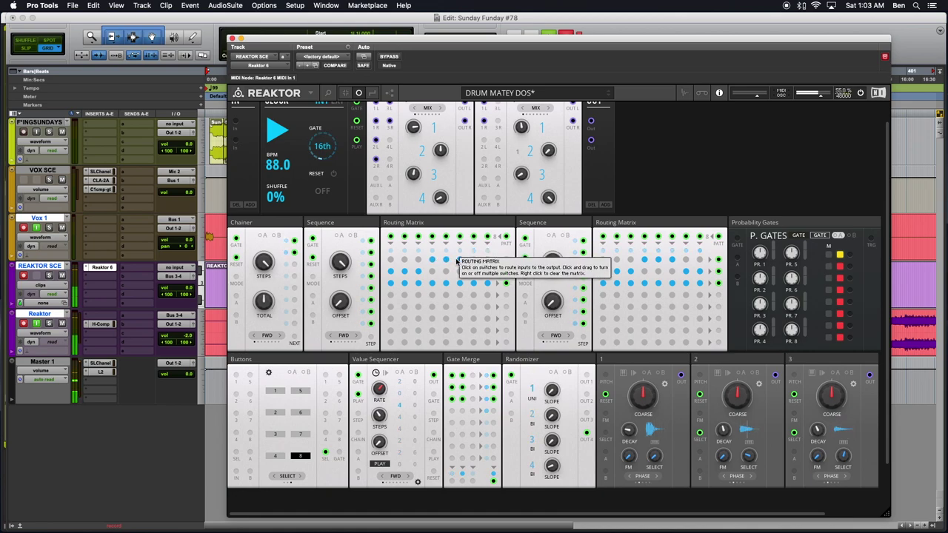
{"action": "left_click", "coordinate": [458, 260]}
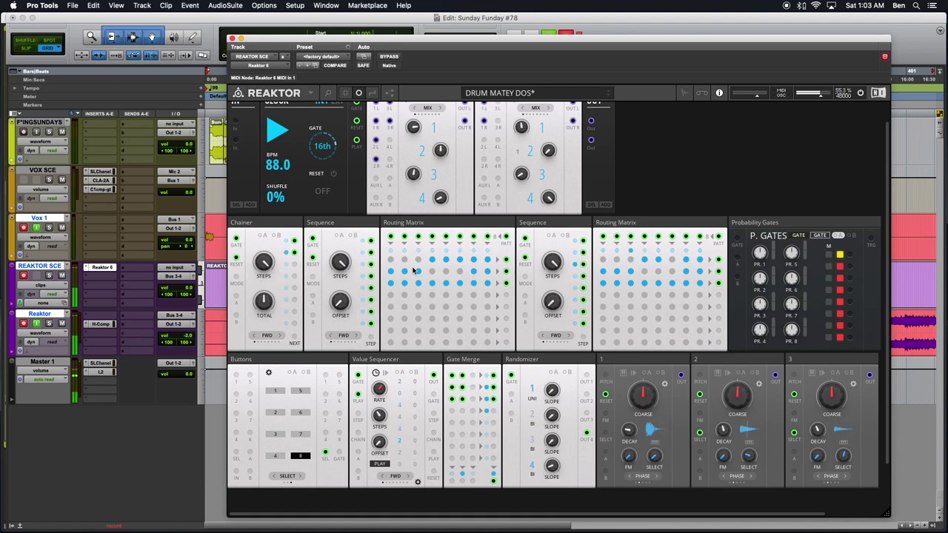
Step: Audition the finished drum patterns by switching between patterns 1, 6, 7 and 2, ending on pattern 1
{"action": "left_click", "coordinate": [276, 391]}
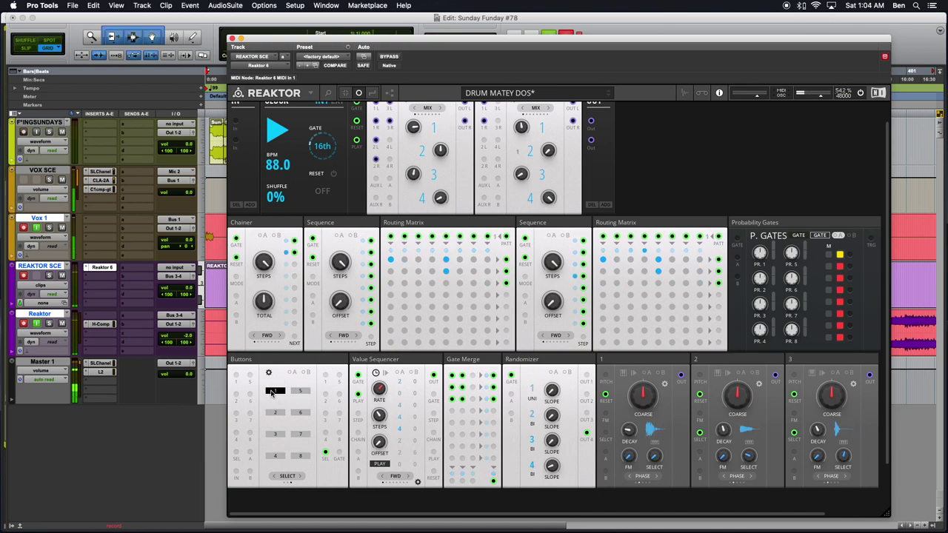
{"action": "left_click", "coordinate": [300, 413]}
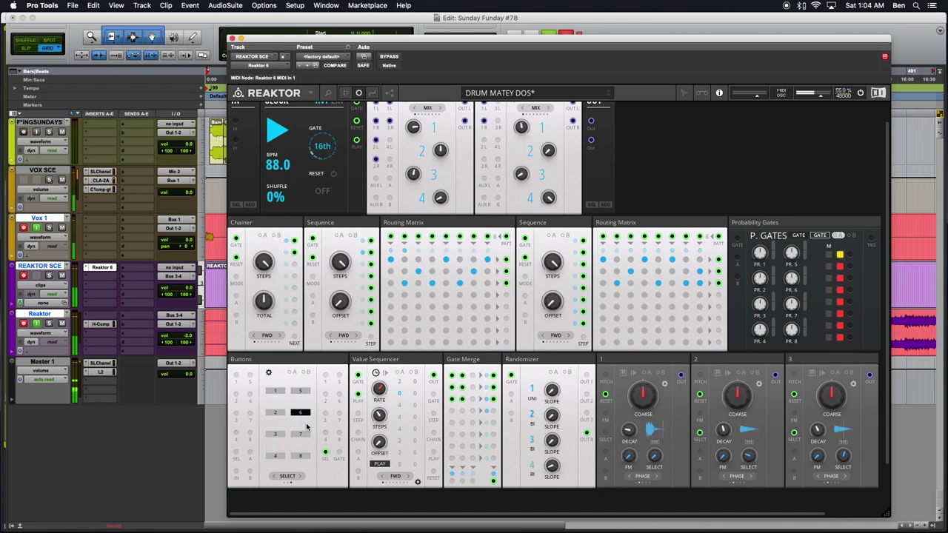
{"action": "left_click", "coordinate": [301, 434]}
{"action": "left_click", "coordinate": [276, 393]}
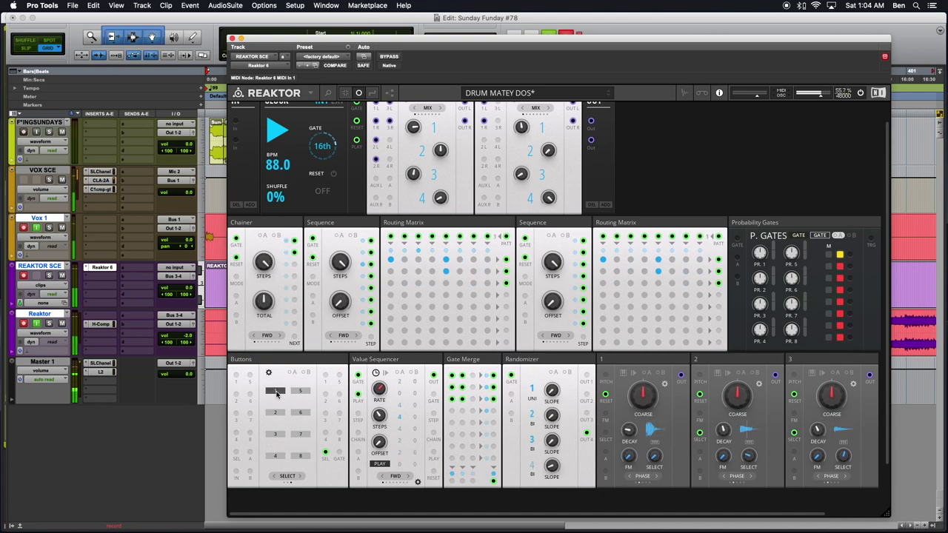
{"action": "left_click", "coordinate": [300, 435]}
{"action": "left_click", "coordinate": [275, 412]}
{"action": "left_click", "coordinate": [276, 392]}
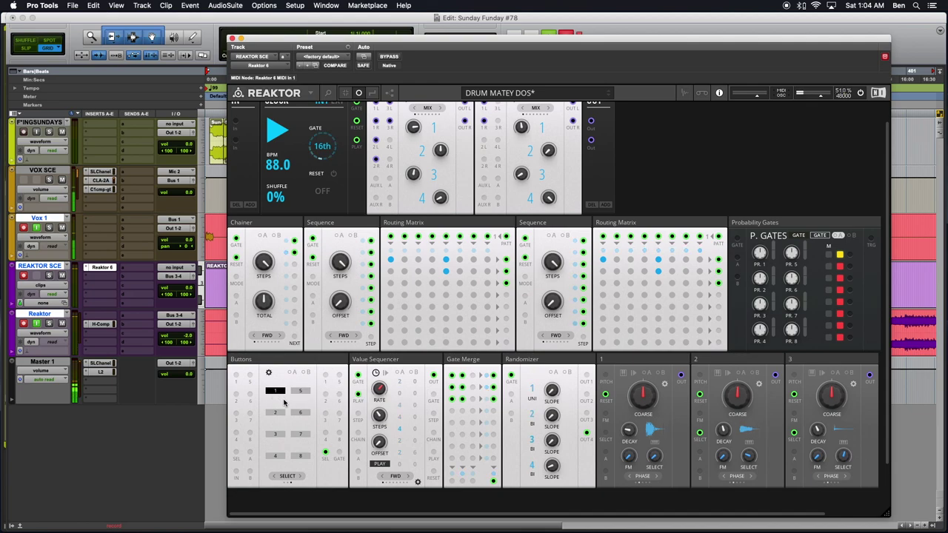
Step: Audition drum patterns 6 and 2, ending back on pattern 1
{"action": "left_click", "coordinate": [300, 414]}
{"action": "left_click", "coordinate": [275, 412]}
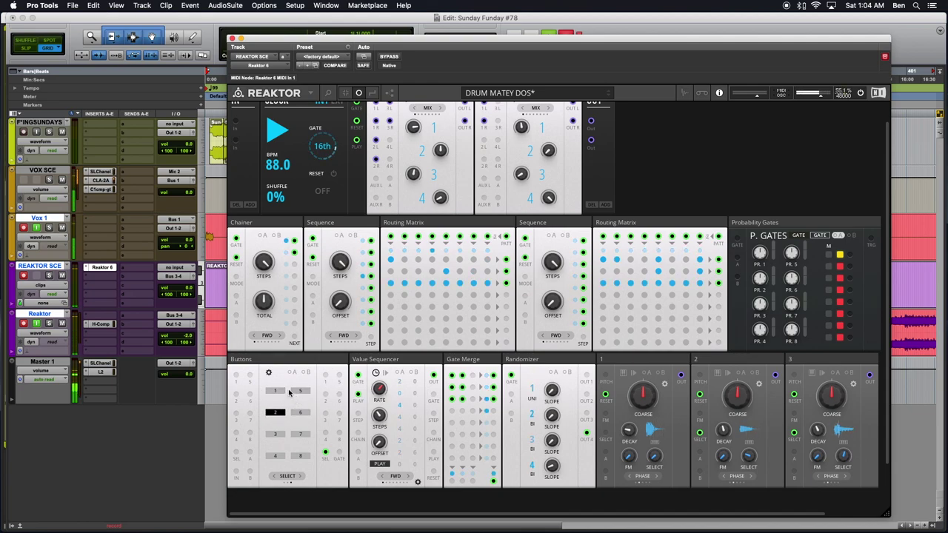
{"action": "left_click", "coordinate": [281, 392]}
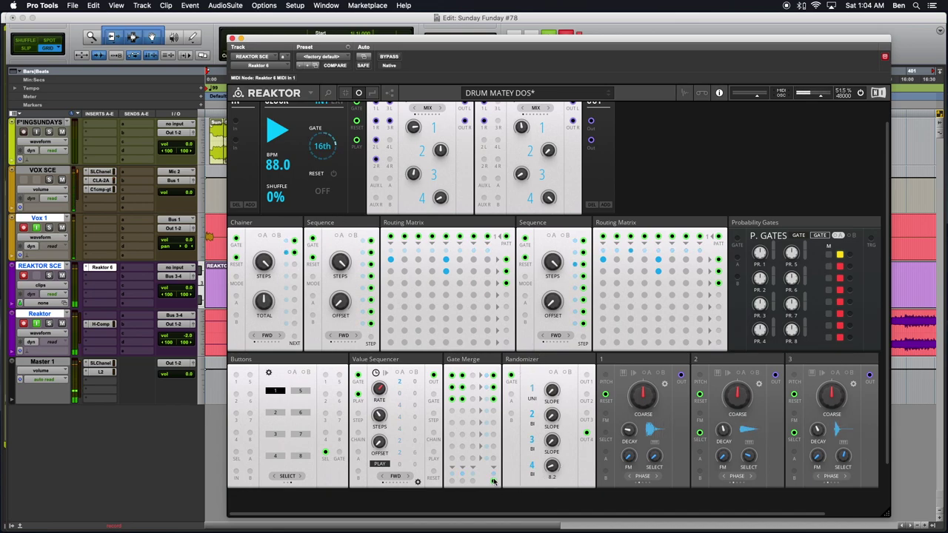
Step: Patch the Gate Merge's combined output into the Gate input of the Probability Gates block
{"action": "left_click_drag", "start_coordinate": [494, 483], "coordinate": [737, 238]}
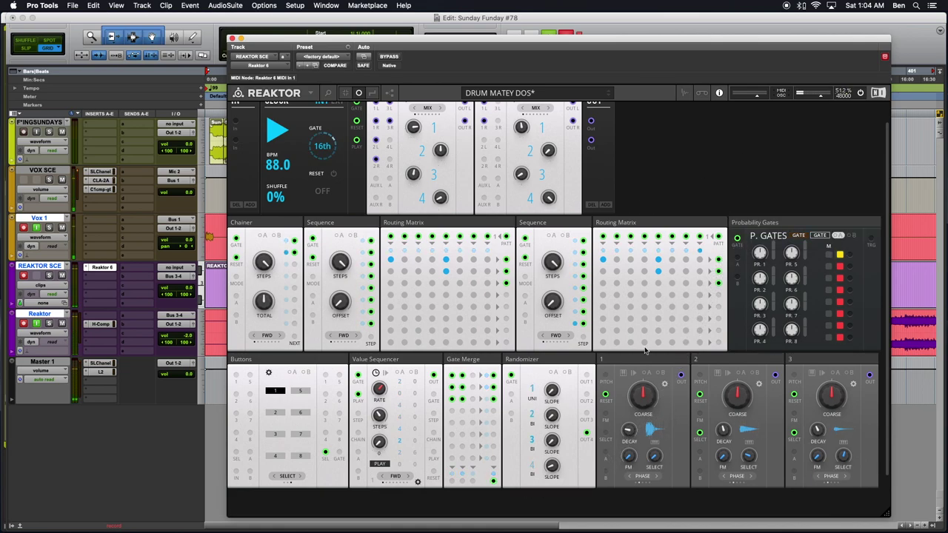
{"action": "double_click", "coordinate": [715, 159]}
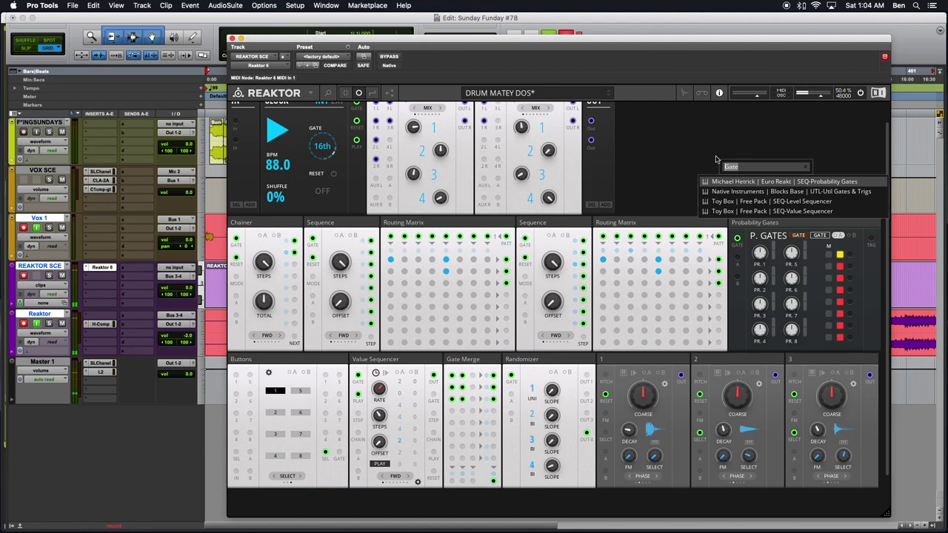
{"action": "type", "text": "Distortion"}
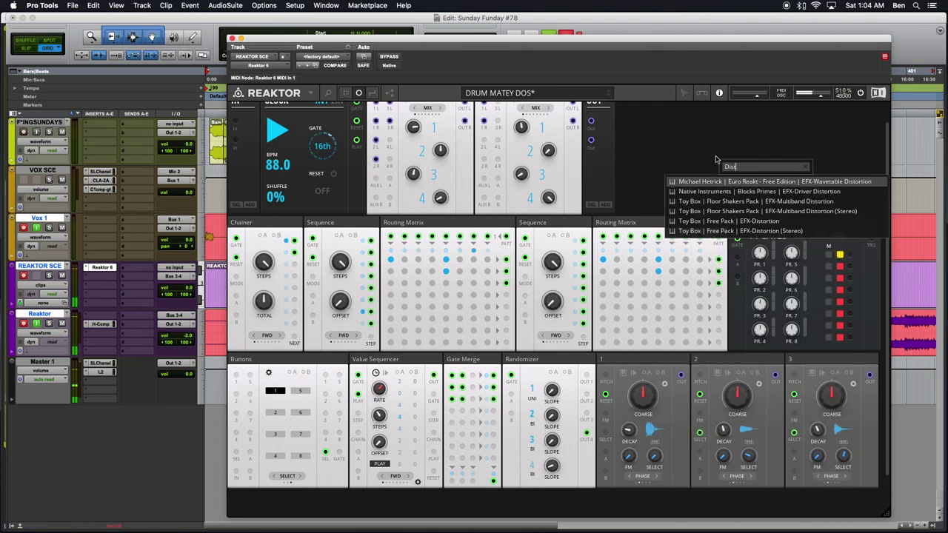
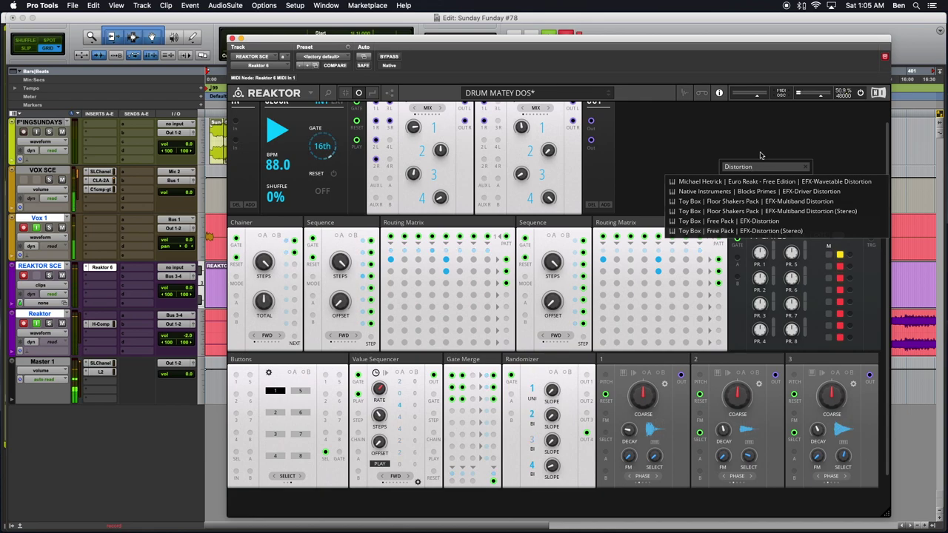
{"action": "left_click", "coordinate": [805, 167]}
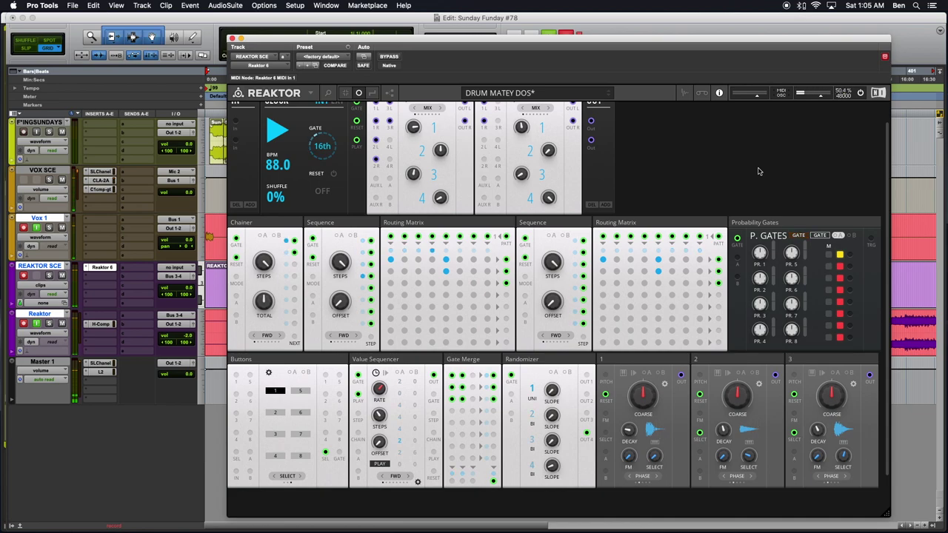
Step: Search the block library for "Euro" and add the Euro Reakt SEQ-Burst Generator to the rack
{"action": "double_click", "coordinate": [774, 172]}
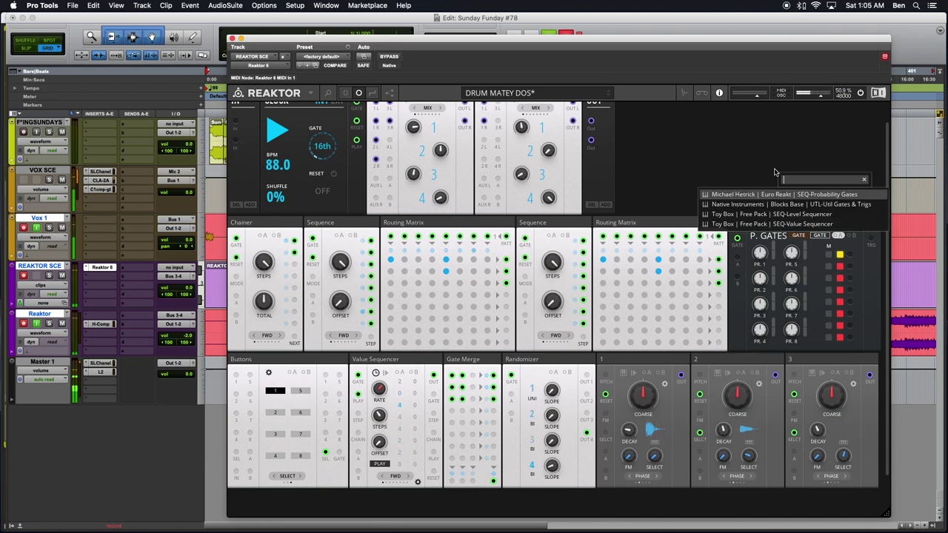
{"action": "type", "text": "Euro"}
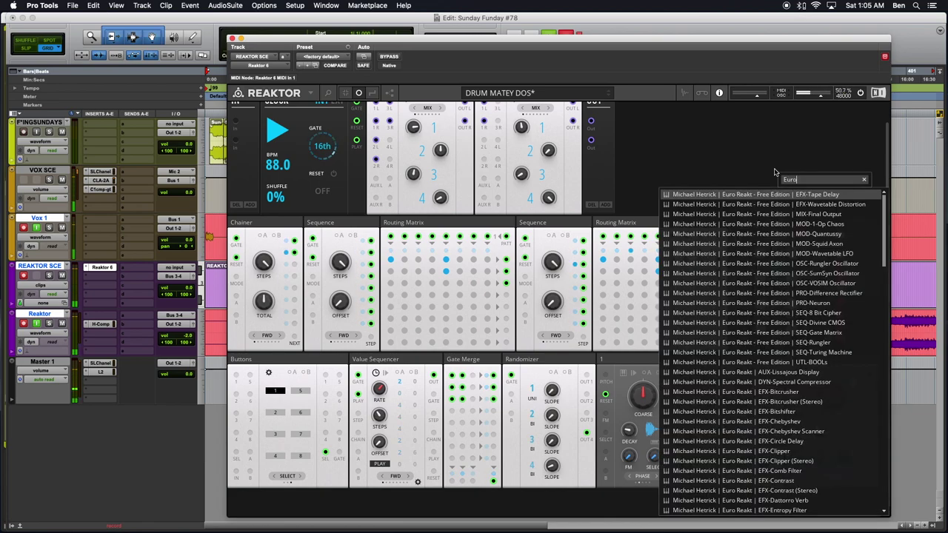
{"action": "scroll", "coordinate": [763, 319], "scroll_direction": "down", "scroll_amount": 15}
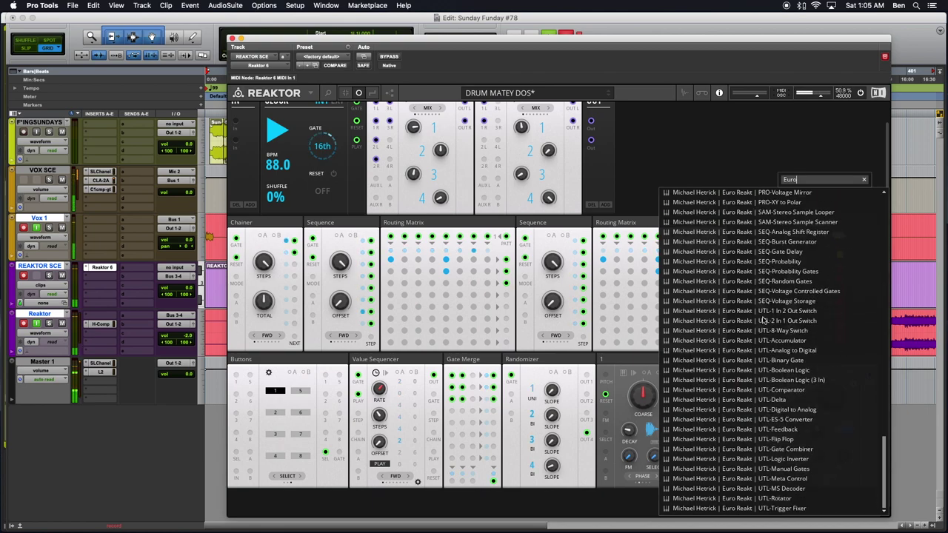
{"action": "scroll", "coordinate": [762, 320], "scroll_direction": "up", "scroll_amount": 8}
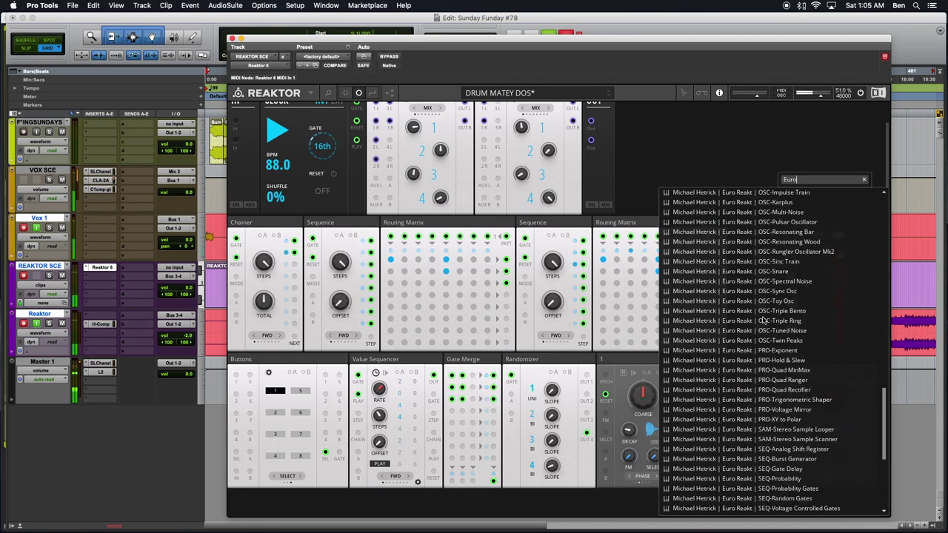
{"action": "scroll", "coordinate": [762, 320], "scroll_direction": "down", "scroll_amount": 3}
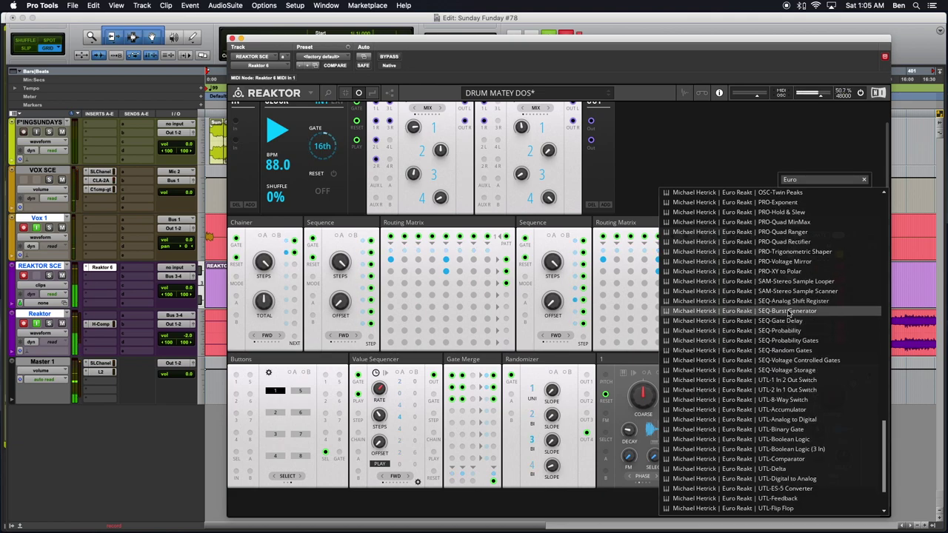
{"action": "left_click", "coordinate": [783, 313]}
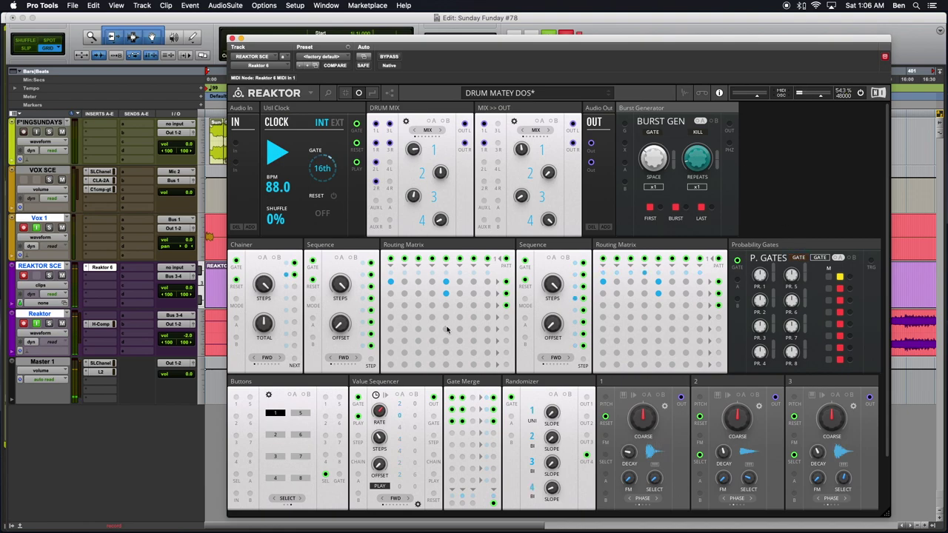
Step: Patch the Gate Merge's combined output into the Burst Generator's gate input and read the block's description
{"action": "left_click_drag", "start_coordinate": [494, 505], "coordinate": [629, 125]}
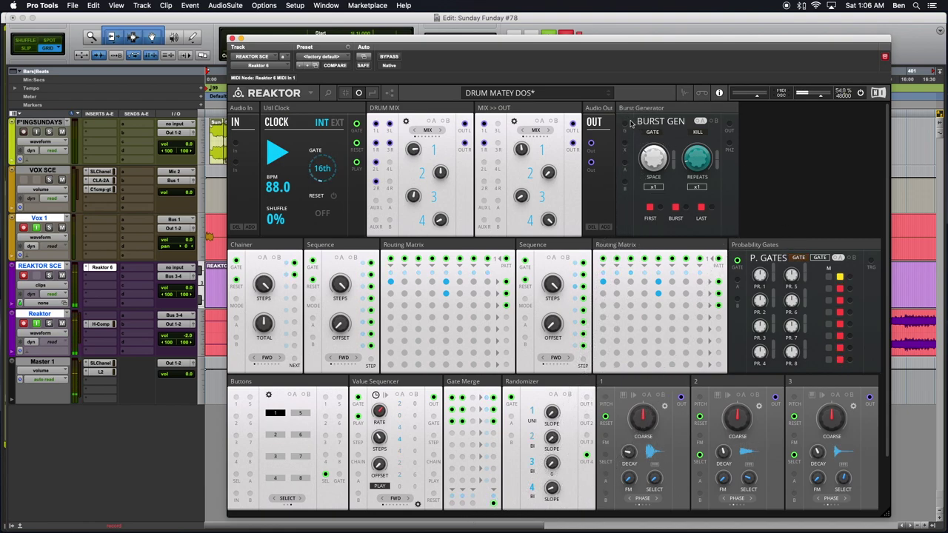
{"action": "left_click_drag", "start_coordinate": [541, 366], "coordinate": [624, 125]}
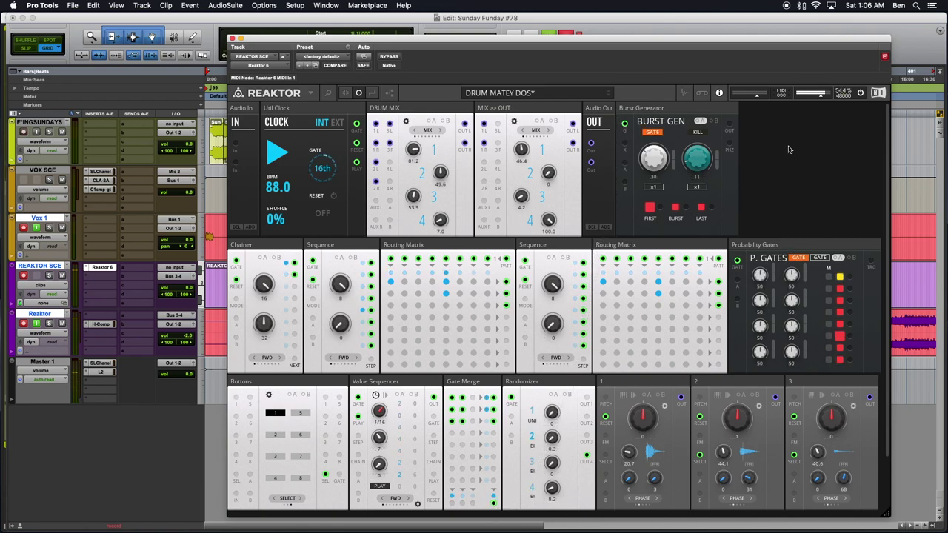
{"action": "left_click", "coordinate": [828, 301]}
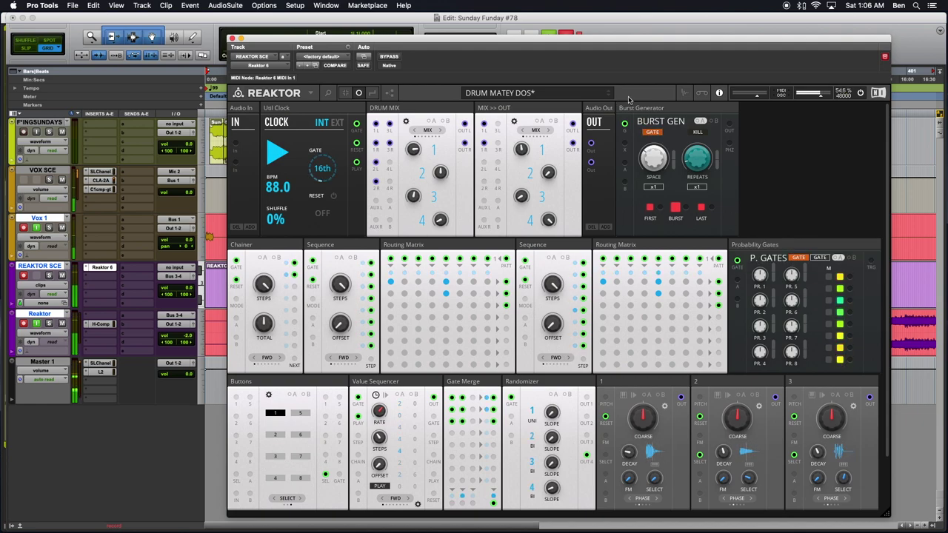
{"action": "mouse_move", "coordinate": [649, 110]}
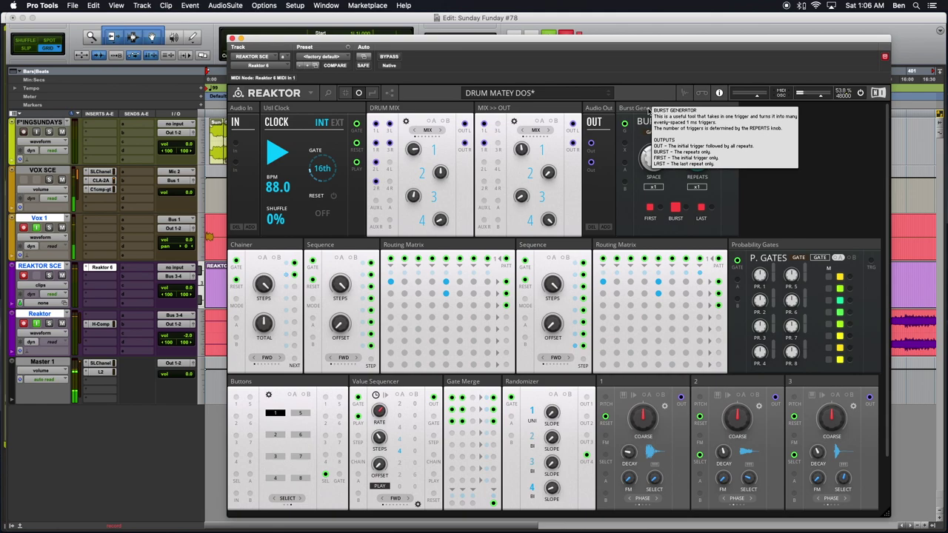
Step: Audition drum patterns 7, 6 and 2 in alternation with pattern 1, ending on pattern 1
{"action": "left_click", "coordinate": [299, 457]}
{"action": "left_click", "coordinate": [275, 413]}
{"action": "left_click", "coordinate": [299, 434]}
{"action": "left_click", "coordinate": [277, 414]}
{"action": "left_click", "coordinate": [299, 433]}
{"action": "left_click", "coordinate": [277, 414]}
{"action": "left_click", "coordinate": [275, 435]}
{"action": "left_click", "coordinate": [276, 412]}
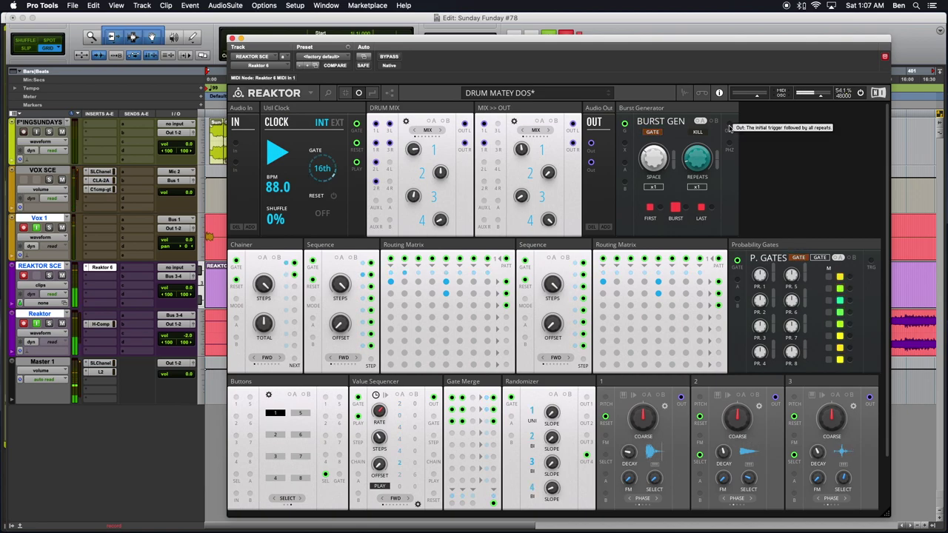
Step: Try patching the Burst Generator's Out into the Buttons block's Sel input and adjusting the burst spacing
{"action": "left_click_drag", "start_coordinate": [729, 129], "coordinate": [652, 255]}
{"action": "left_click_drag", "start_coordinate": [216, 501], "coordinate": [236, 477]}
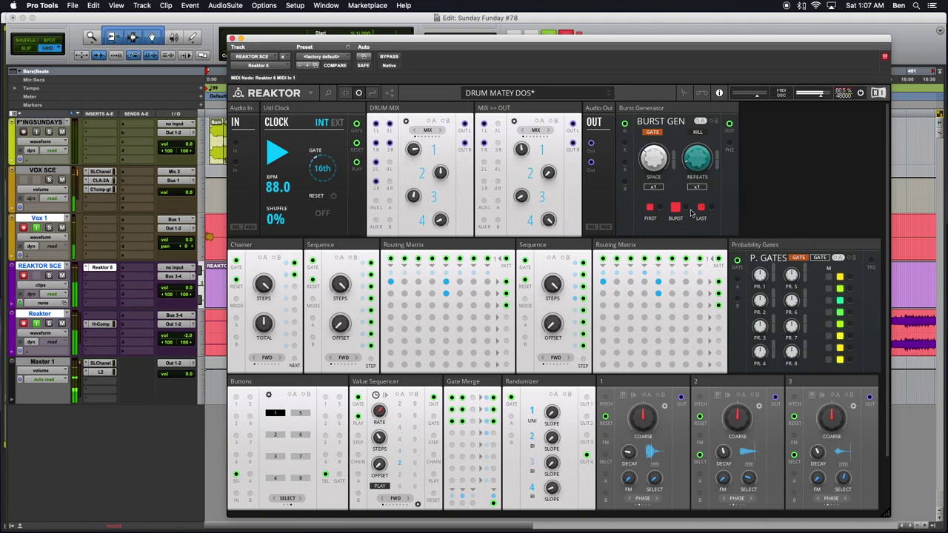
{"action": "left_click_drag", "start_coordinate": [657, 168], "coordinate": [676, 62]}
{"action": "left_click", "coordinate": [713, 153]}
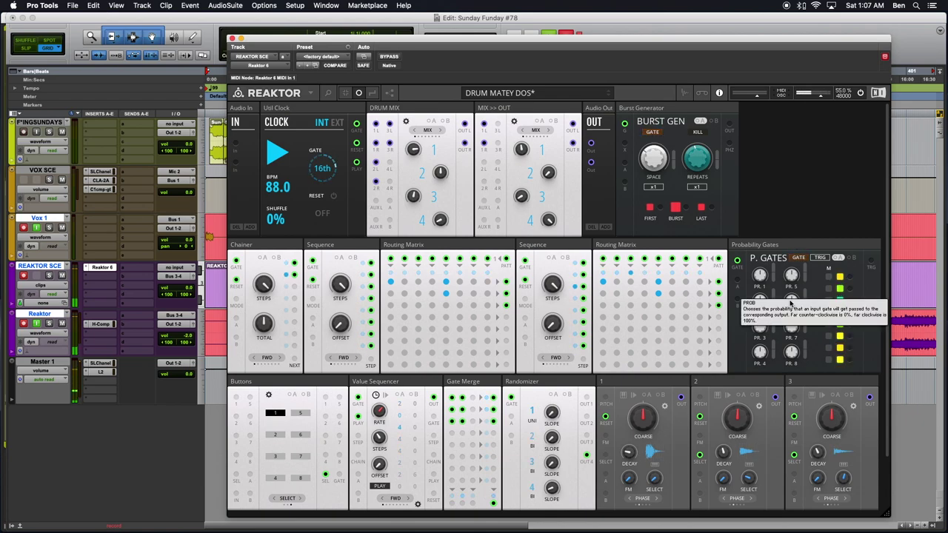
Step: Lower the PR. 6 probability on the Probability Gates block
{"action": "left_click_drag", "start_coordinate": [790, 301], "coordinate": [791, 334]}
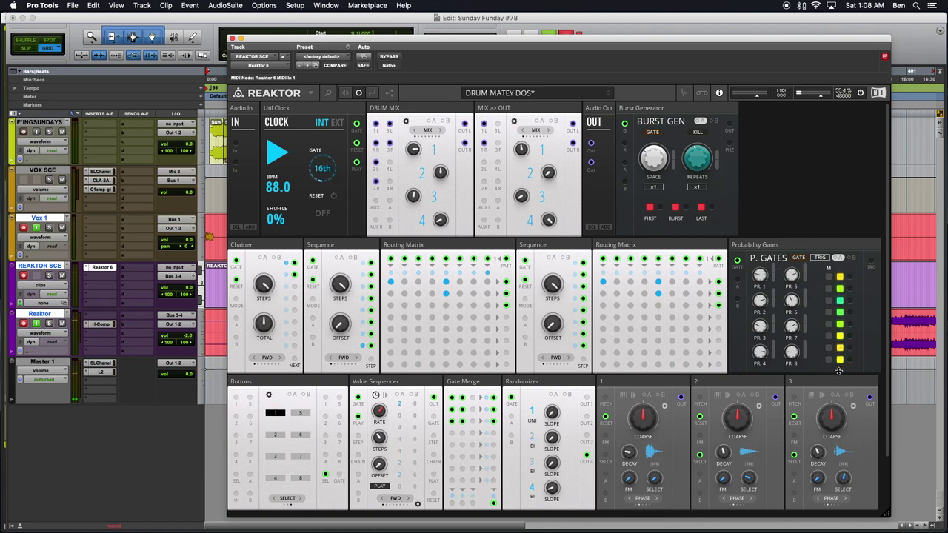
Step: Search the block library for "Value" and add a second Toy Box Value Sequencer beside the Probability Gates
{"action": "scroll", "coordinate": [804, 236], "scroll_direction": "down", "scroll_amount": 1}
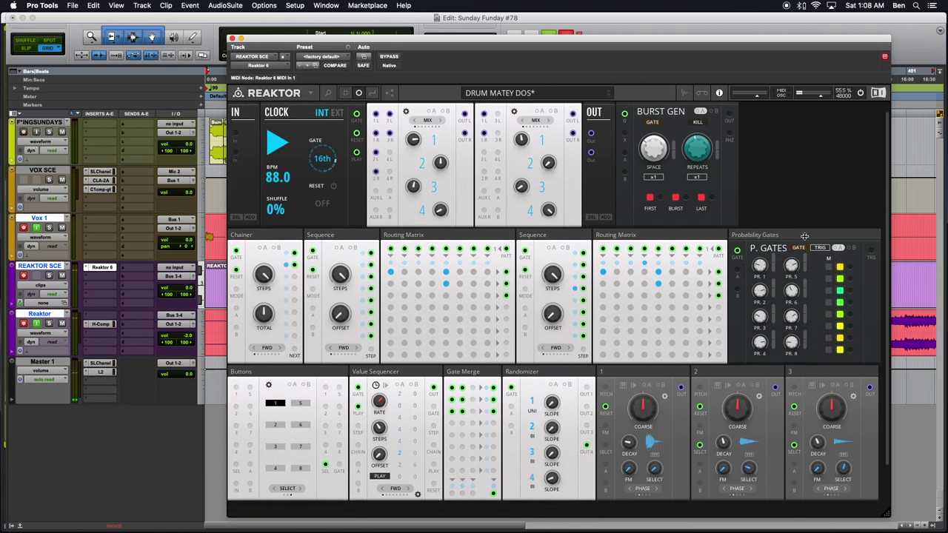
{"action": "double_click", "coordinate": [811, 190]}
{"action": "type", "text": "Euro"}
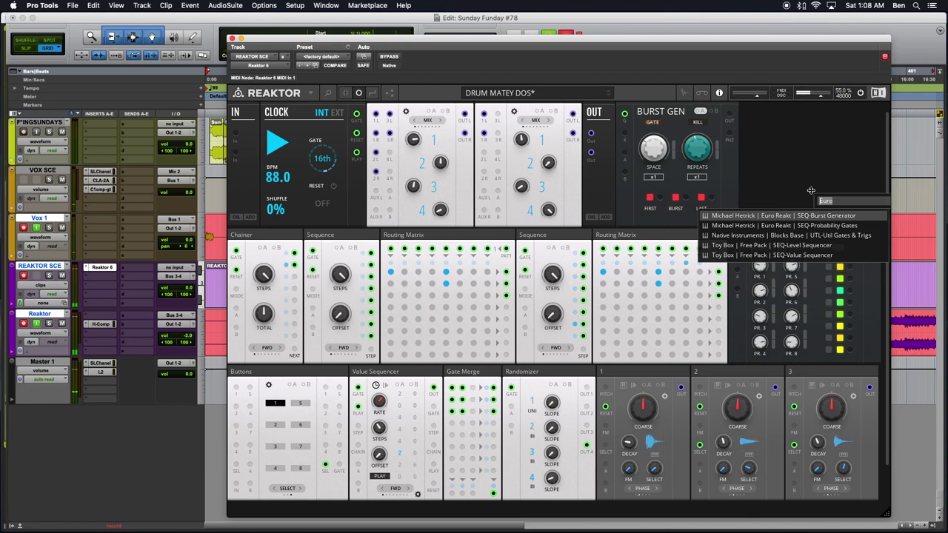
{"action": "type", "text": "Value"}
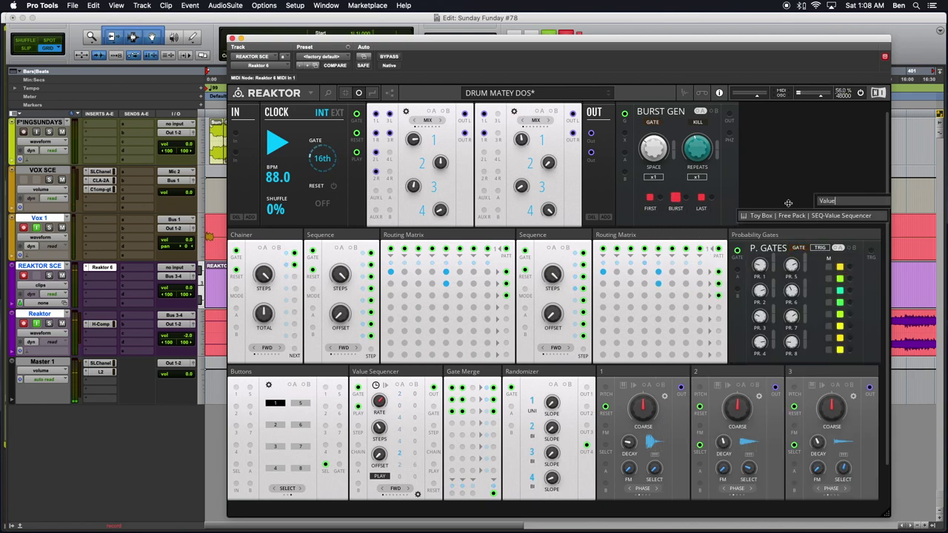
{"action": "left_click", "coordinate": [788, 215]}
{"action": "scroll", "coordinate": [758, 302], "scroll_direction": "right", "scroll_amount": 3}
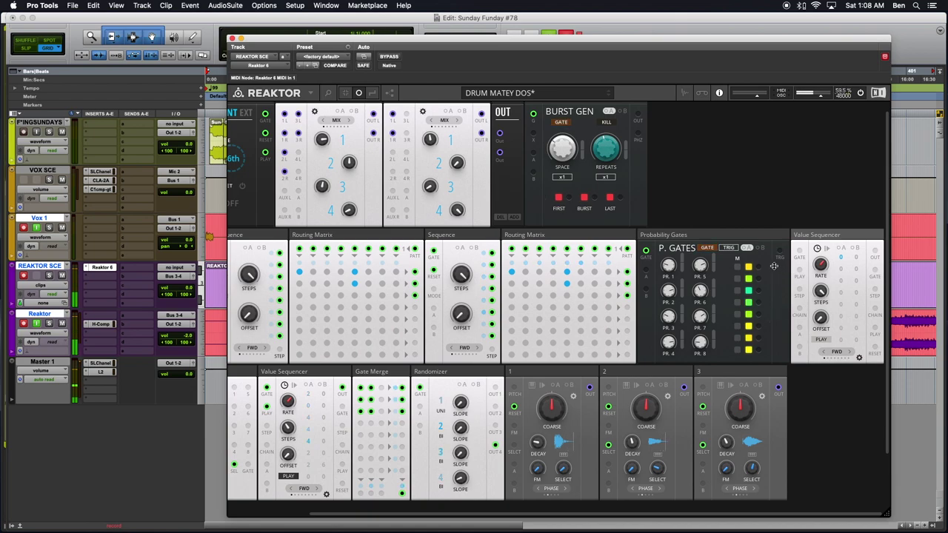
Step: Try patching the second Probability Gates output into the new Value Sequencer's Gate input
{"action": "left_click_drag", "start_coordinate": [779, 251], "coordinate": [800, 253]}
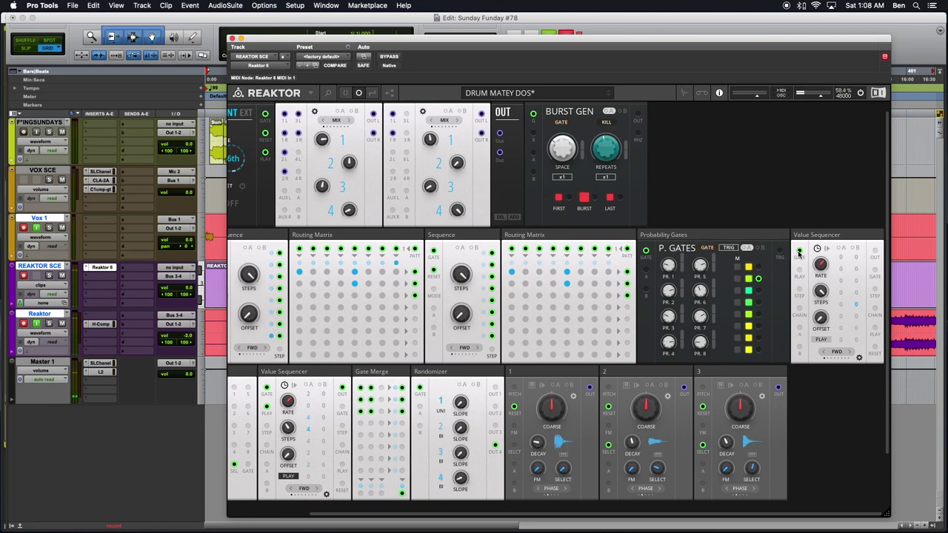
{"action": "mouse_move", "coordinate": [804, 264]}
Step: Set the Burst Generator's Repeats to about 27 and its Space to about 68.5
{"action": "mouse_move", "coordinate": [571, 155]}
{"action": "left_click_drag", "start_coordinate": [602, 152], "coordinate": [602, 196]}
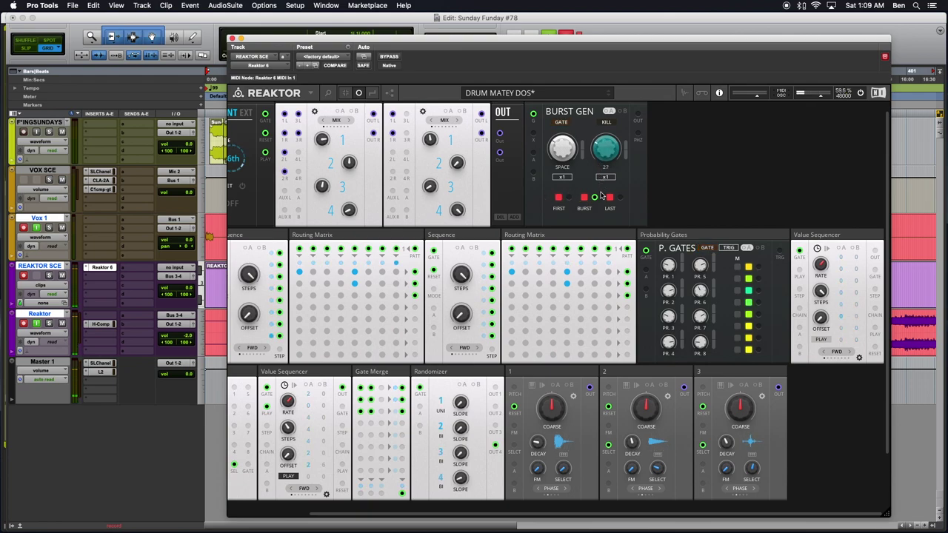
{"action": "mouse_move", "coordinate": [562, 151]}
{"action": "left_mouse_down"}
{"action": "mouse_move", "coordinate": [565, 193]}
{"action": "mouse_move", "coordinate": [566, 147]}
{"action": "mouse_move", "coordinate": [562, 166]}
{"action": "left_mouse_up"}
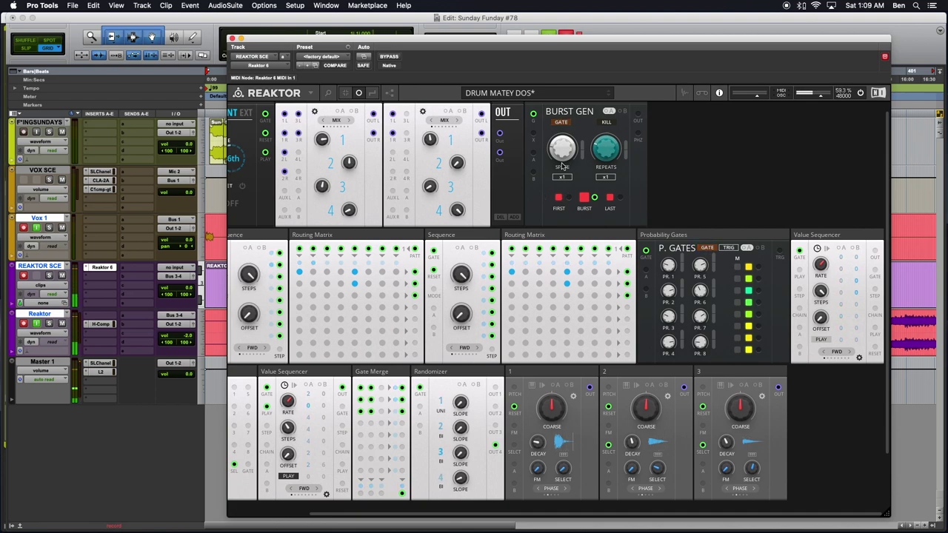
{"action": "left_click_drag", "start_coordinate": [572, 151], "coordinate": [565, 152]}
{"action": "left_click_drag", "start_coordinate": [568, 192], "coordinate": [567, 149]}
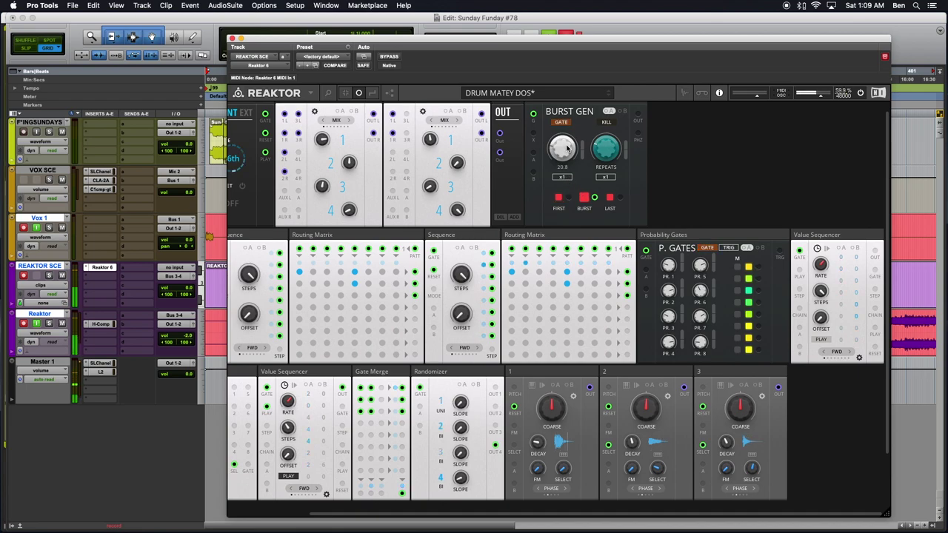
{"action": "left_click_drag", "start_coordinate": [573, 97], "coordinate": [574, 99]}
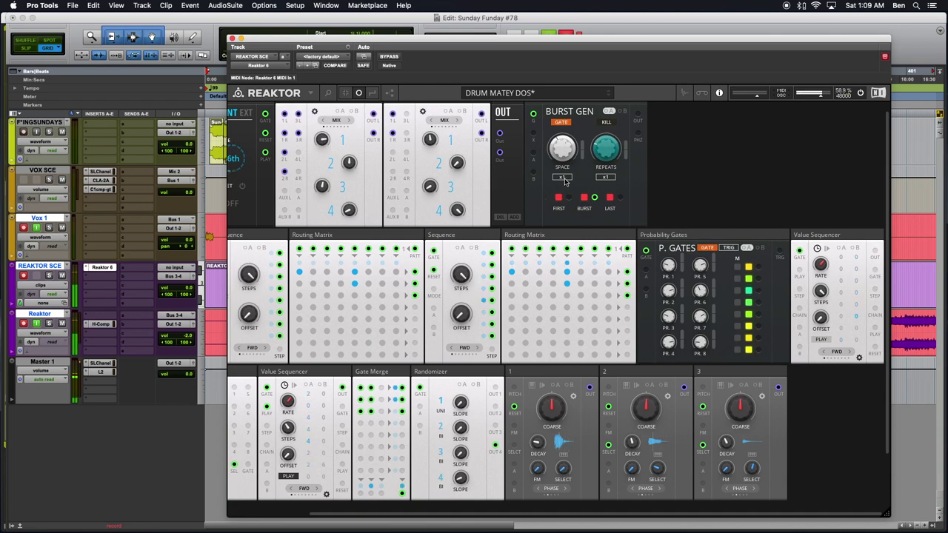
{"action": "left_click_drag", "start_coordinate": [565, 140], "coordinate": [565, 136]}
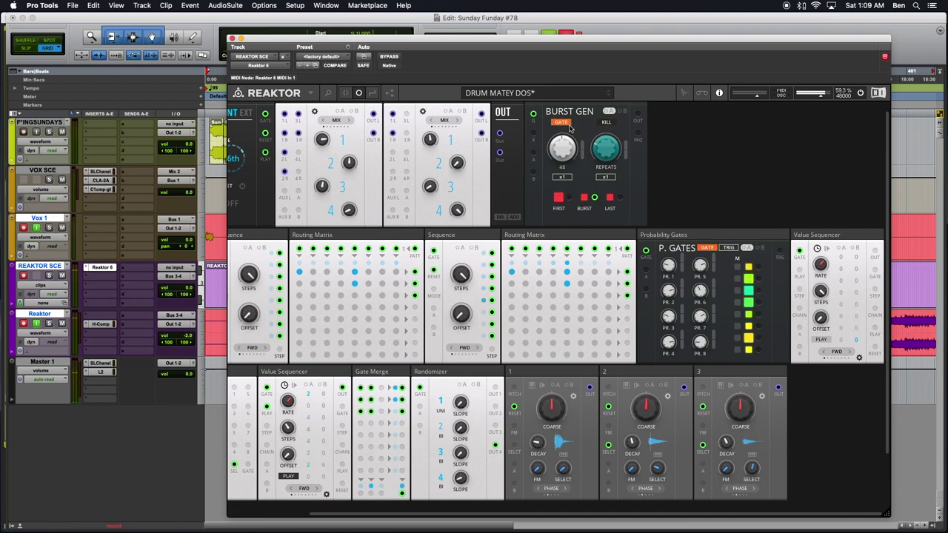
{"action": "left_click_drag", "start_coordinate": [568, 130], "coordinate": [569, 99]}
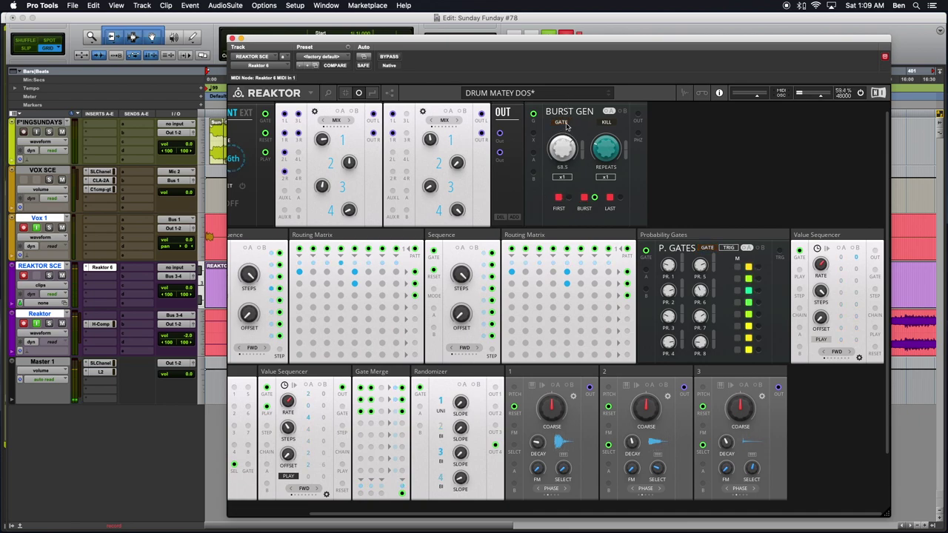
Step: Add a Euro Reakt SEQ-Random Gates block and delete the Probability Gates block it replaces
{"action": "double_click", "coordinate": [698, 199]}
{"action": "type", "text": "Value"}
{"action": "type", "text": "random"}
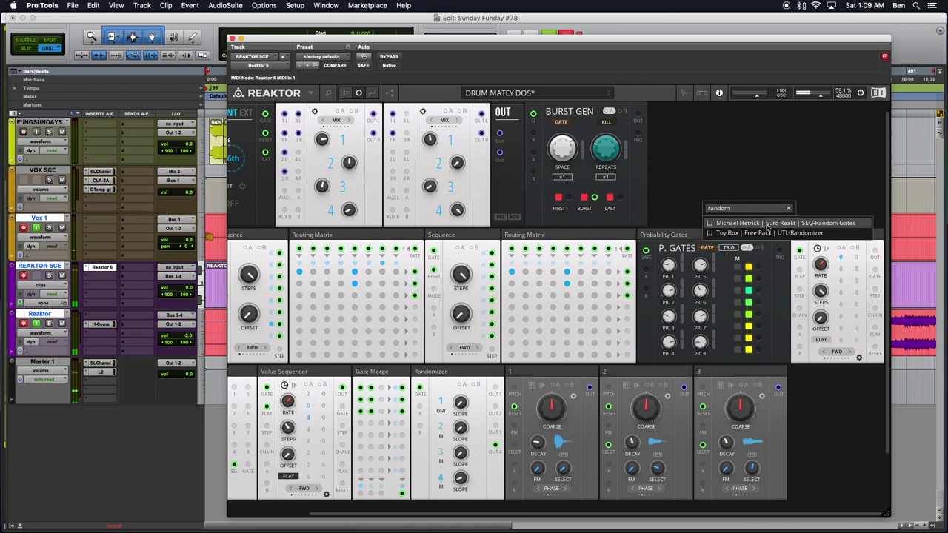
{"action": "left_click", "coordinate": [763, 224]}
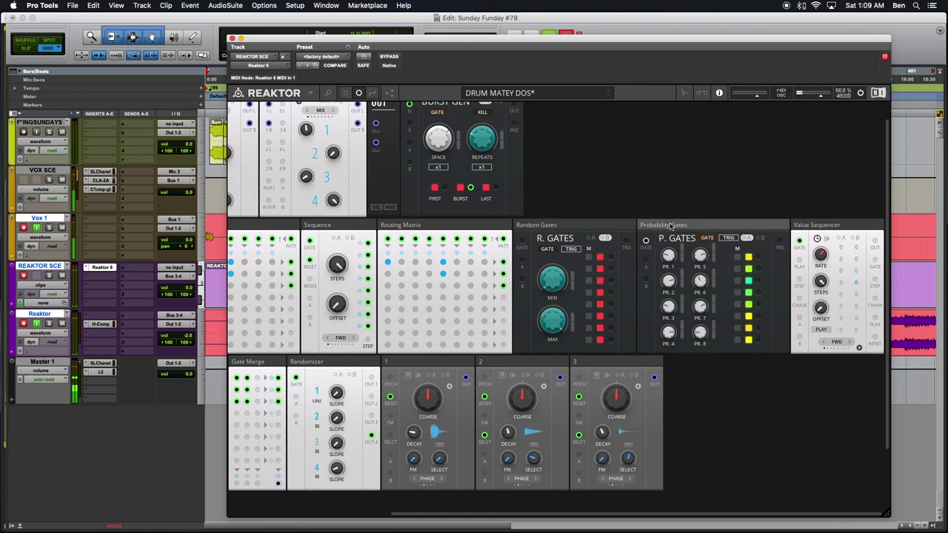
{"action": "key", "text": "Delete"}
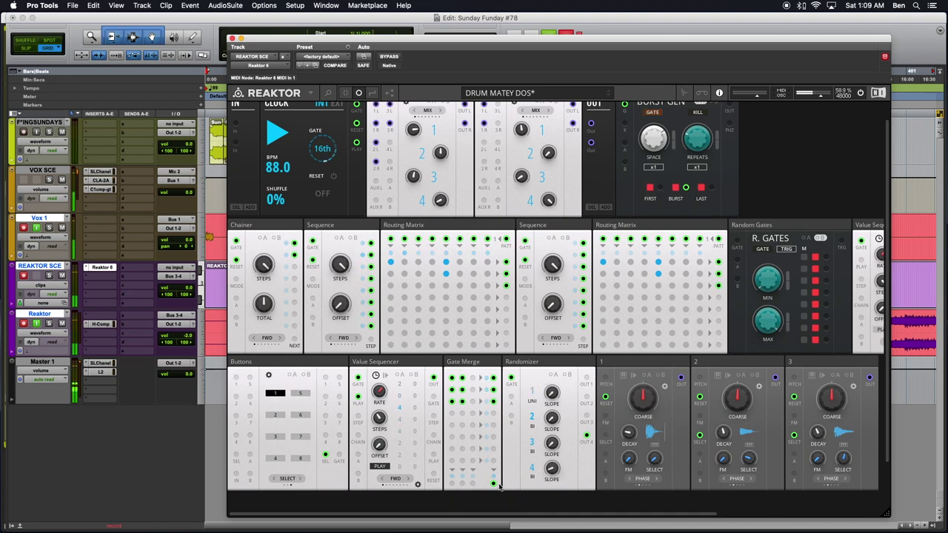
Step: Patch the Gate Merge's merged output into the Random Gates block's Gate input
{"action": "left_click_drag", "start_coordinate": [494, 483], "coordinate": [677, 367]}
{"action": "scroll", "coordinate": [746, 272], "scroll_direction": "right", "scroll_amount": 3}
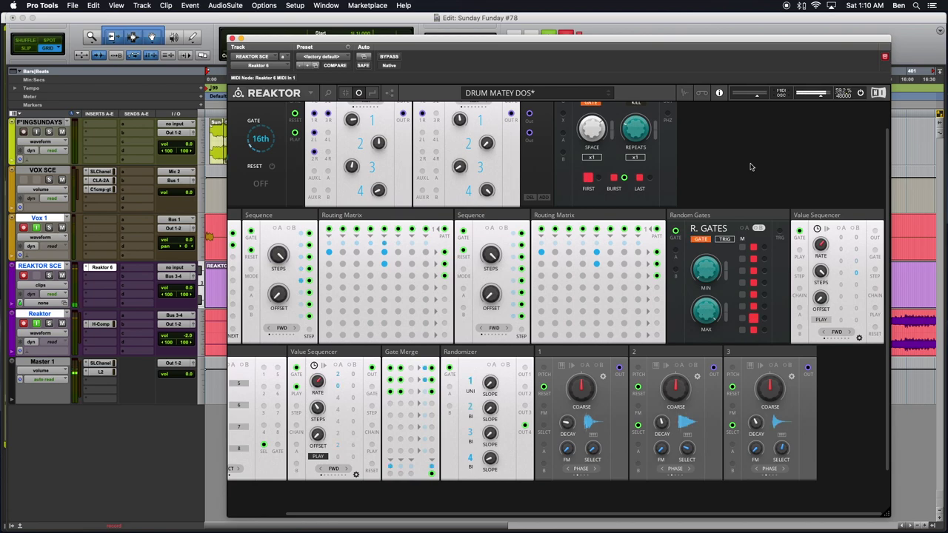
{"action": "scroll", "coordinate": [563, 311], "scroll_direction": "left", "scroll_amount": 3}
{"action": "scroll", "coordinate": [563, 311], "scroll_direction": "up", "scroll_amount": 1}
{"action": "scroll", "coordinate": [399, 464], "scroll_direction": "down", "scroll_amount": 1}
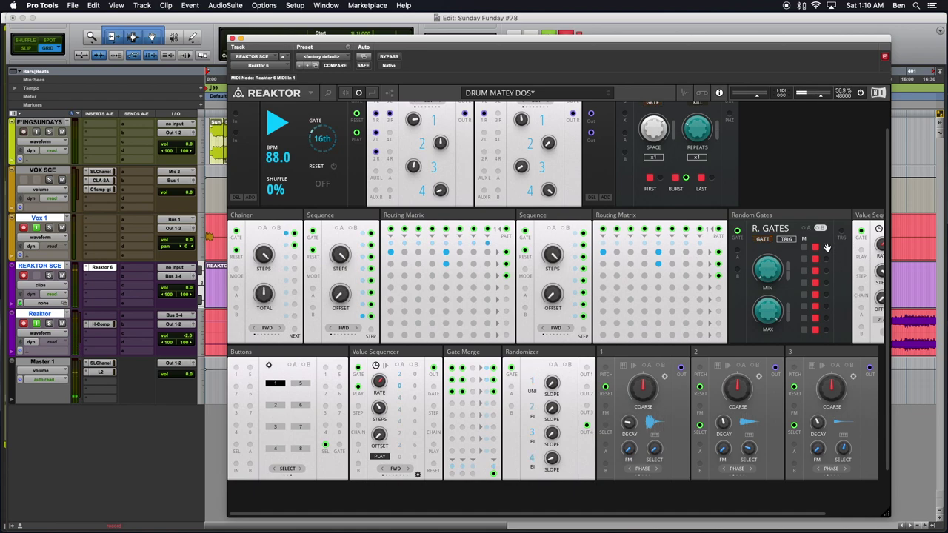
Step: Patch the first four Random Gates outputs into inputs 1 to 4 of the Buttons block
{"action": "left_click_drag", "start_coordinate": [826, 246], "coordinate": [241, 365]}
{"action": "left_click_drag", "start_coordinate": [238, 368], "coordinate": [237, 367]}
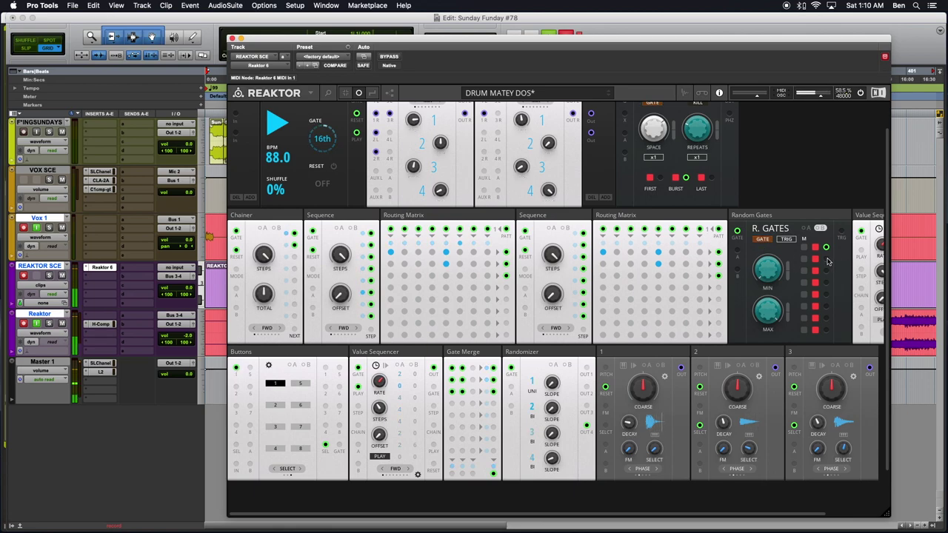
{"action": "left_click_drag", "start_coordinate": [826, 259], "coordinate": [237, 387]}
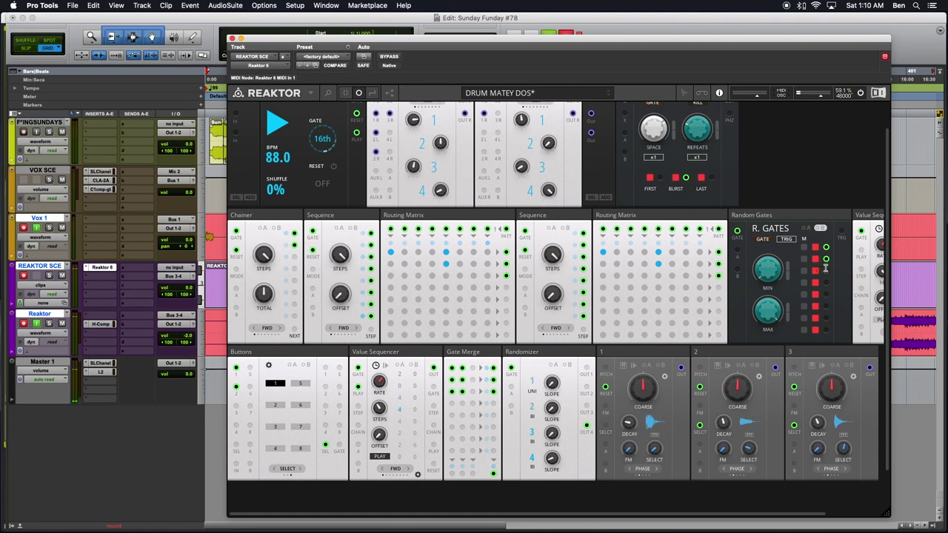
{"action": "left_click_drag", "start_coordinate": [825, 271], "coordinate": [237, 408]}
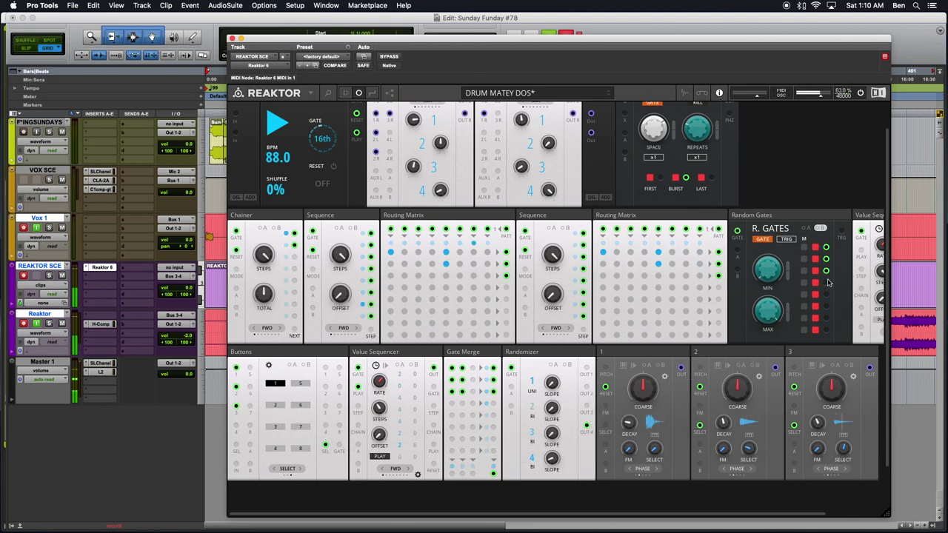
{"action": "left_click_drag", "start_coordinate": [825, 285], "coordinate": [237, 427]}
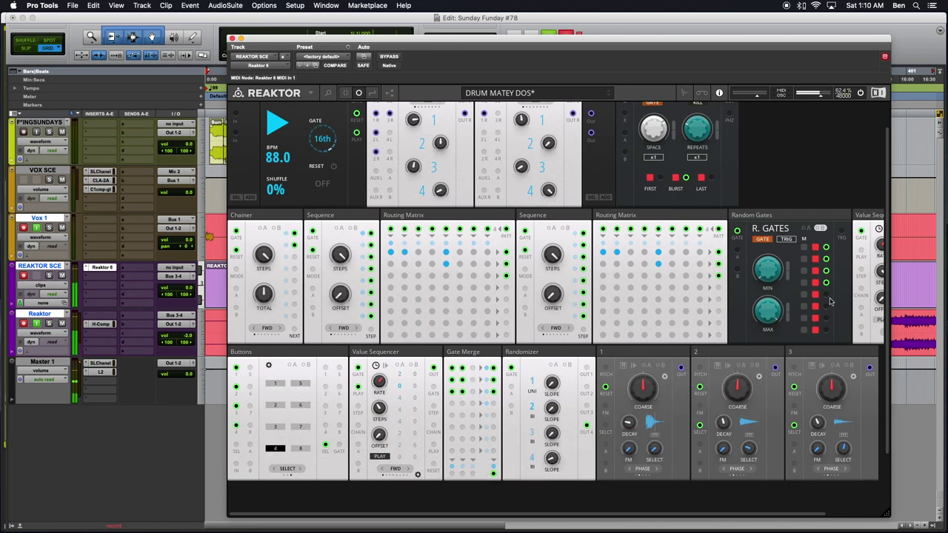
Step: Patch Random Gates outputs five to eight into Buttons inputs 5 to 8, and move the Random Gates block directly before Buttons
{"action": "left_click_drag", "start_coordinate": [826, 295], "coordinate": [236, 446]}
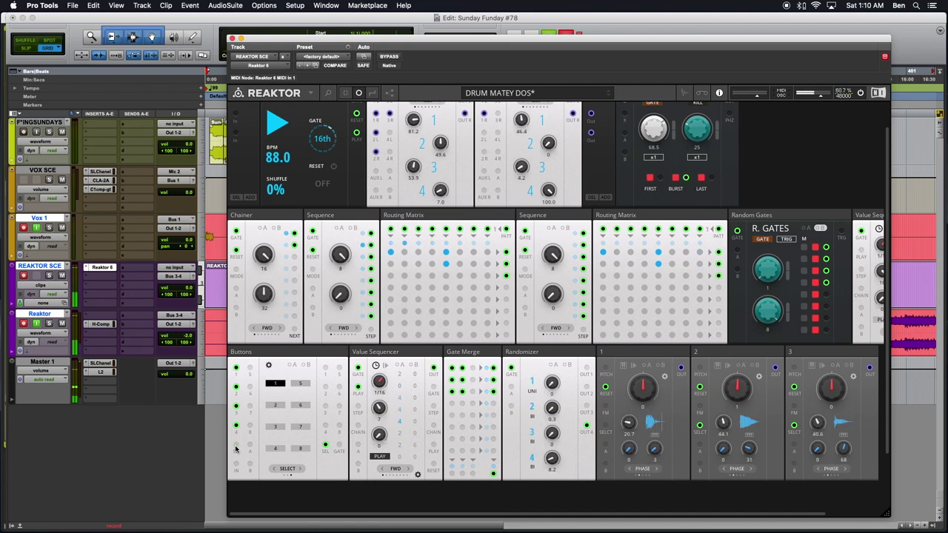
{"action": "left_click_drag", "start_coordinate": [826, 295], "coordinate": [249, 368]}
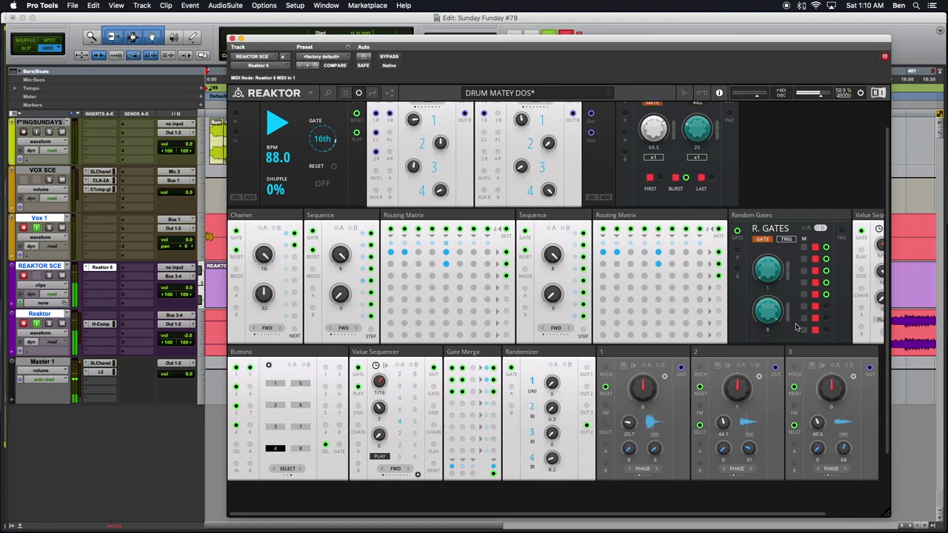
{"action": "left_click_drag", "start_coordinate": [825, 306], "coordinate": [791, 380]}
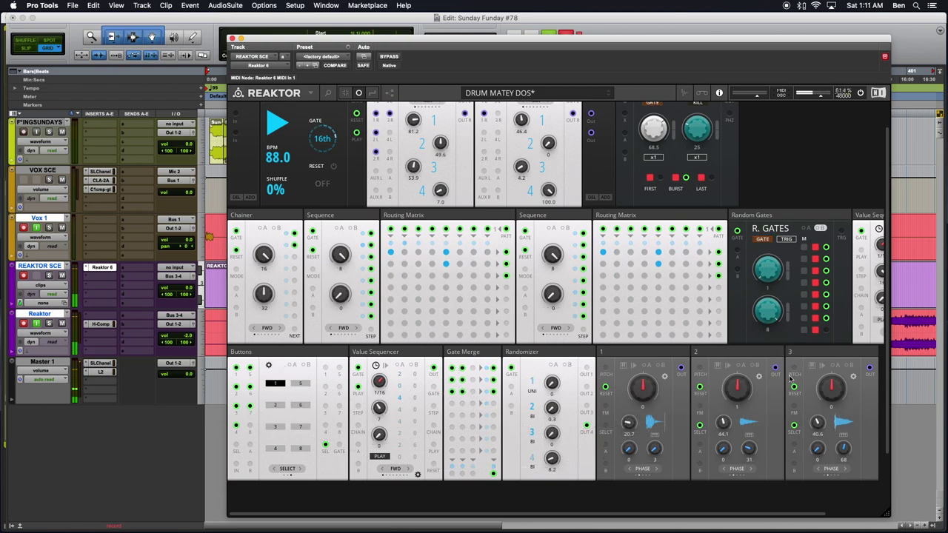
{"action": "left_click_drag", "start_coordinate": [825, 329], "coordinate": [247, 430]}
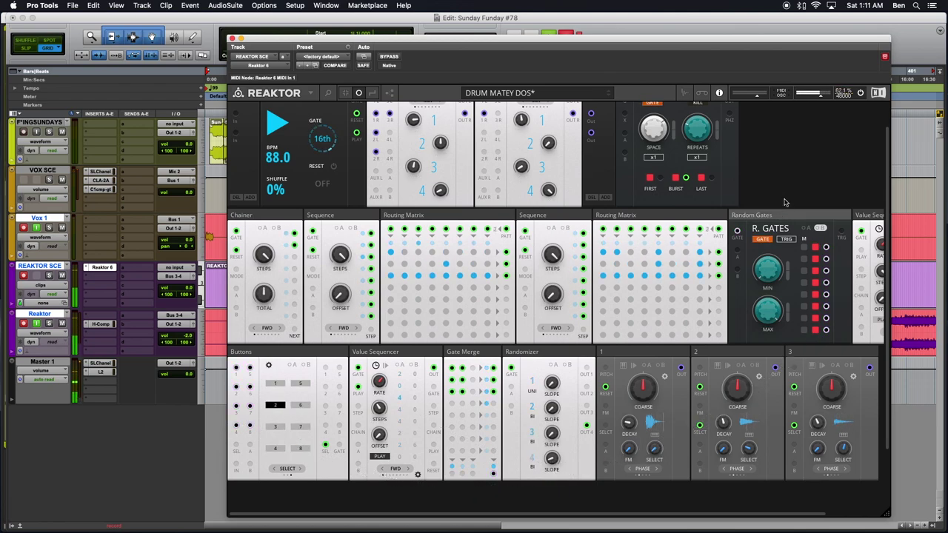
{"action": "left_click_drag", "start_coordinate": [785, 216], "coordinate": [268, 352]}
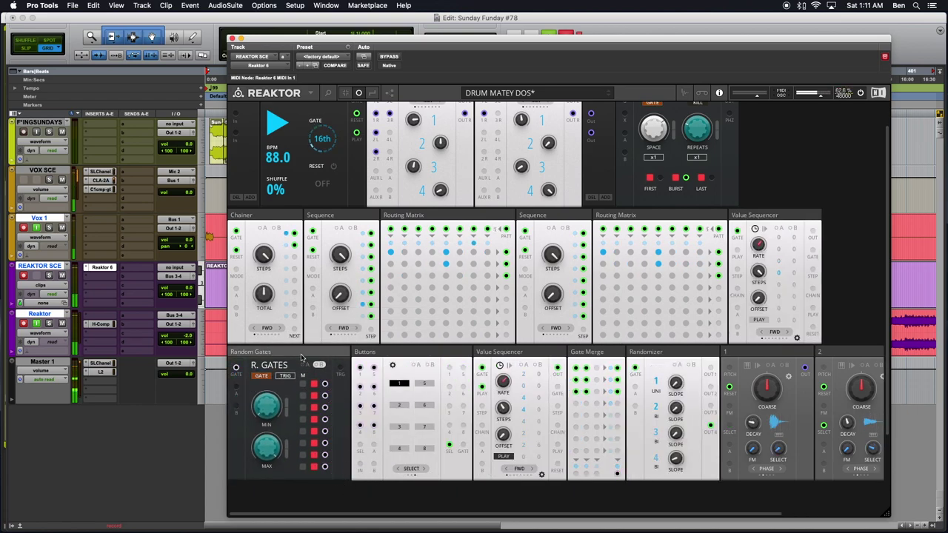
{"action": "mouse_move", "coordinate": [319, 358]}
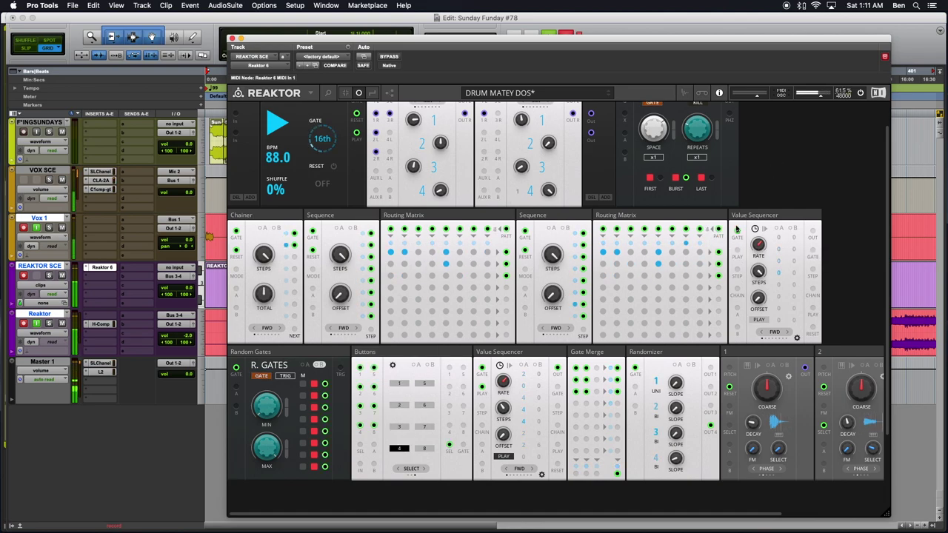
Step: Examine the whole patch, from the Burst Generator and both Value Sequencers to the Gate Merge, Randomizer and drum voices
{"action": "scroll", "coordinate": [383, 196], "scroll_direction": "up", "scroll_amount": 2}
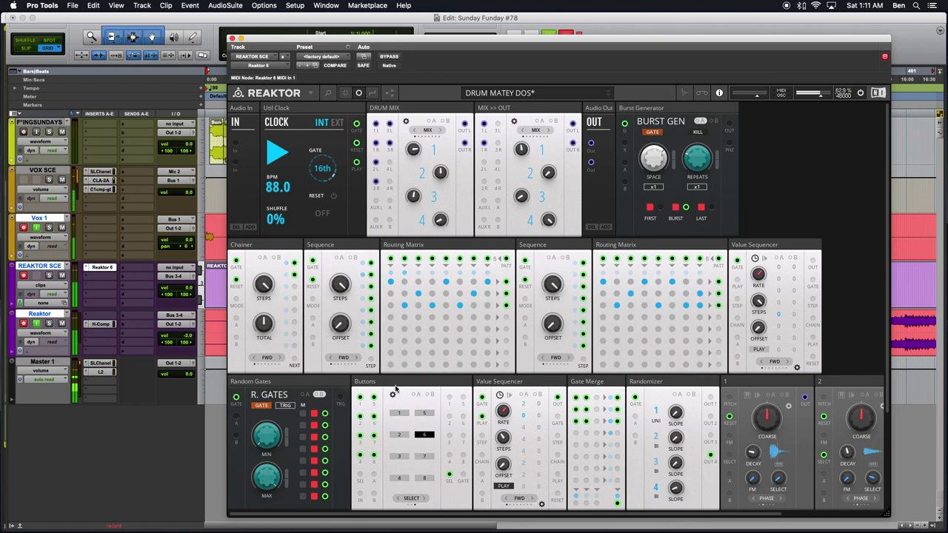
{"action": "scroll", "coordinate": [647, 448], "scroll_direction": "right", "scroll_amount": 3}
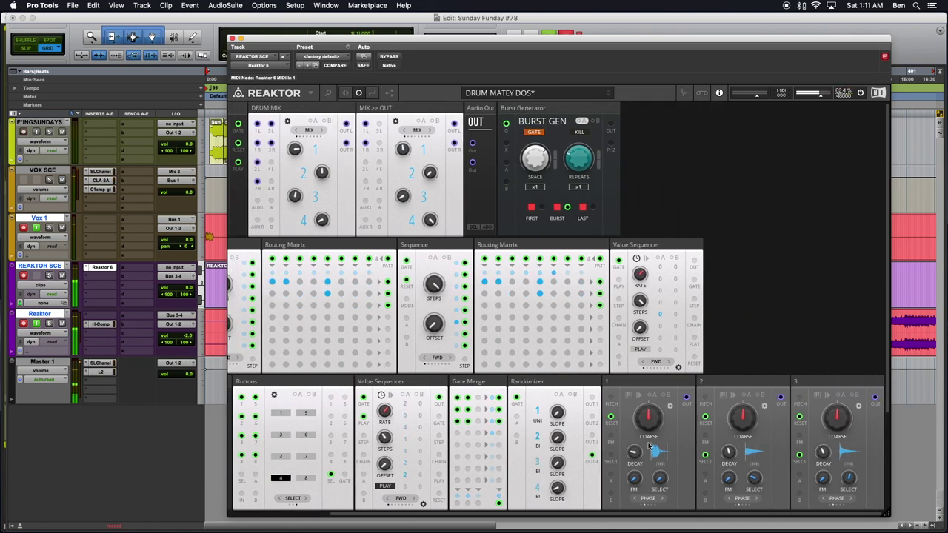
{"action": "scroll", "coordinate": [648, 448], "scroll_direction": "left", "scroll_amount": 3}
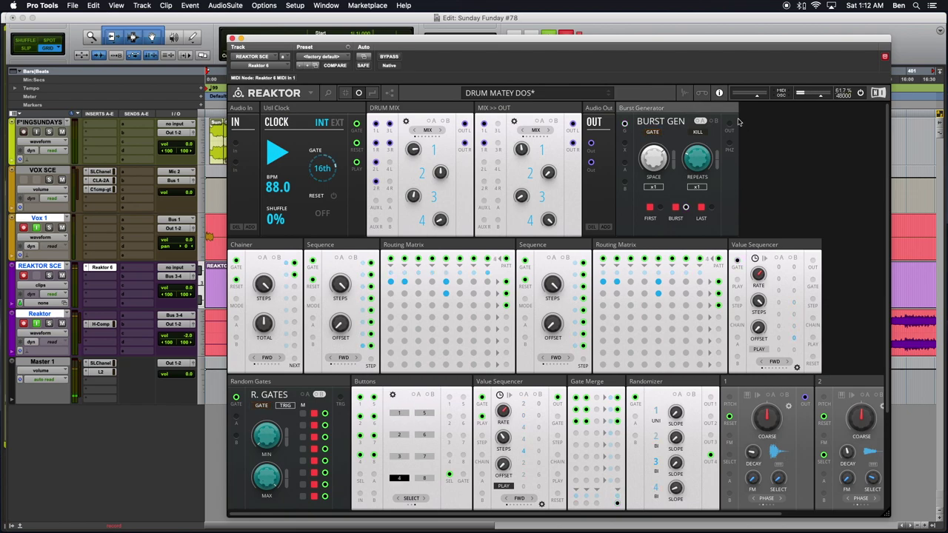
{"action": "scroll", "coordinate": [531, 417], "scroll_direction": "down", "scroll_amount": 2}
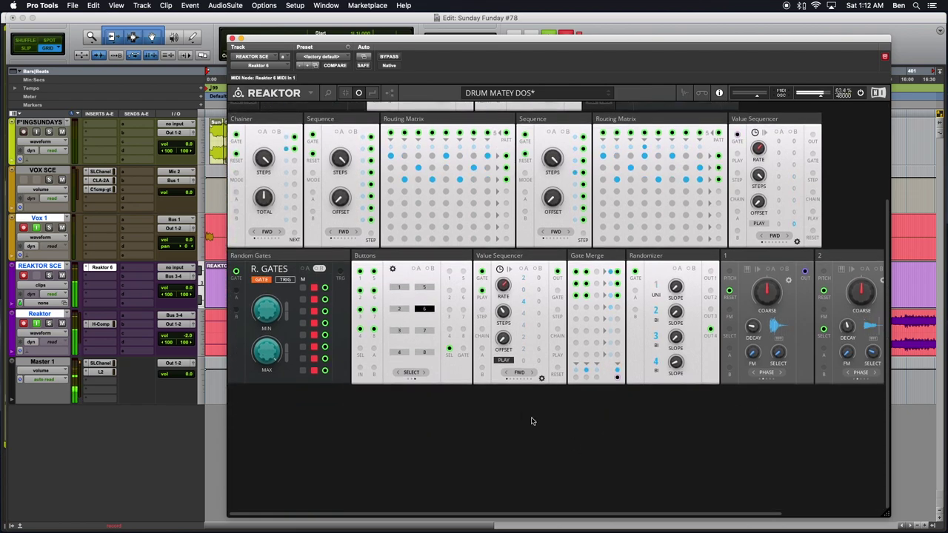
{"action": "scroll", "coordinate": [562, 438], "scroll_direction": "up", "scroll_amount": 2}
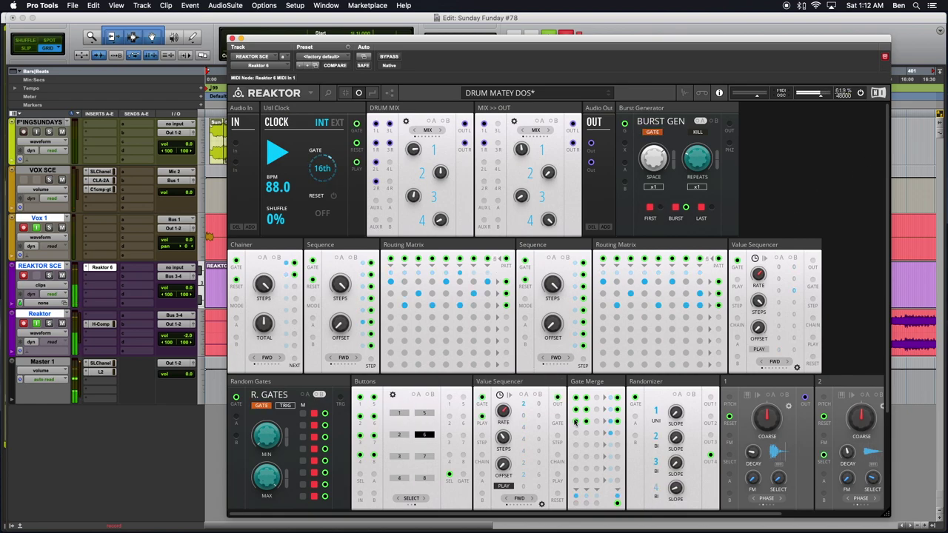
{"action": "scroll", "coordinate": [551, 413], "scroll_direction": "down", "scroll_amount": 3}
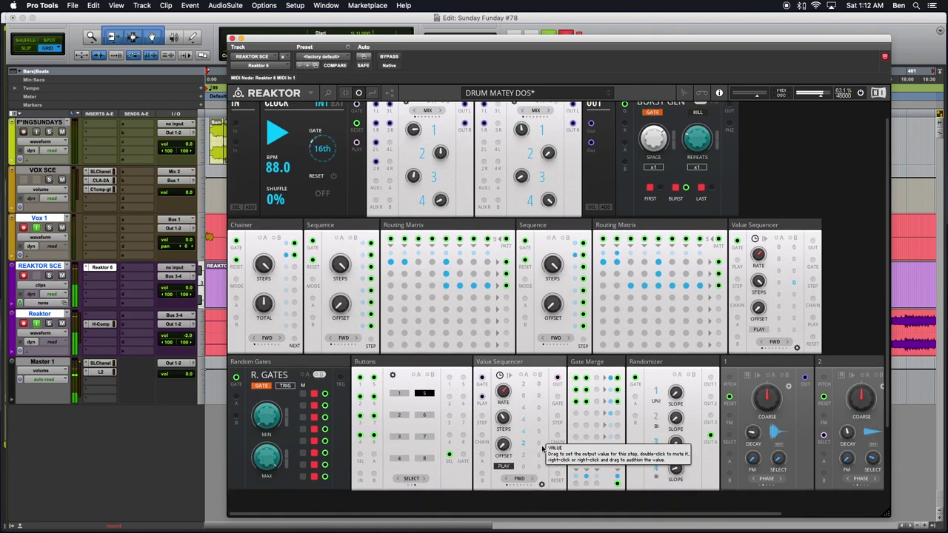
{"action": "scroll", "coordinate": [548, 449], "scroll_direction": "right", "scroll_amount": 3}
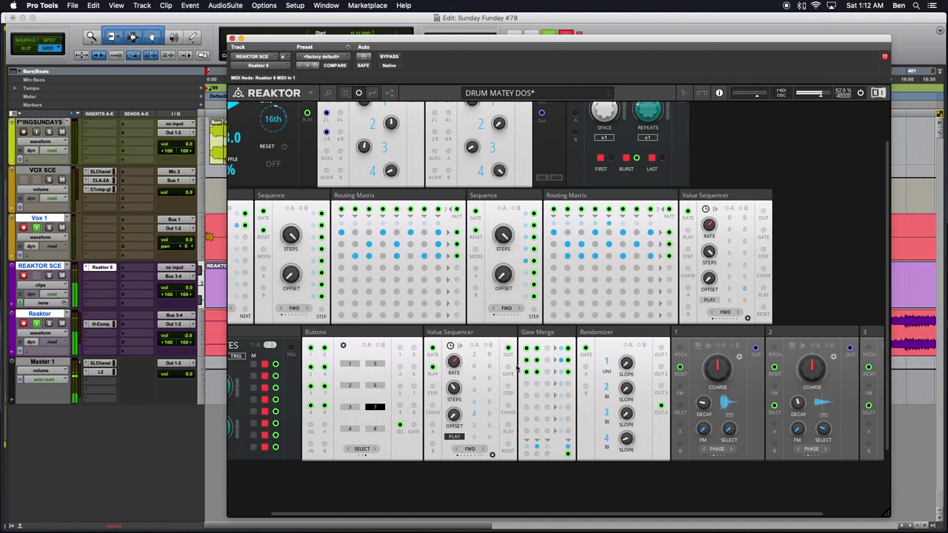
{"action": "scroll", "coordinate": [511, 363], "scroll_direction": "down", "scroll_amount": 1}
{"action": "scroll", "coordinate": [511, 363], "scroll_direction": "right", "scroll_amount": 3}
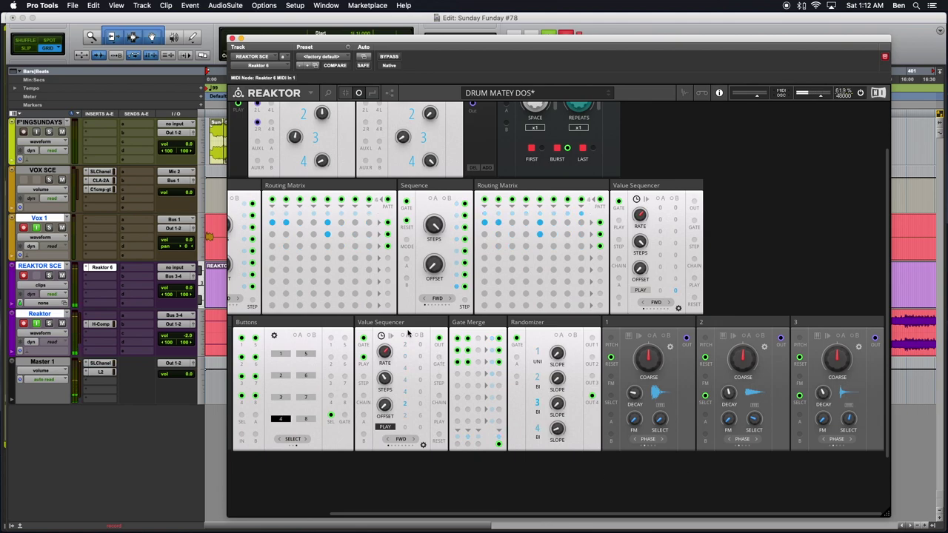
Step: Rename the Value Sequencer beside Buttons as SNARE SELECT and drum blocks 1, 2 and 3 as KICK, SNARE and EFX
{"action": "mouse_move", "coordinate": [401, 324]}
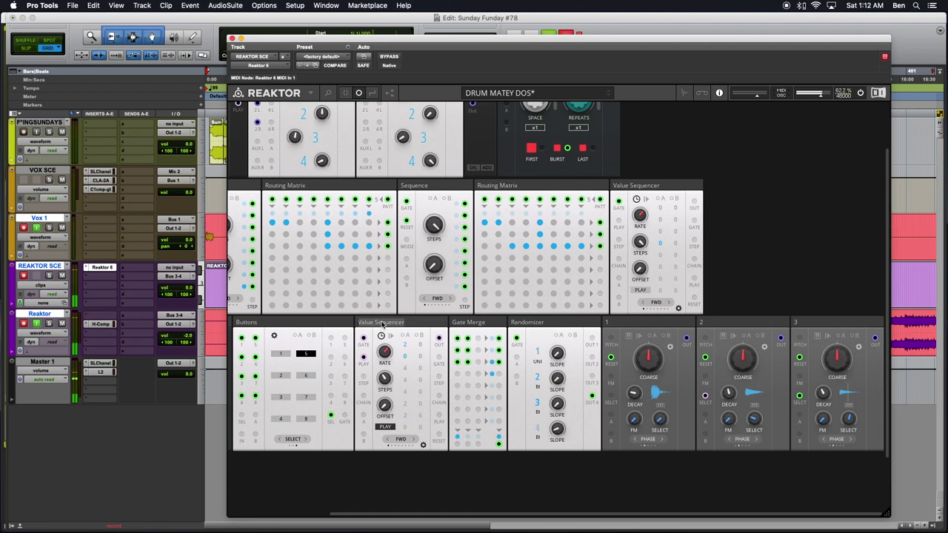
{"action": "type", "text": "SNARE SELECT"}
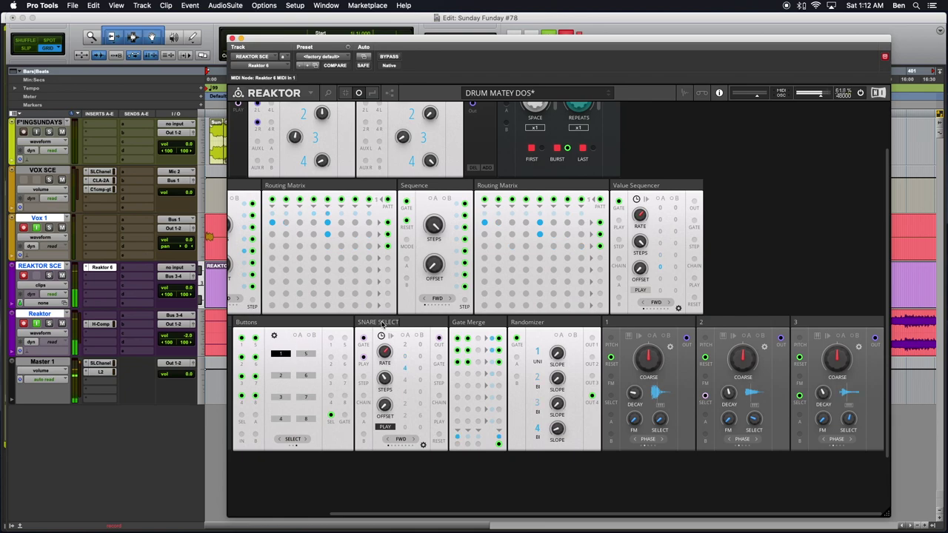
{"action": "key", "text": "Return"}
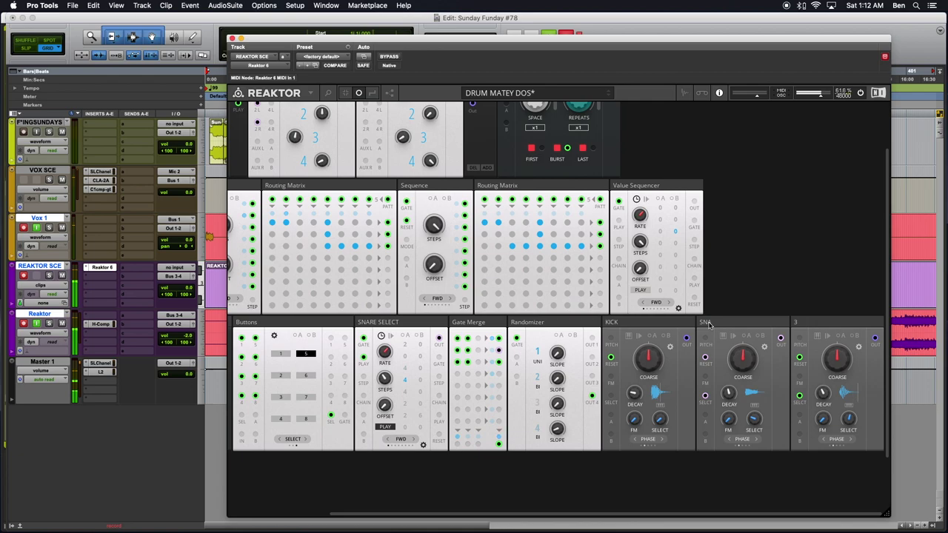
{"action": "double_click", "coordinate": [798, 322]}
{"action": "type", "text": "EFX"}
{"action": "key", "text": "Return"}
Step: Place SNARE SELECT after Gate Merge, and move Random Gates and Buttons to the top row between MIX >> OUT and Audio Out
{"action": "left_click_drag", "start_coordinate": [361, 325], "coordinate": [483, 337]}
{"action": "scroll", "coordinate": [485, 482], "scroll_direction": "left", "scroll_amount": 3}
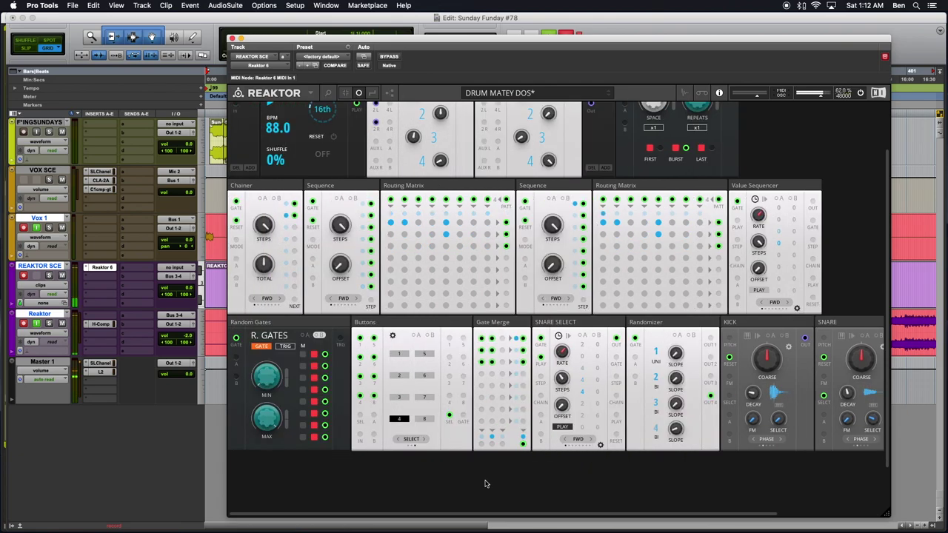
{"action": "scroll", "coordinate": [390, 466], "scroll_direction": "up", "scroll_amount": 2}
{"action": "scroll", "coordinate": [666, 222], "scroll_direction": "right", "scroll_amount": 3}
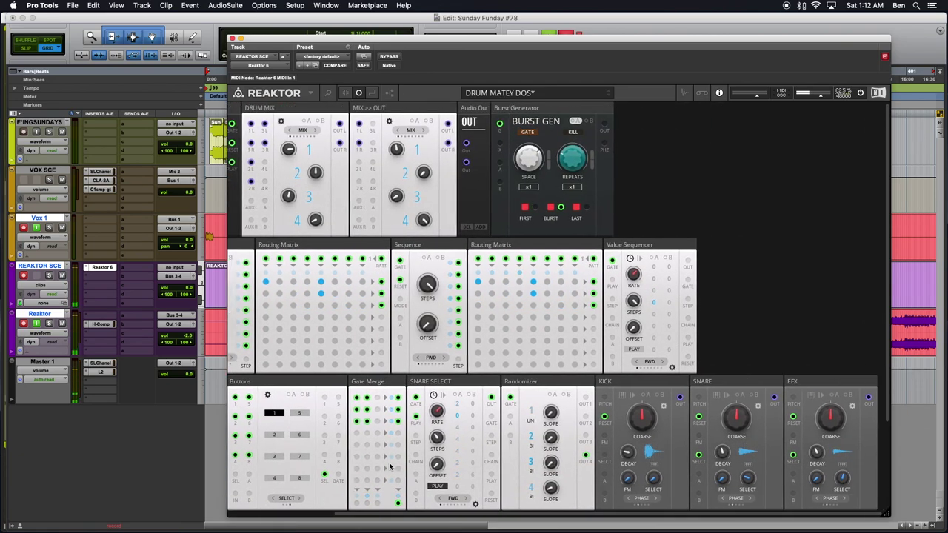
{"action": "scroll", "coordinate": [740, 162], "scroll_direction": "left", "scroll_amount": 3}
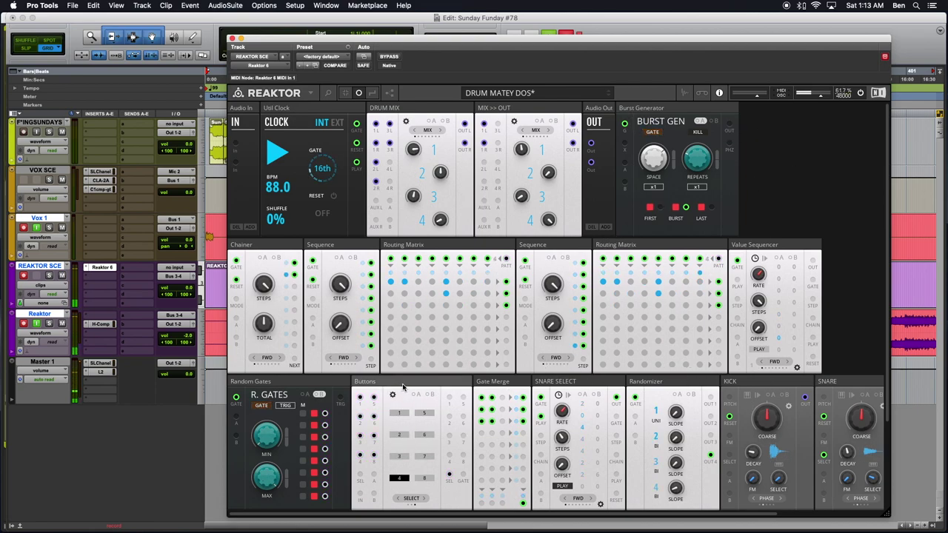
{"action": "left_click_drag", "start_coordinate": [355, 380], "coordinate": [692, 107]}
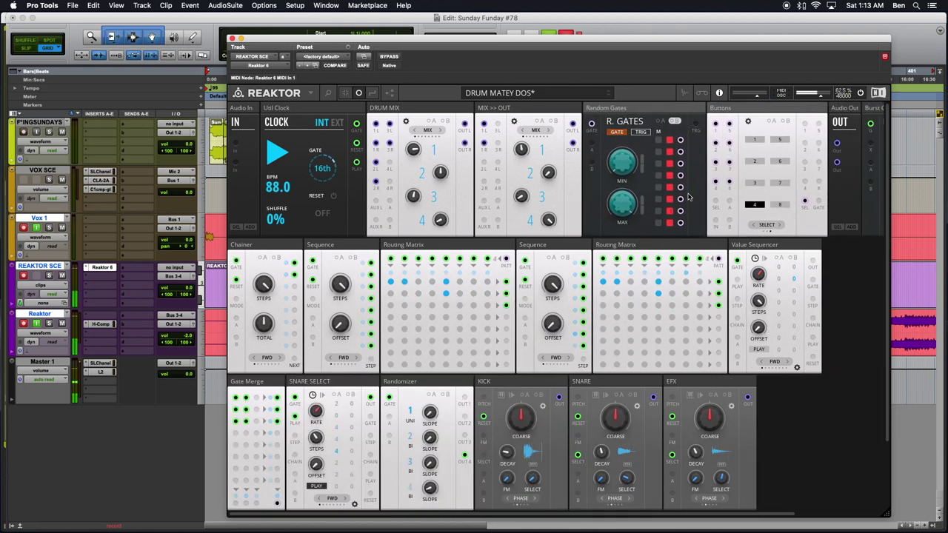
Step: Delete the Burst Generator block beside Audio Out
{"action": "scroll", "coordinate": [748, 108], "scroll_direction": "right", "scroll_amount": 3}
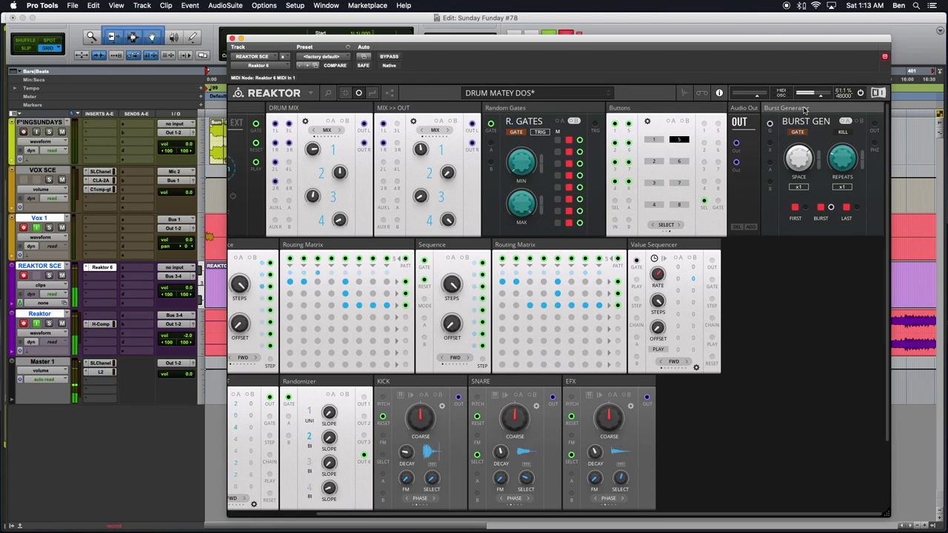
{"action": "key", "text": "Delete"}
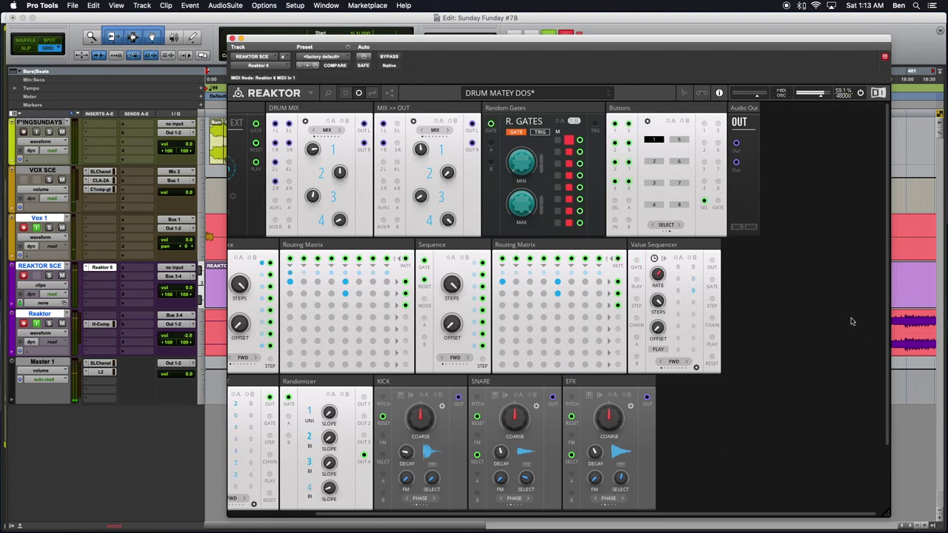
{"action": "scroll", "coordinate": [753, 385], "scroll_direction": "left", "scroll_amount": 3}
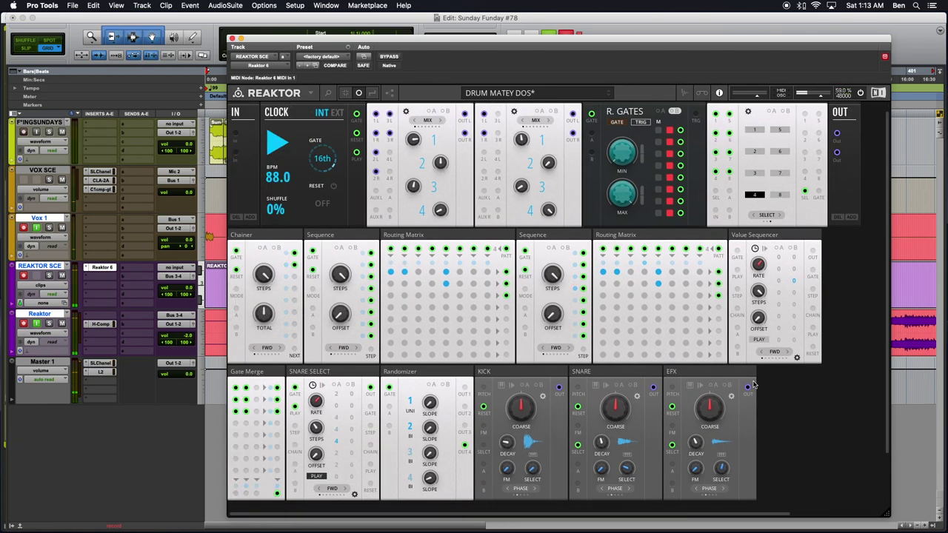
Step: Add the Util Macro Knobs block and place it between Random Gates and Buttons in the top row
{"action": "scroll", "coordinate": [753, 384], "scroll_direction": "down", "scroll_amount": 1}
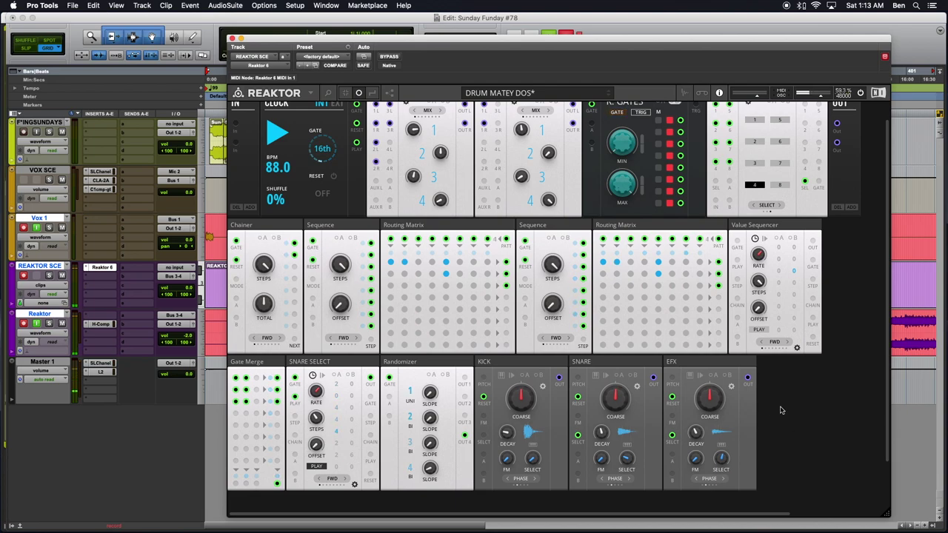
{"action": "scroll", "coordinate": [779, 412], "scroll_direction": "up", "scroll_amount": 1}
{"action": "scroll", "coordinate": [785, 414], "scroll_direction": "right", "scroll_amount": 1}
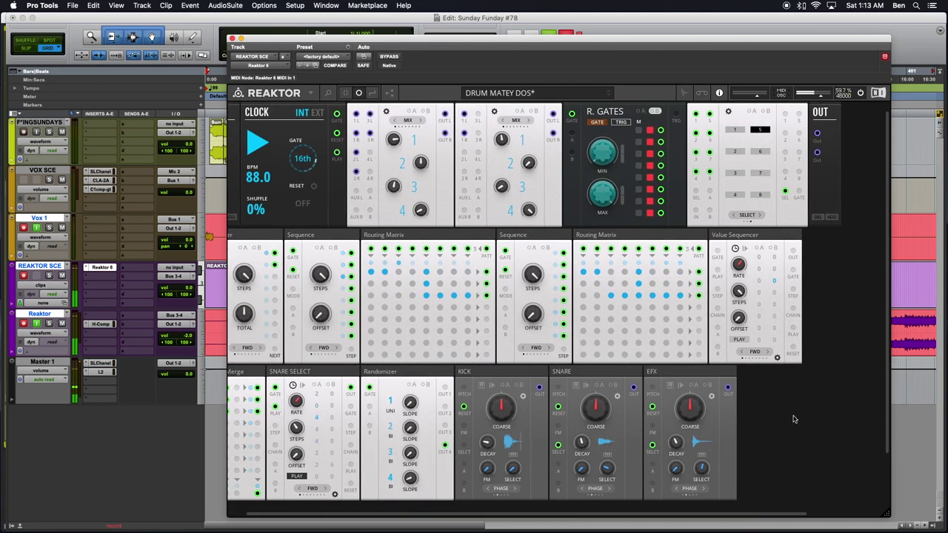
{"action": "scroll", "coordinate": [793, 419], "scroll_direction": "up", "scroll_amount": 1}
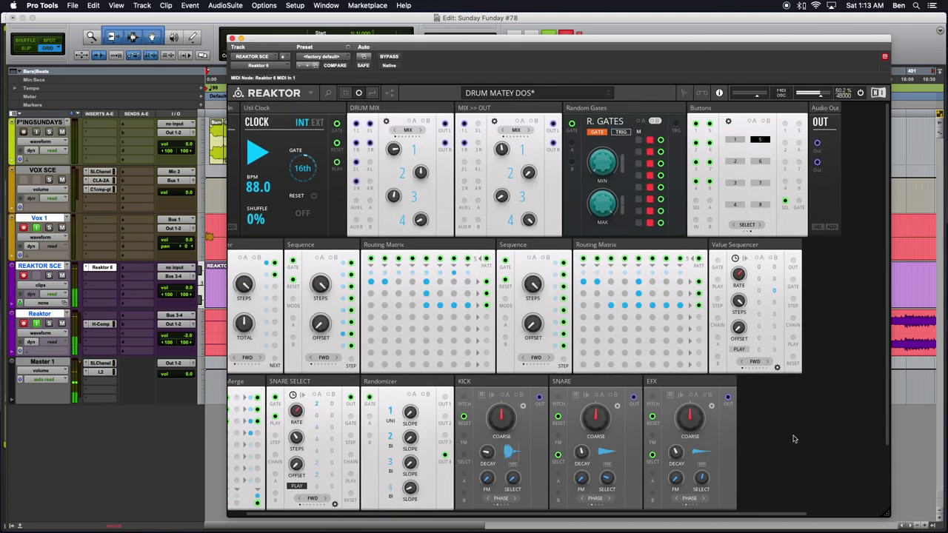
{"action": "double_click", "coordinate": [793, 439]}
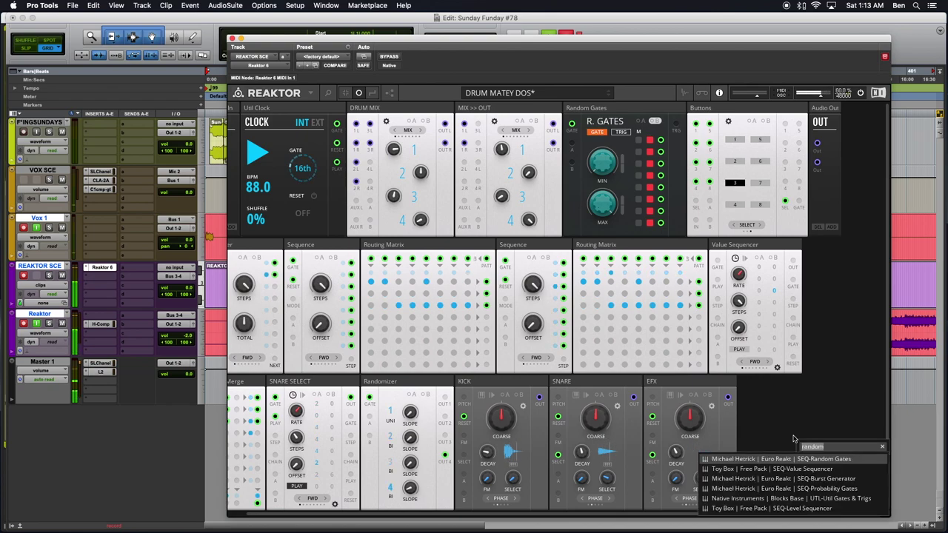
{"action": "type", "text": "Knob"}
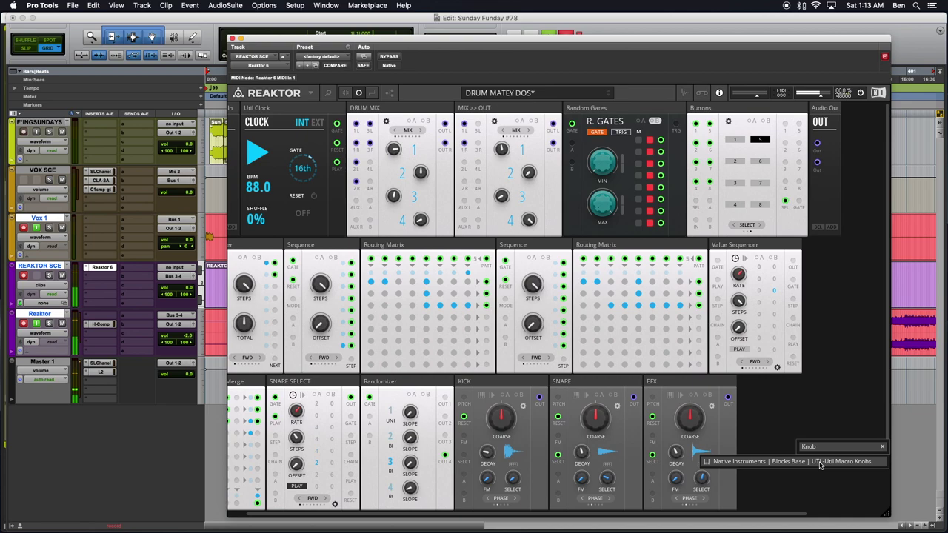
{"action": "left_click", "coordinate": [811, 461]}
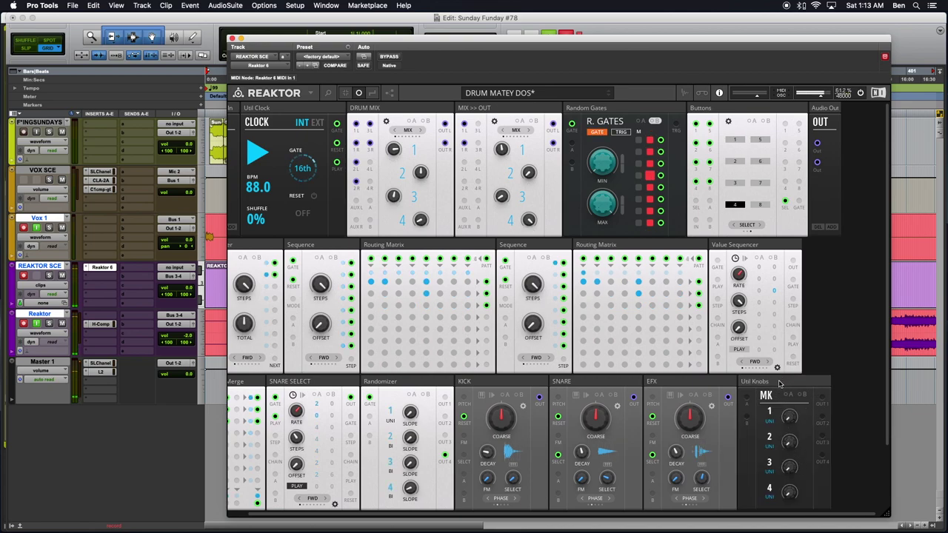
{"action": "mouse_move", "coordinate": [779, 383]}
{"action": "left_click_drag", "start_coordinate": [789, 382], "coordinate": [684, 124]}
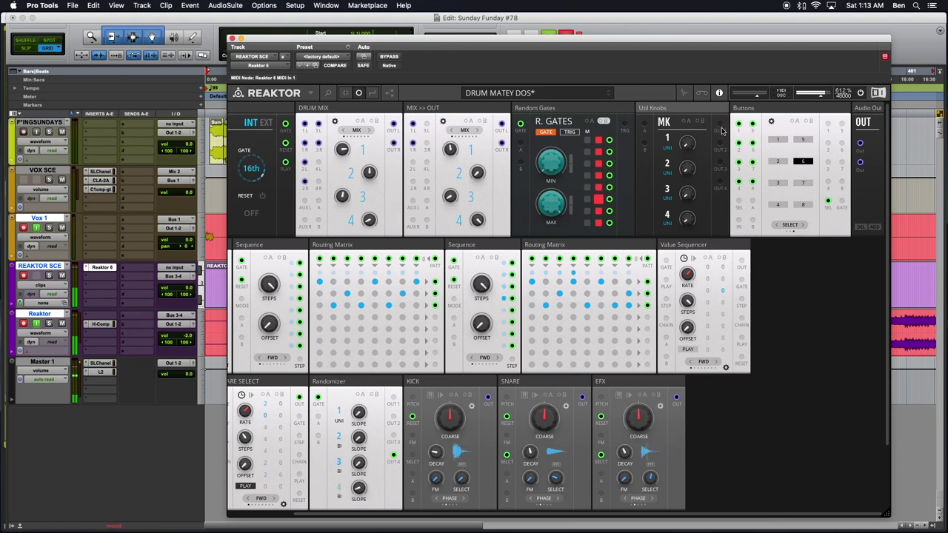
Step: Connect Out 1 of Util Knobs to the SEL input of Buttons and sweep macro knob 1 up and back down
{"action": "left_click_drag", "start_coordinate": [719, 124], "coordinate": [737, 191]}
{"action": "left_click_drag", "start_coordinate": [738, 202], "coordinate": [738, 202]}
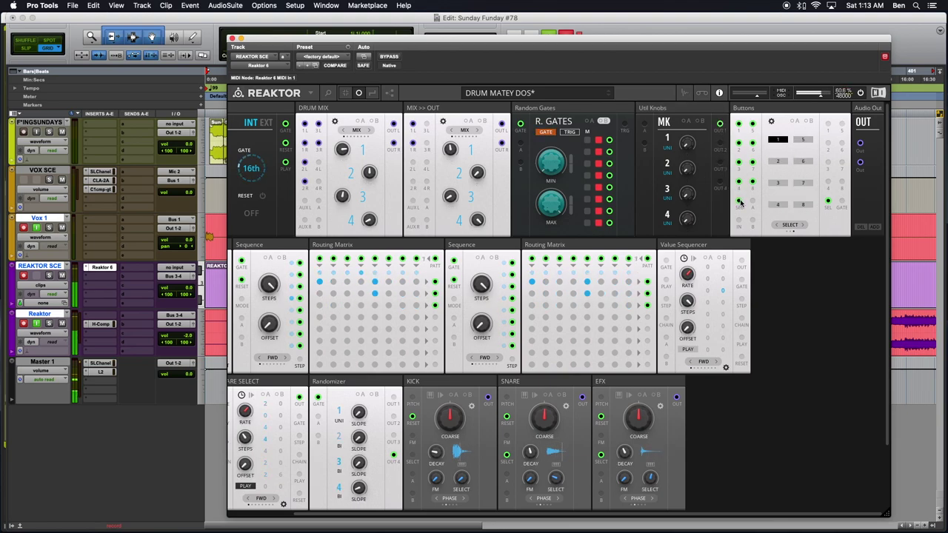
{"action": "left_click_drag", "start_coordinate": [686, 147], "coordinate": [686, 114]}
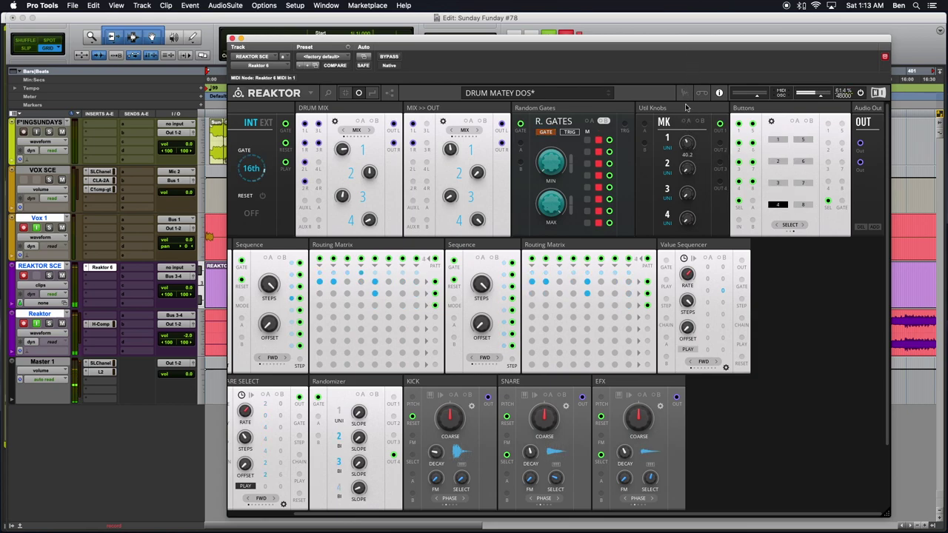
{"action": "left_click_drag", "start_coordinate": [687, 90], "coordinate": [685, 173]}
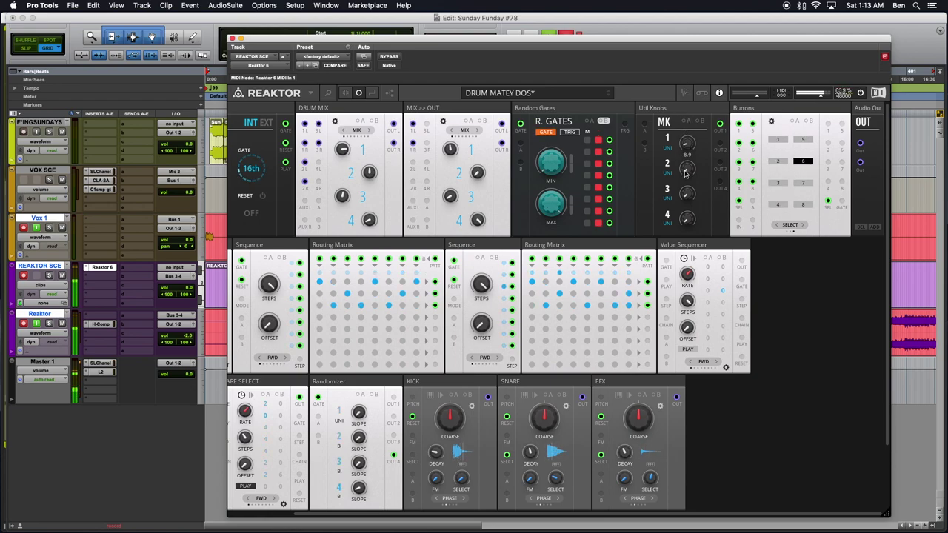
{"action": "left_click_drag", "start_coordinate": [693, 102], "coordinate": [687, 144]}
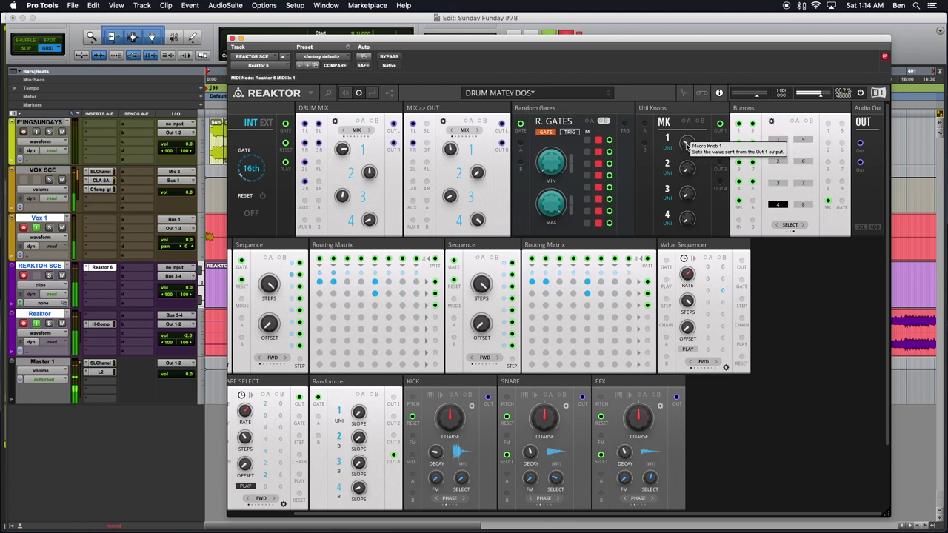
{"action": "left_click_drag", "start_coordinate": [691, 145], "coordinate": [691, 147]}
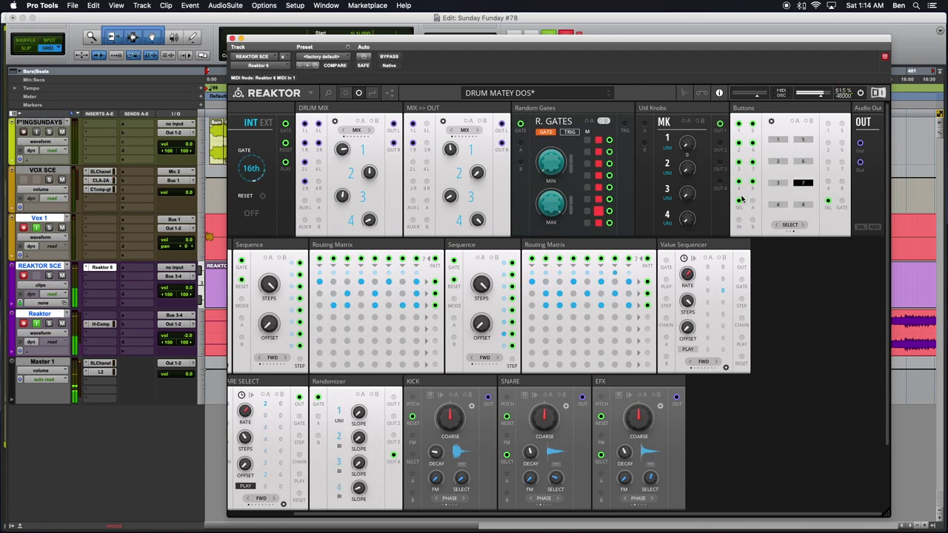
Step: Test button 1 of the Buttons block by hand and compare it with turning macro knob 1
{"action": "left_click", "coordinate": [779, 142]}
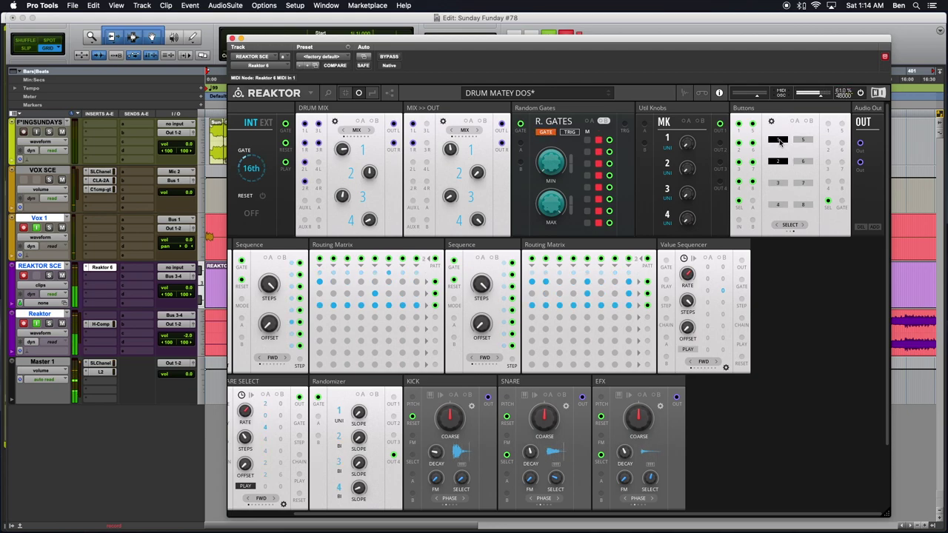
{"action": "left_click", "coordinate": [778, 142]}
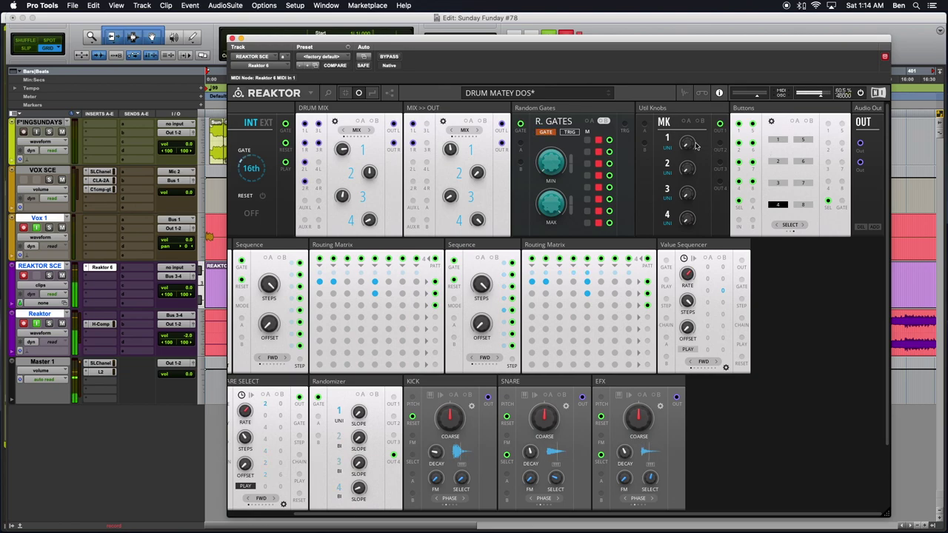
{"action": "left_click_drag", "start_coordinate": [687, 146], "coordinate": [678, 215]}
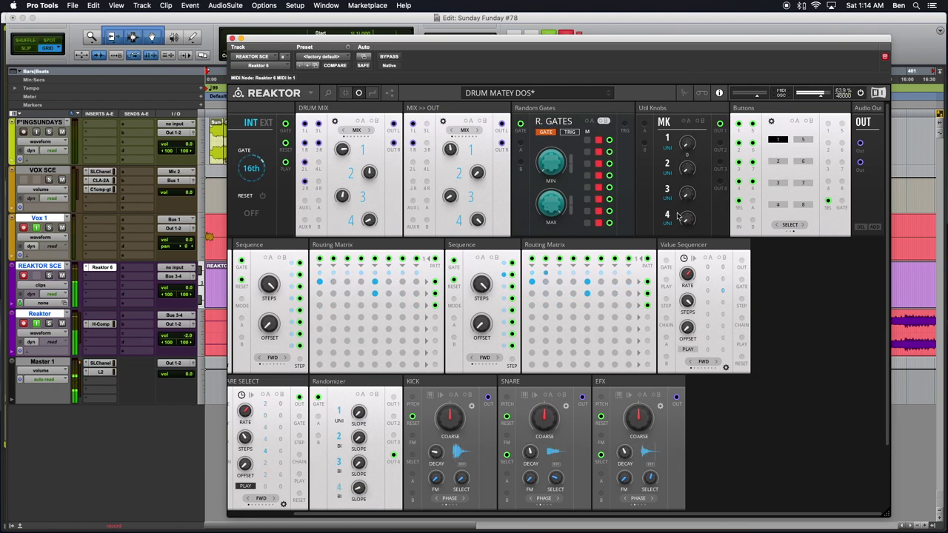
{"action": "double_click", "coordinate": [753, 456]}
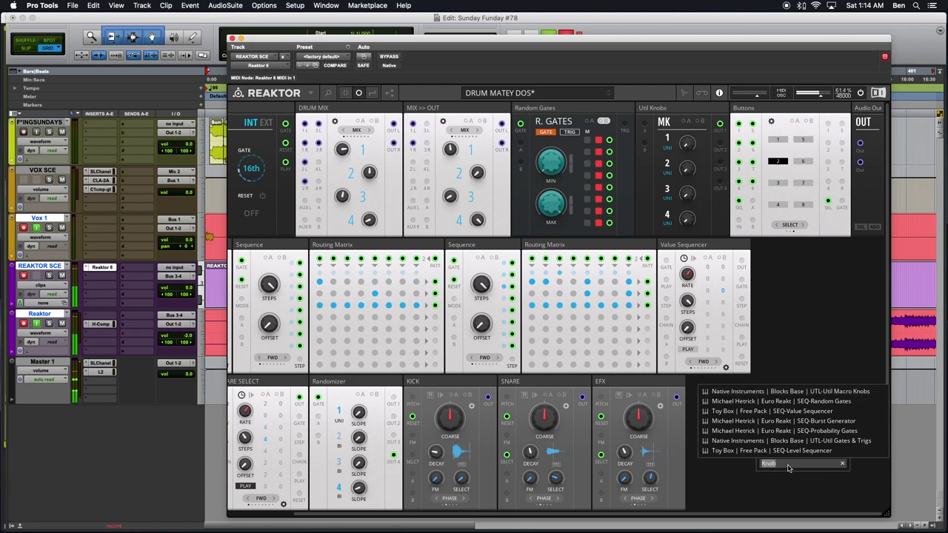
{"action": "left_click", "coordinate": [777, 502]}
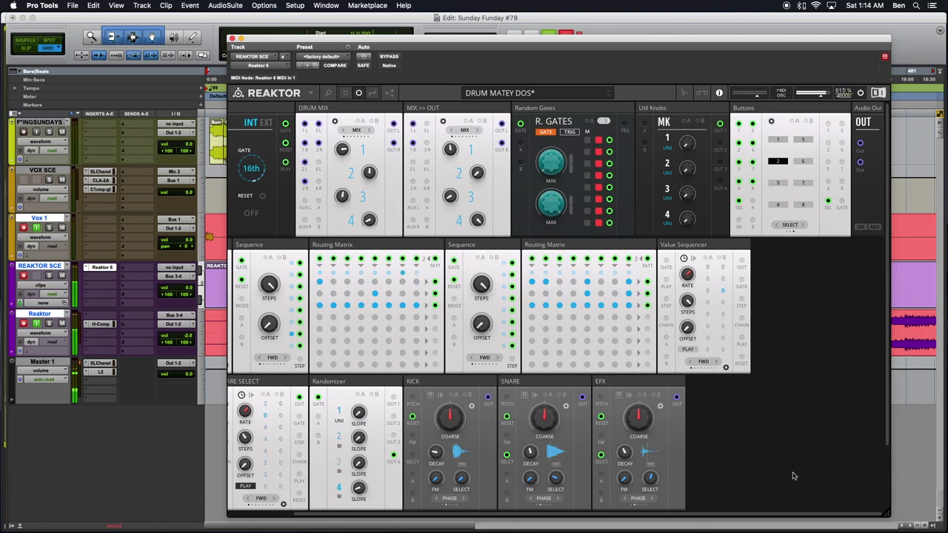
{"action": "scroll", "coordinate": [792, 476], "scroll_direction": "left", "scroll_amount": 3}
{"action": "scroll", "coordinate": [792, 475], "scroll_direction": "right", "scroll_amount": 3}
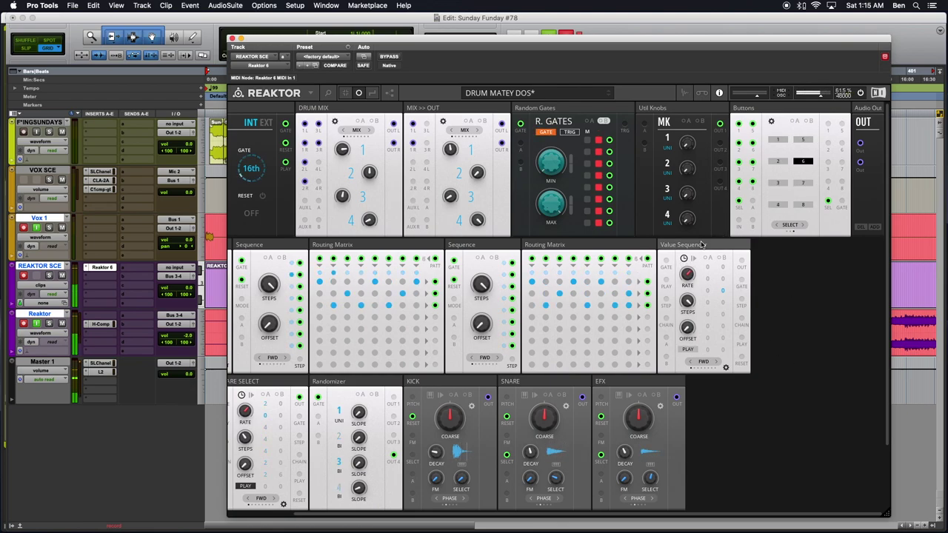
Step: Delete the unused Value Sequencer block beside the second Routing Matrix
{"action": "key", "text": "Delete"}
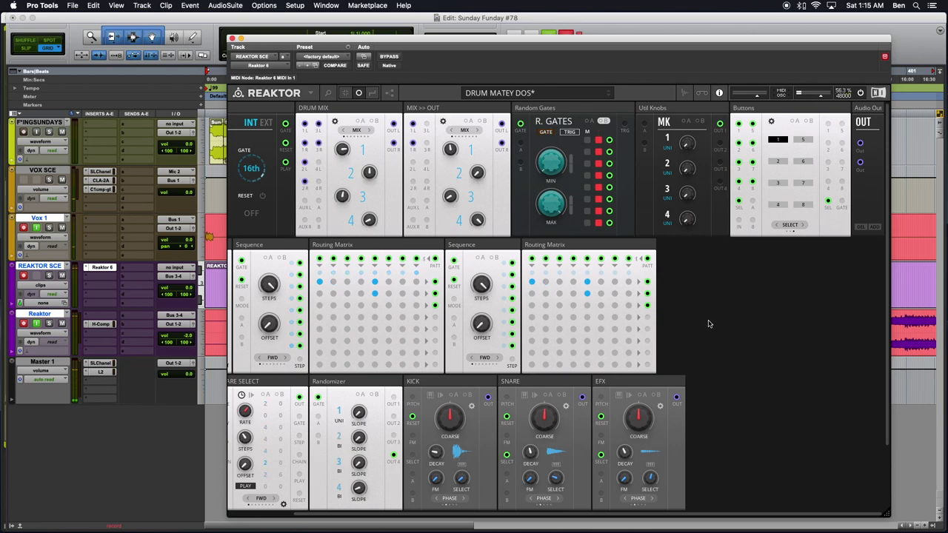
{"action": "key", "text": "super+z"}
{"action": "key", "text": "super+z"}
{"action": "key", "text": "super+y"}
{"action": "key", "text": "super+y"}
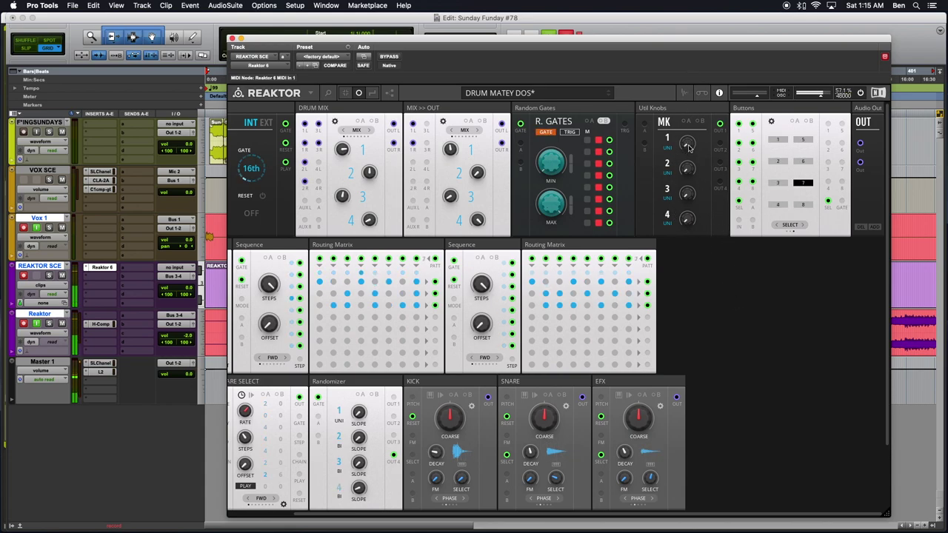
{"action": "key", "text": "super+z"}
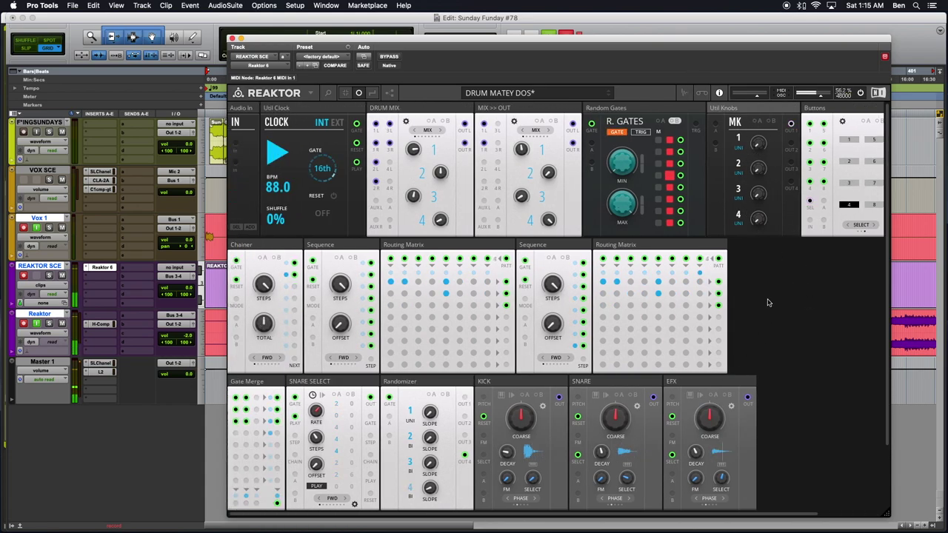
Step: Move the Buttons block to the middle row between the first Routing Matrix and the second Sequence
{"action": "scroll", "coordinate": [743, 287], "scroll_direction": "right", "scroll_amount": 5}
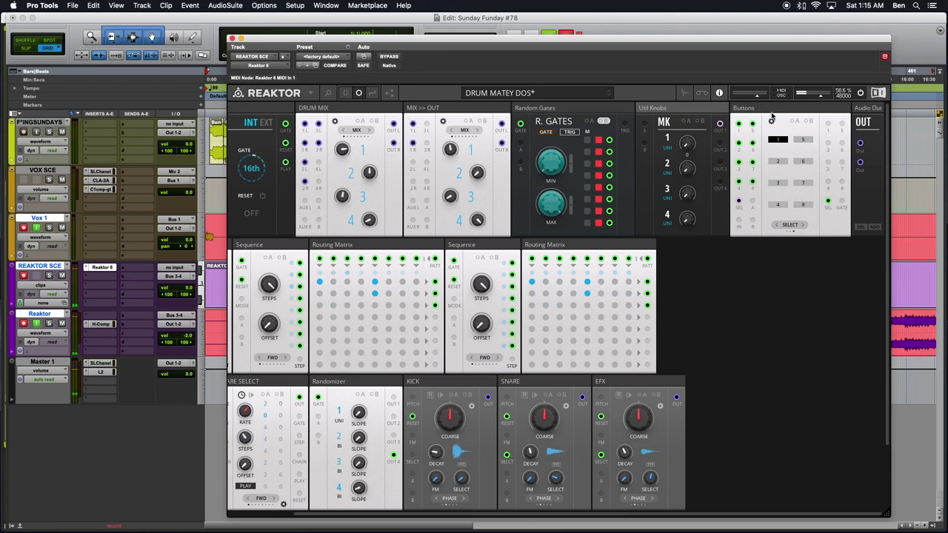
{"action": "left_click_drag", "start_coordinate": [782, 109], "coordinate": [696, 256]}
{"action": "scroll", "coordinate": [696, 256], "scroll_direction": "left", "scroll_amount": 5}
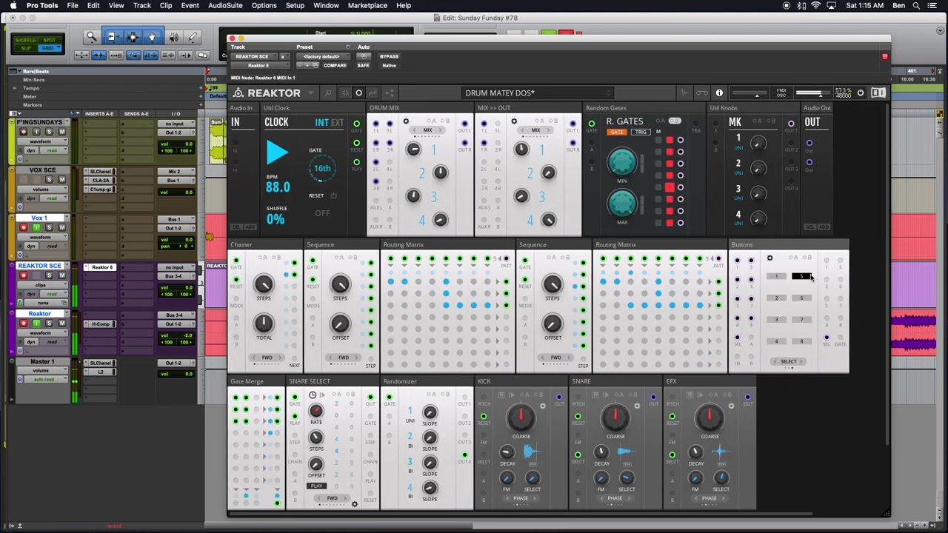
{"action": "left_click_drag", "start_coordinate": [784, 246], "coordinate": [570, 248]}
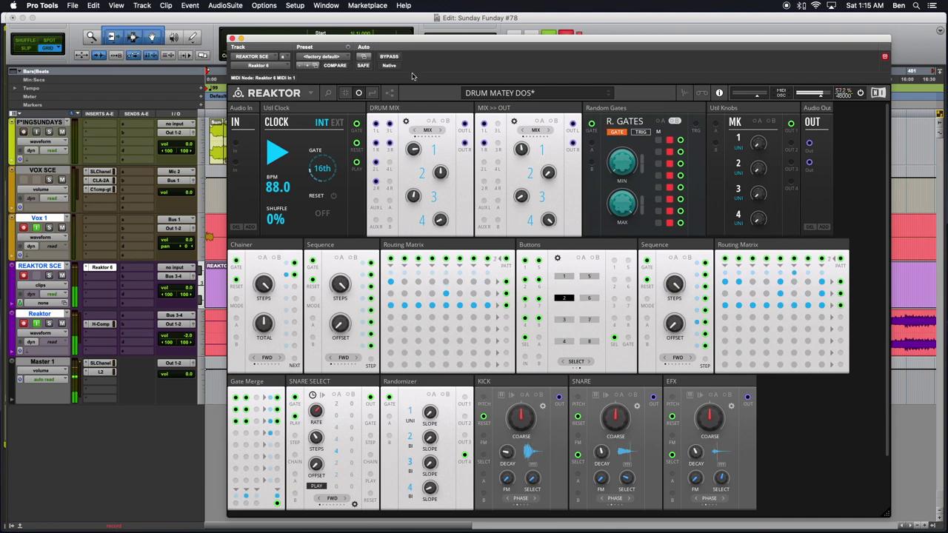
Step: Show the patch cables and save the rack under the new name GLITCH BUTTON in My Racks
{"action": "left_click", "coordinate": [372, 93]}
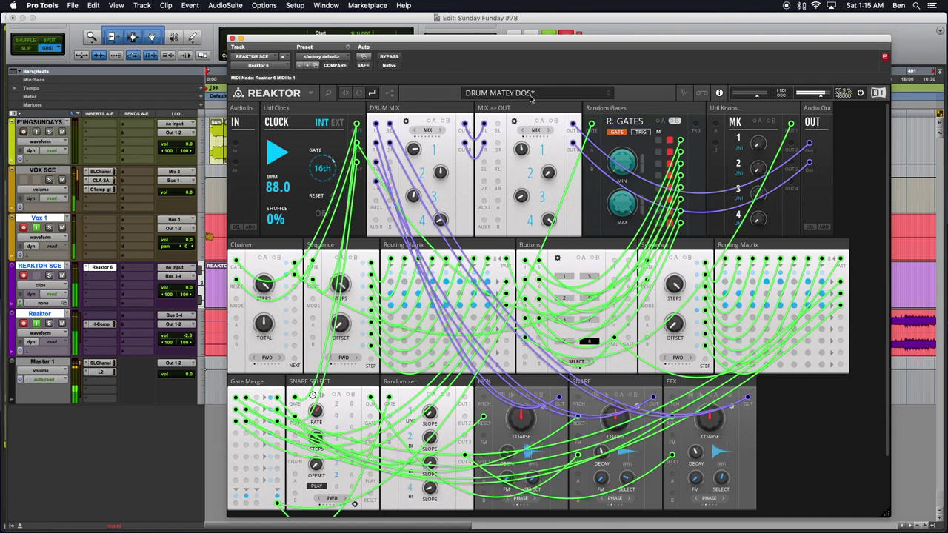
{"action": "left_click_drag", "start_coordinate": [438, 41], "coordinate": [423, 40]}
{"action": "left_click", "coordinate": [294, 93]}
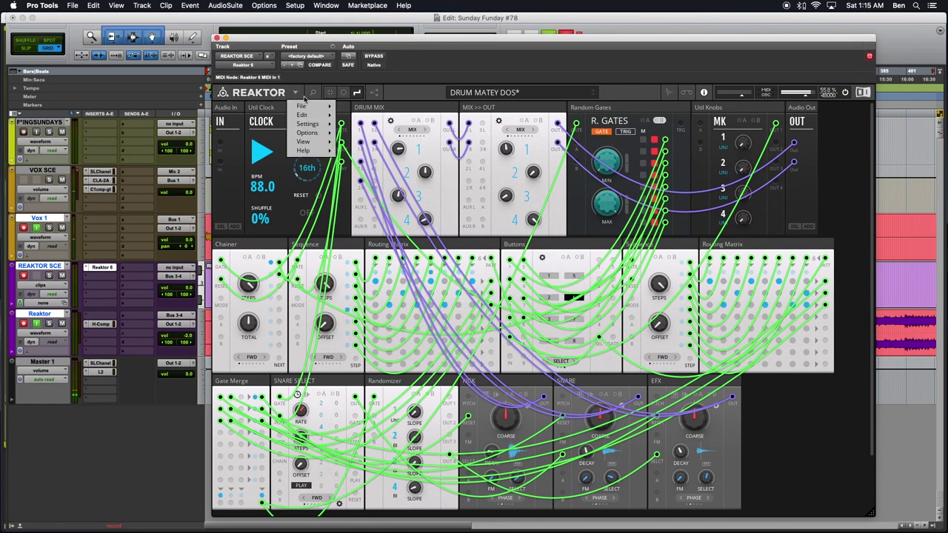
{"action": "mouse_move", "coordinate": [318, 106]}
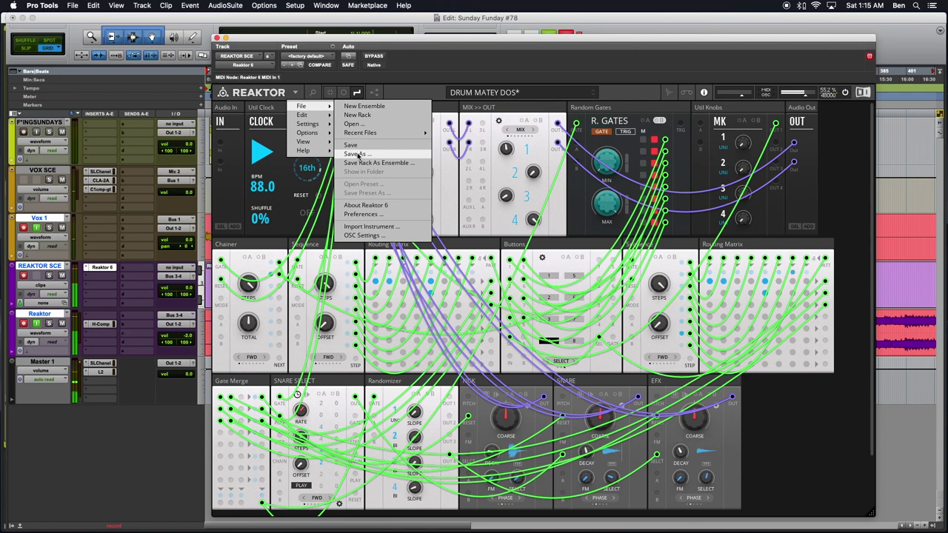
{"action": "left_click", "coordinate": [380, 154]}
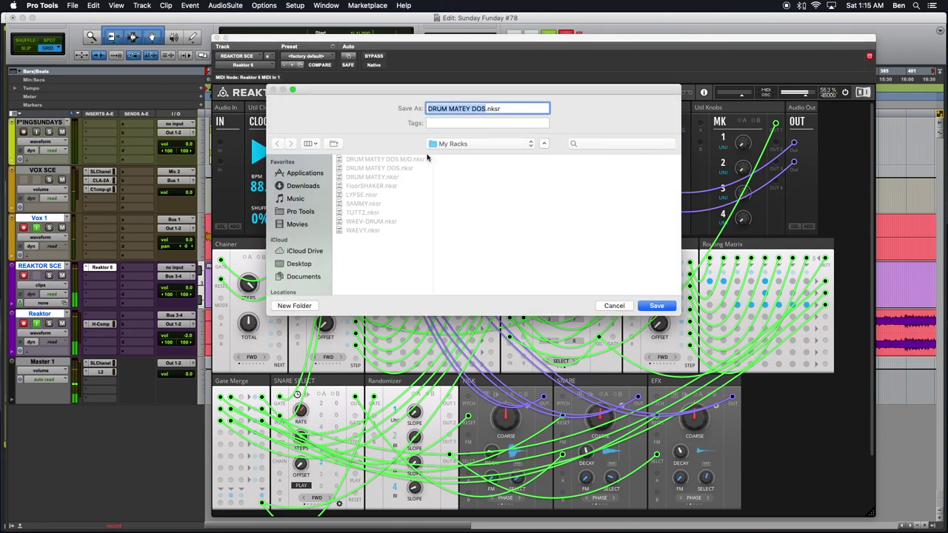
{"action": "left_click", "coordinate": [485, 109]}
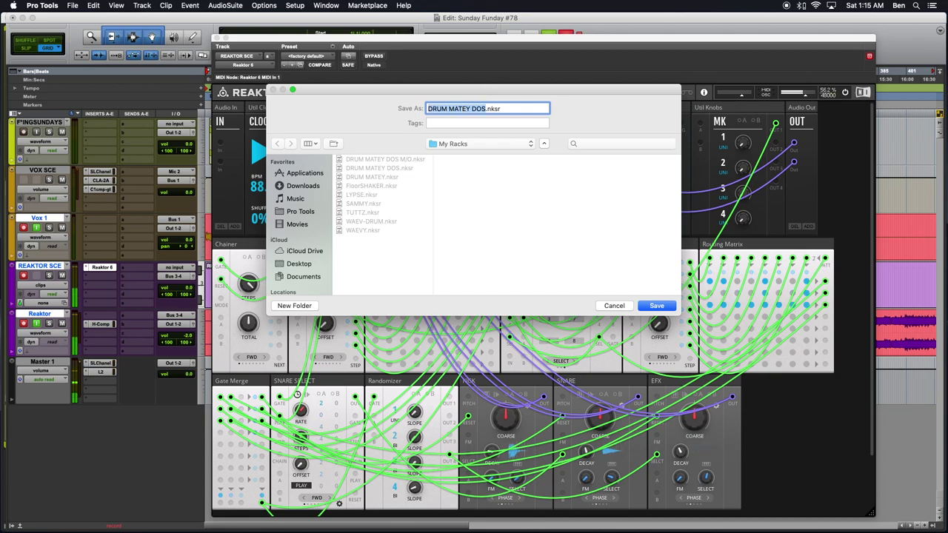
{"action": "type", "text": "G"}
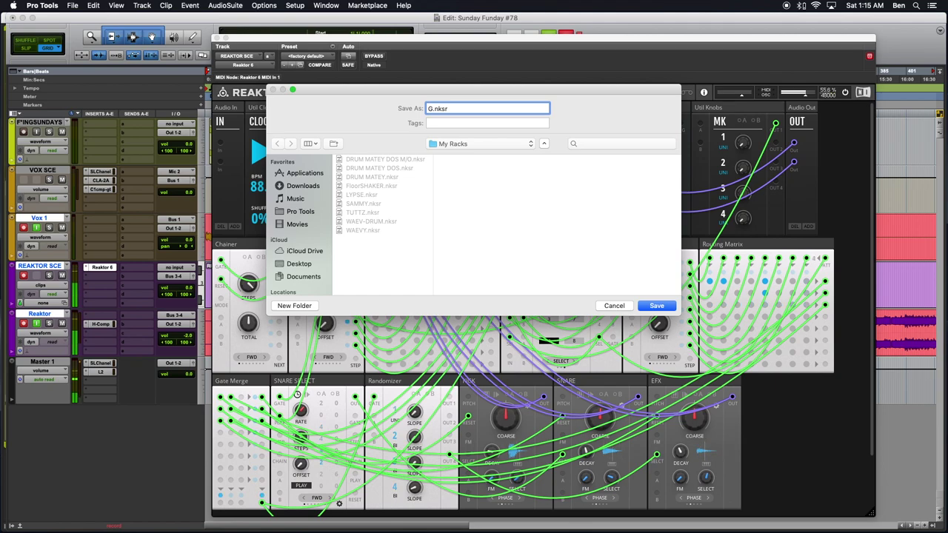
{"action": "type", "text": "LITCH BUTTON"}
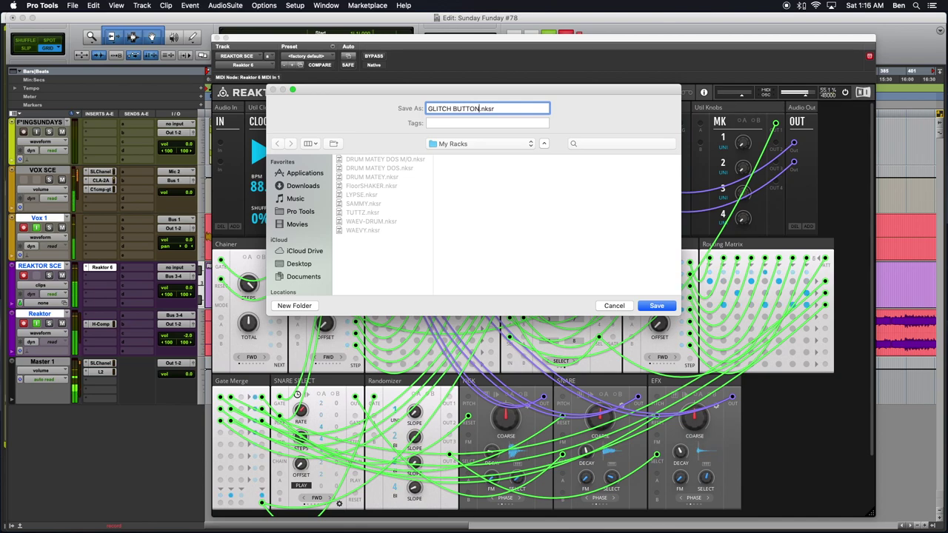
{"action": "key", "text": "Return"}
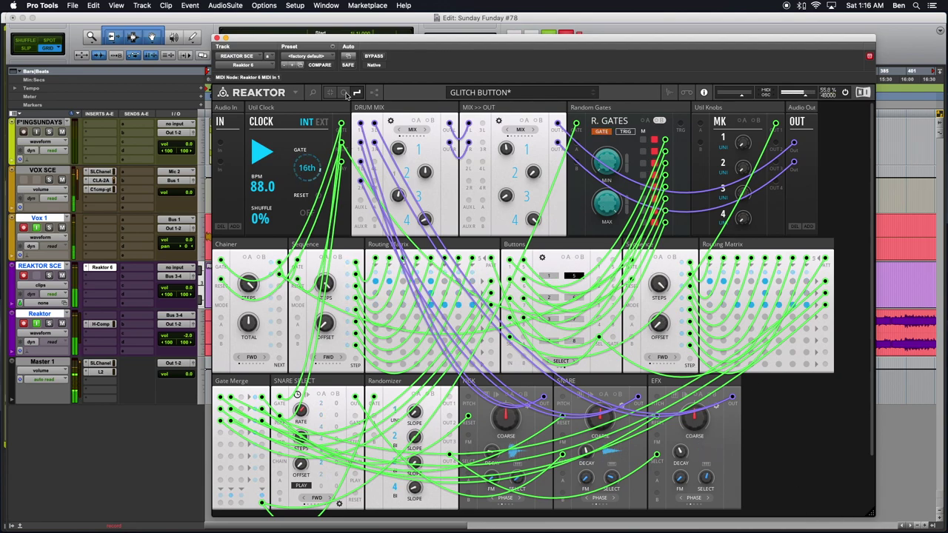
Step: Hide the patch cables and turn macro knob 1 of Util Knobs up and back to 0
{"action": "key", "text": "ctrl+h"}
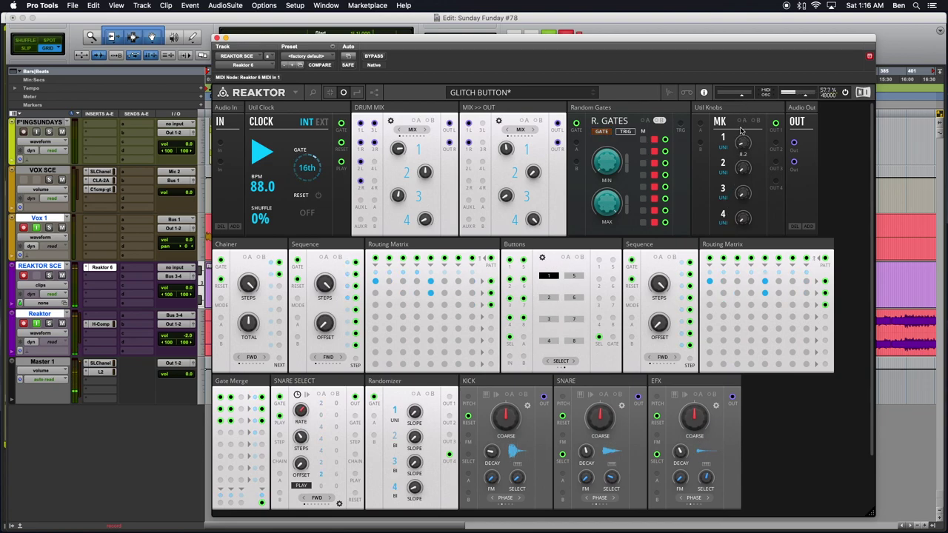
{"action": "left_click_drag", "start_coordinate": [743, 157], "coordinate": [746, 120]}
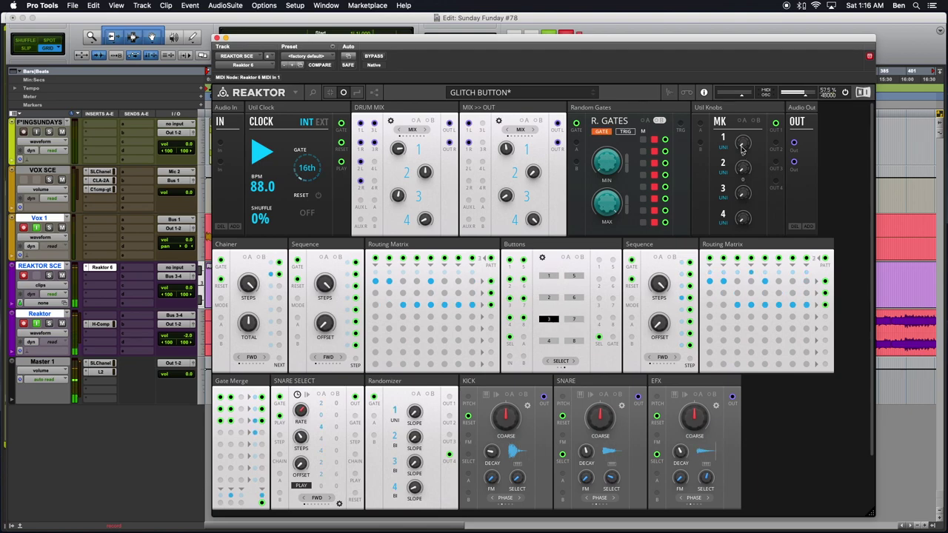
{"action": "left_click_drag", "start_coordinate": [742, 140], "coordinate": [734, 201]}
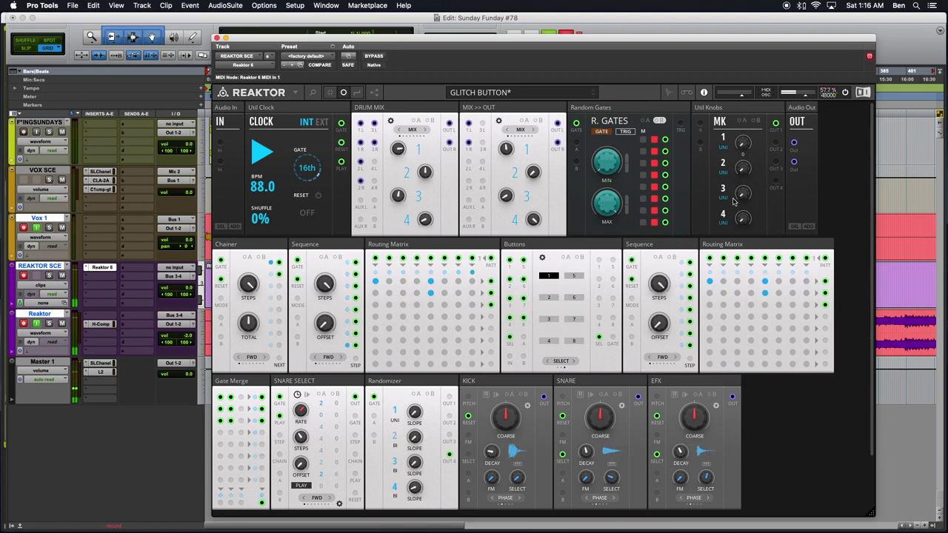
Step: Audition the random pattern switching by repeatedly turning macro knob 1 of Util Knobs up and back to 0
{"action": "left_click_drag", "start_coordinate": [742, 130], "coordinate": [750, 96]}
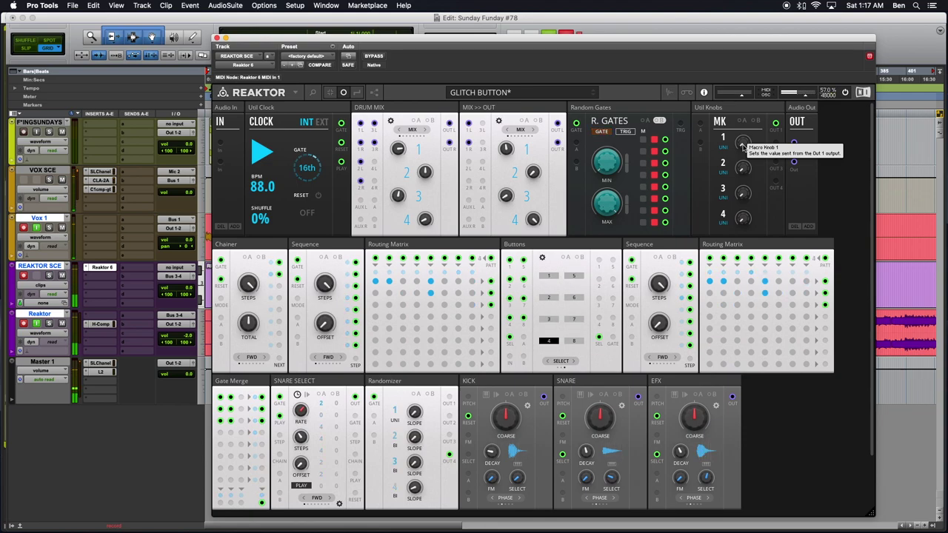
{"action": "left_click_drag", "start_coordinate": [743, 146], "coordinate": [741, 123]}
{"action": "left_click_drag", "start_coordinate": [745, 169], "coordinate": [748, 115]}
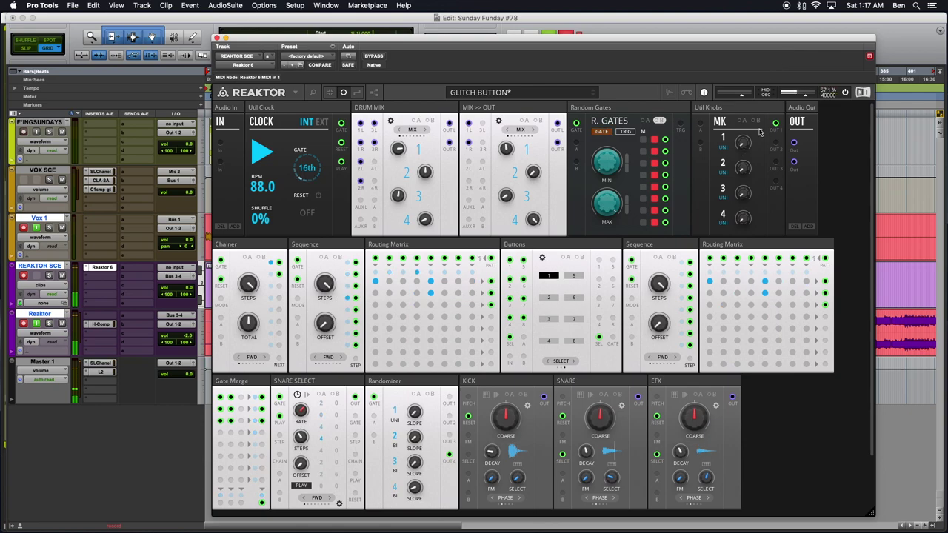
{"action": "left_click_drag", "start_coordinate": [751, 142], "coordinate": [743, 103]}
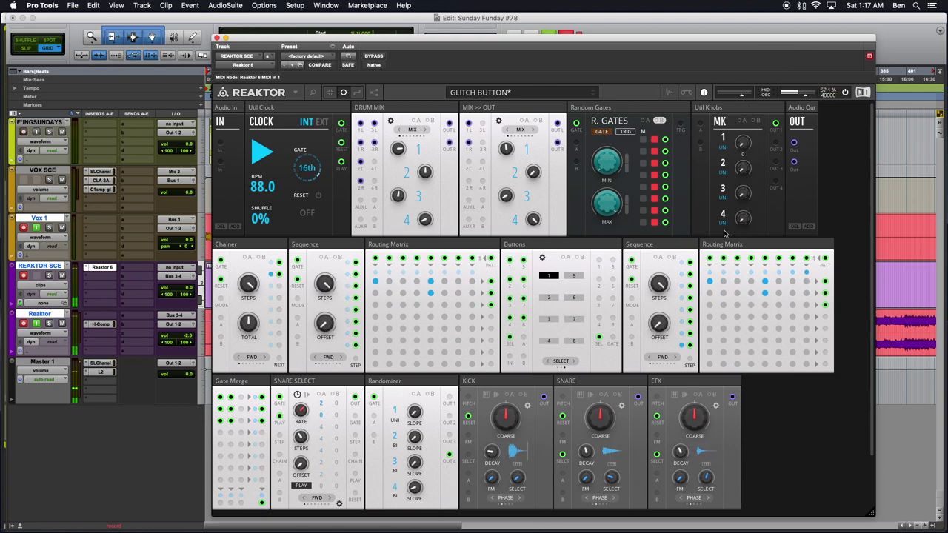
{"action": "left_click_drag", "start_coordinate": [744, 144], "coordinate": [750, 136]}
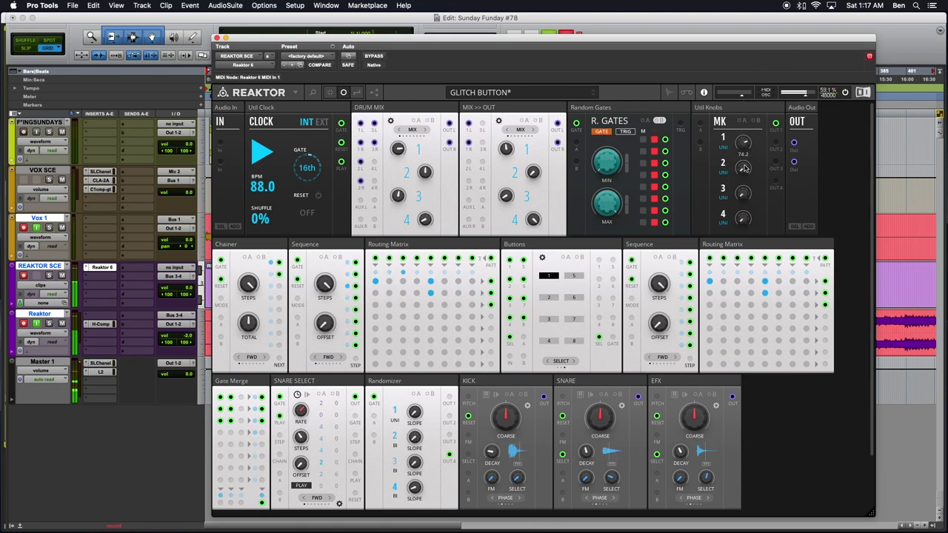
{"action": "left_click_drag", "start_coordinate": [744, 168], "coordinate": [748, 168]}
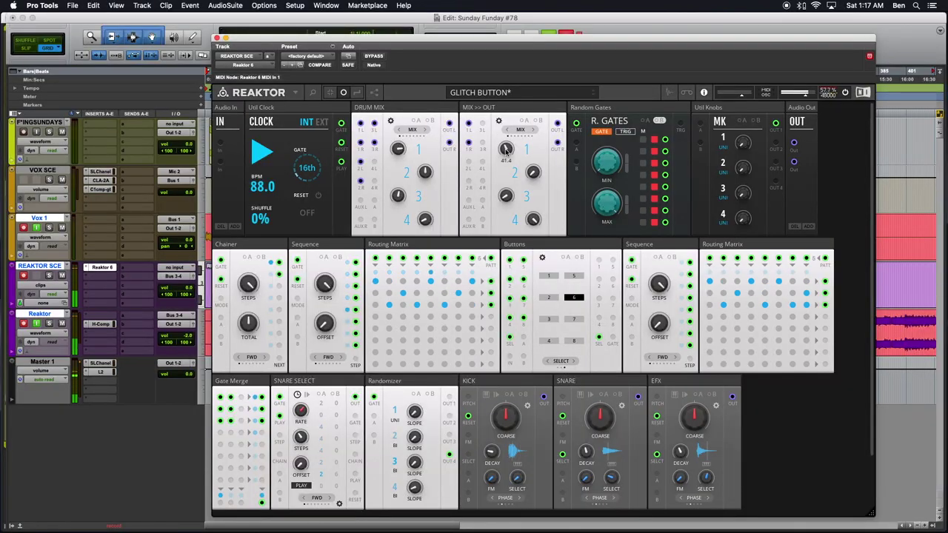
Step: Set the channel 1 level of MIX >> OUT to 0 and mute the VOX SCE track
{"action": "left_click_drag", "start_coordinate": [506, 148], "coordinate": [507, 220]}
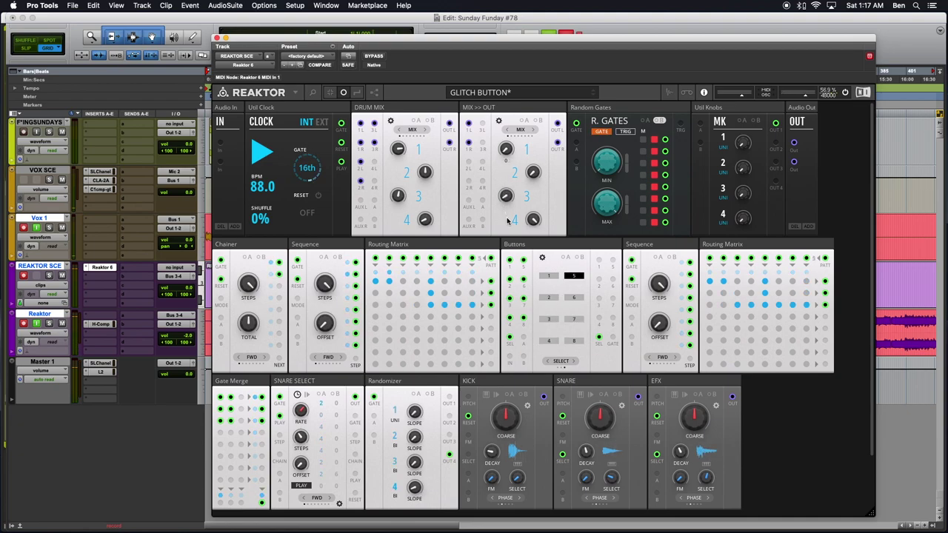
{"action": "double_click", "coordinate": [775, 428]}
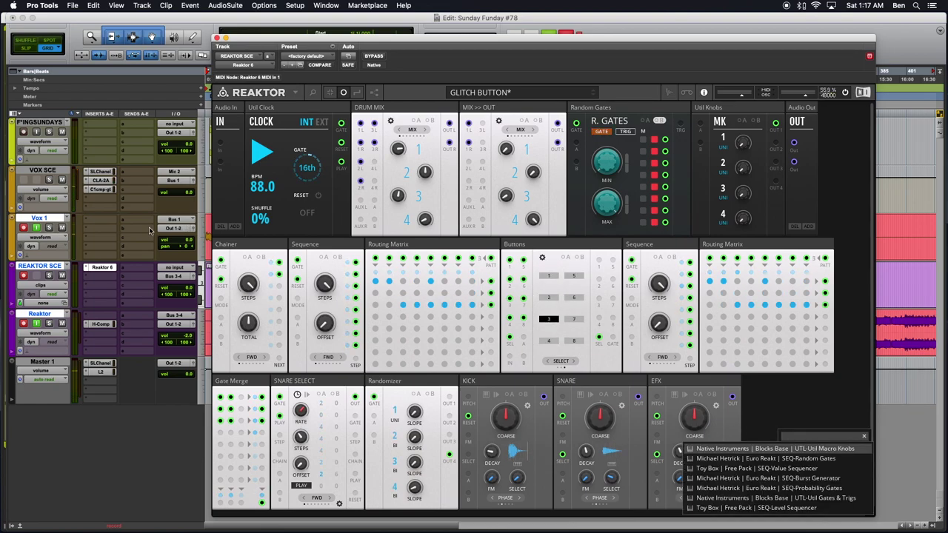
{"action": "left_click", "coordinate": [63, 181]}
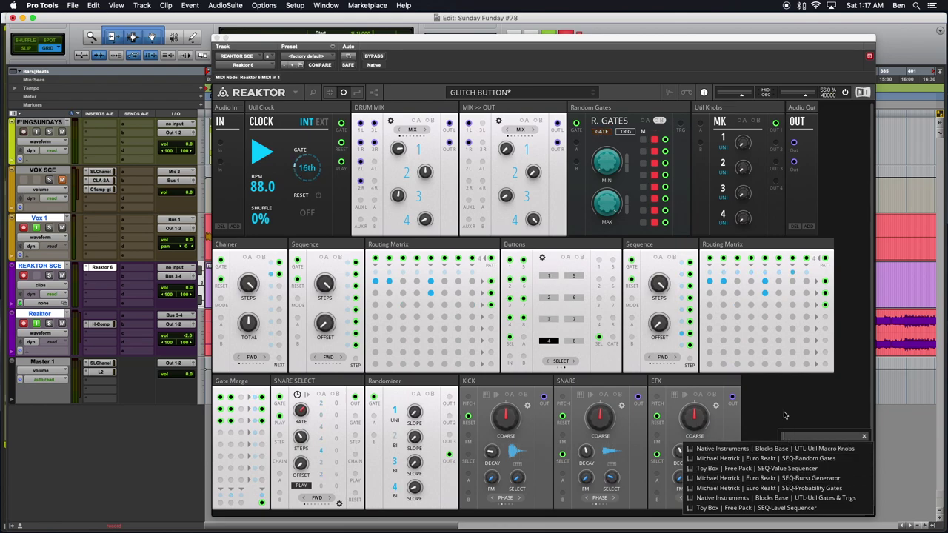
Step: Add the mono Toy Box FLT-DJ Filter block beside EFX and delete it again
{"action": "left_click", "coordinate": [798, 432]}
{"action": "double_click", "coordinate": [793, 428]}
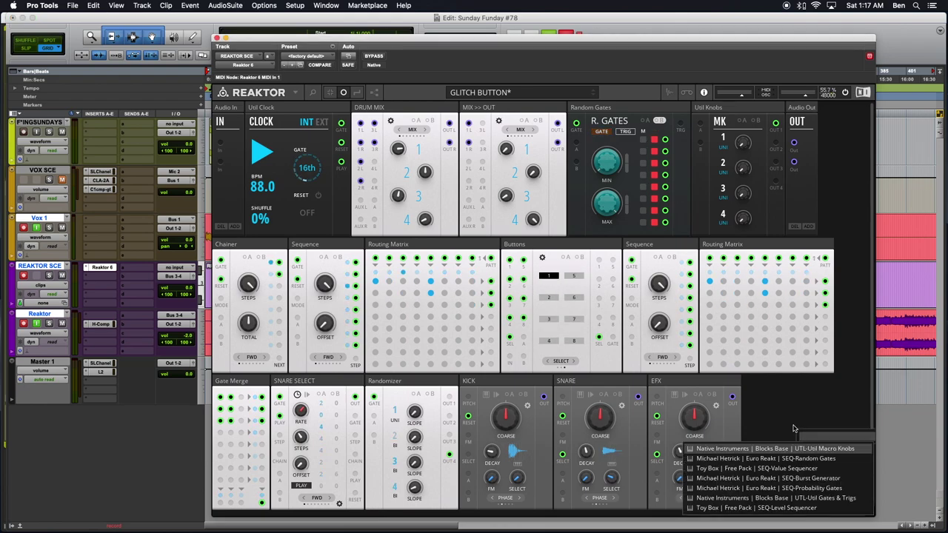
{"action": "type", "text": "DJ Filter"}
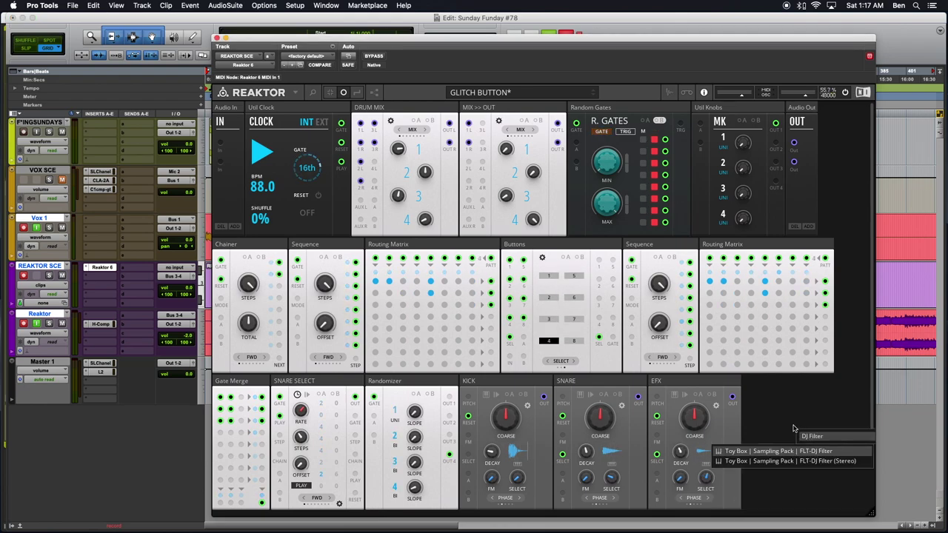
{"action": "key", "text": "Return"}
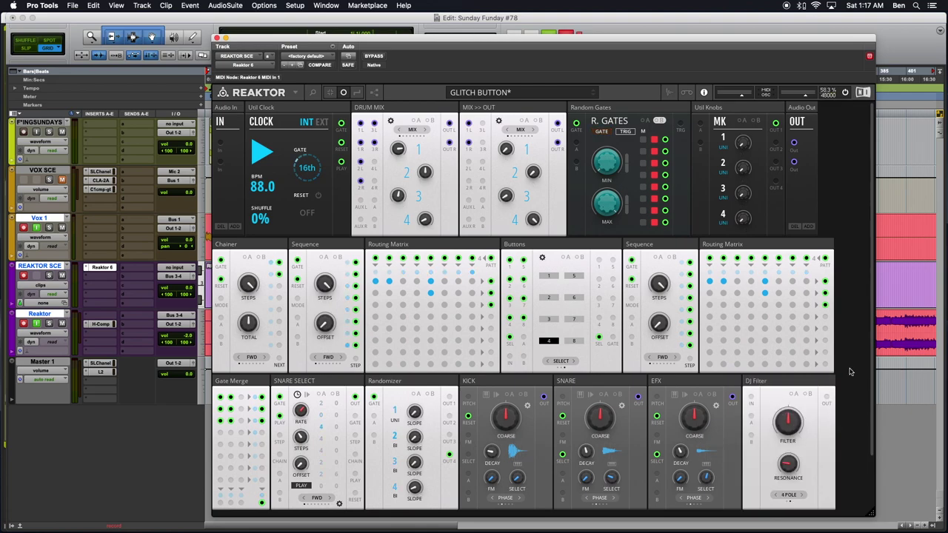
{"action": "key", "text": "Delete"}
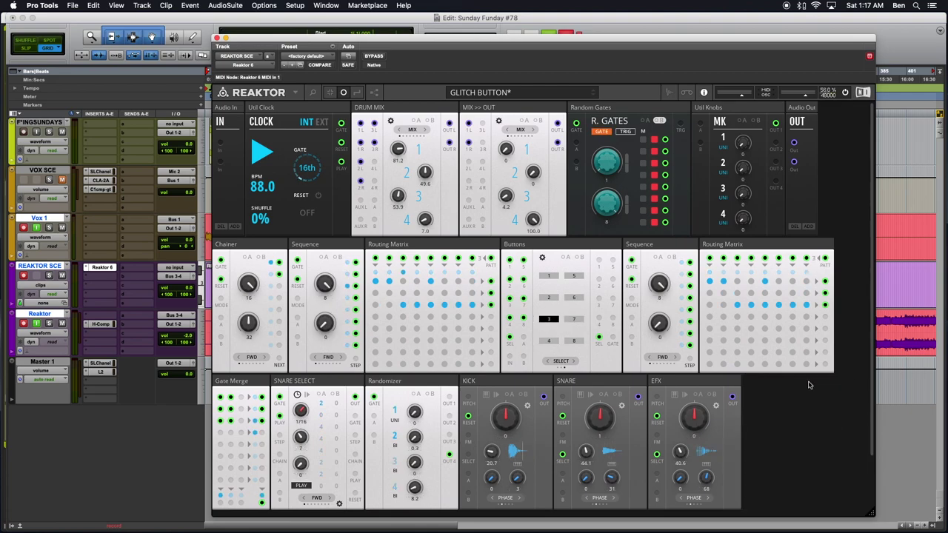
Step: Add the Toy Box FLT-DJ Filter (Stereo) block and place it between DRUM MIX and MIX >> OUT
{"action": "double_click", "coordinate": [800, 402]}
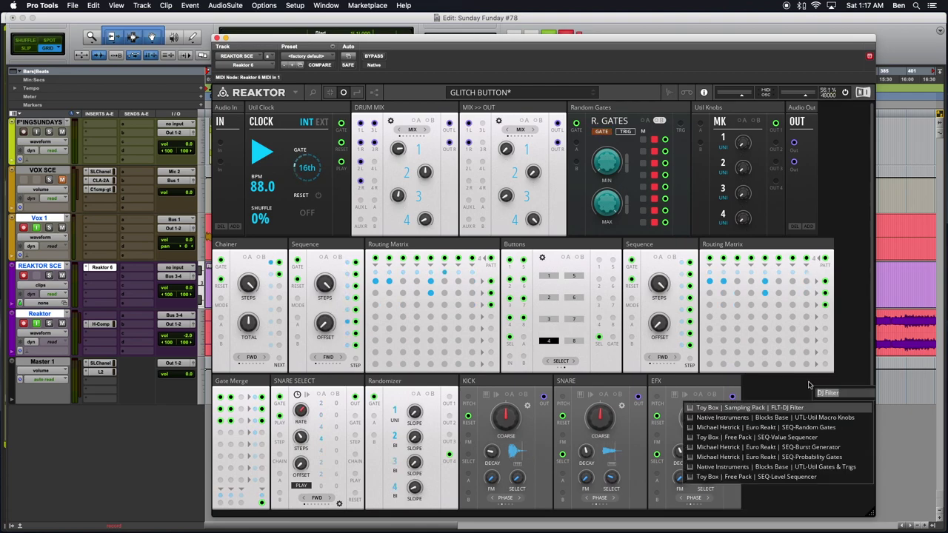
{"action": "double_click", "coordinate": [839, 409]}
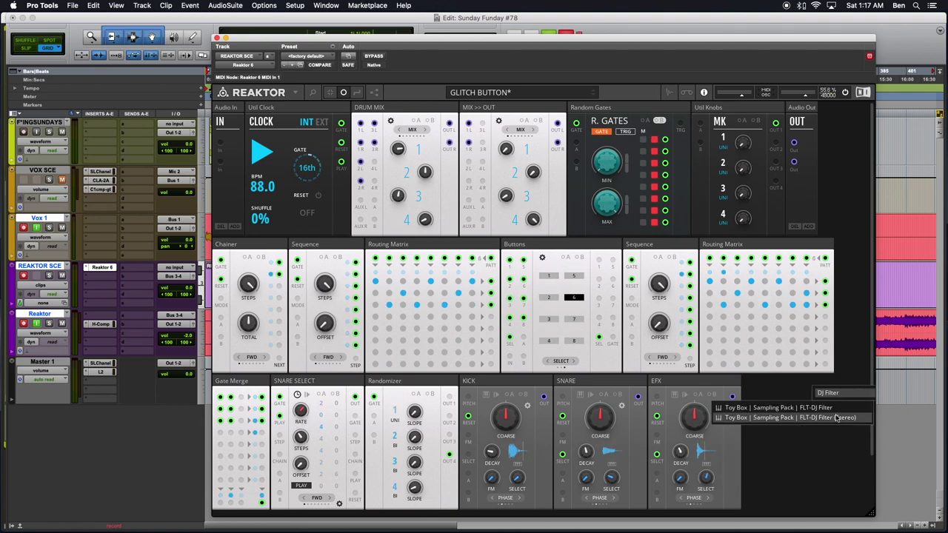
{"action": "left_click_drag", "start_coordinate": [777, 382], "coordinate": [464, 125]}
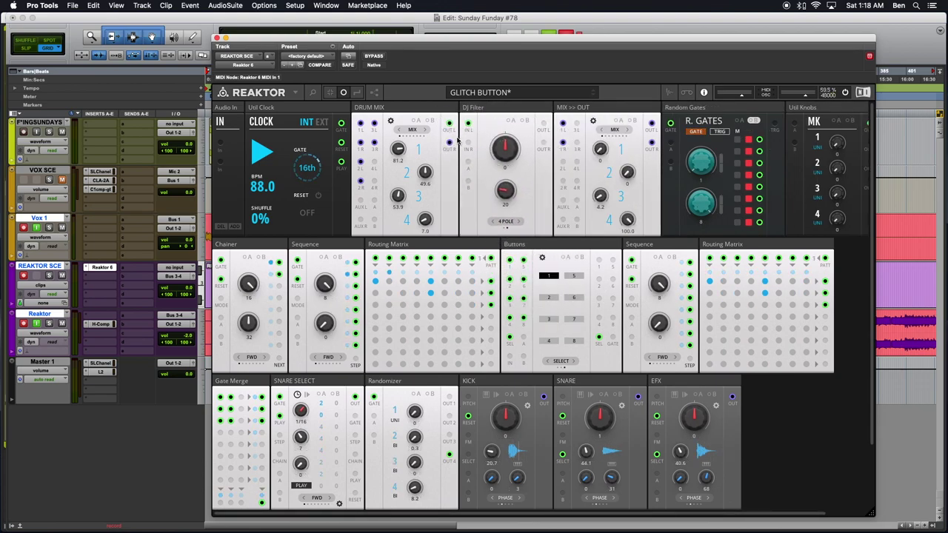
Step: Route DRUM MIX through the DJ Filter into MIX >> OUT with purple stereo cables and raise the channel 1 level of MIX >> OUT
{"action": "right_click", "coordinate": [466, 127]}
{"action": "mouse_move", "coordinate": [503, 123]}
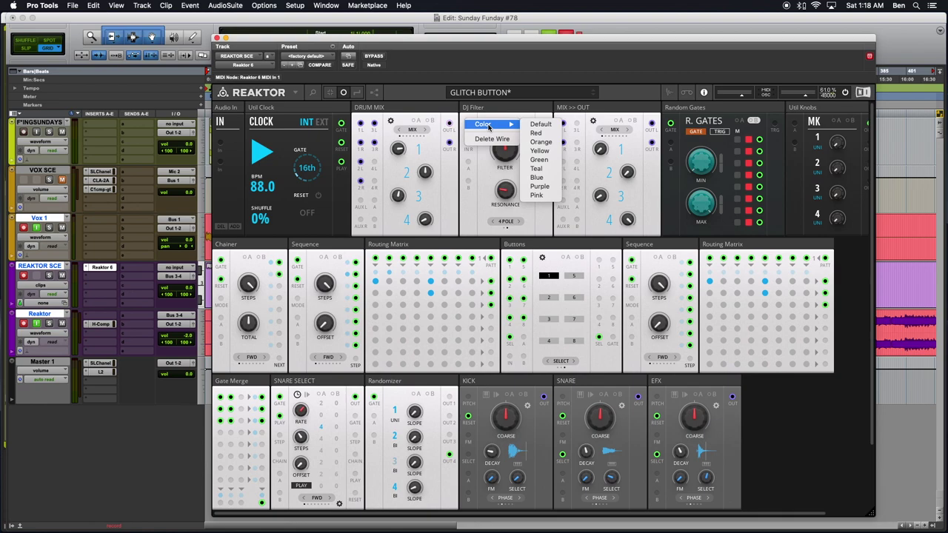
{"action": "left_click", "coordinate": [535, 188]}
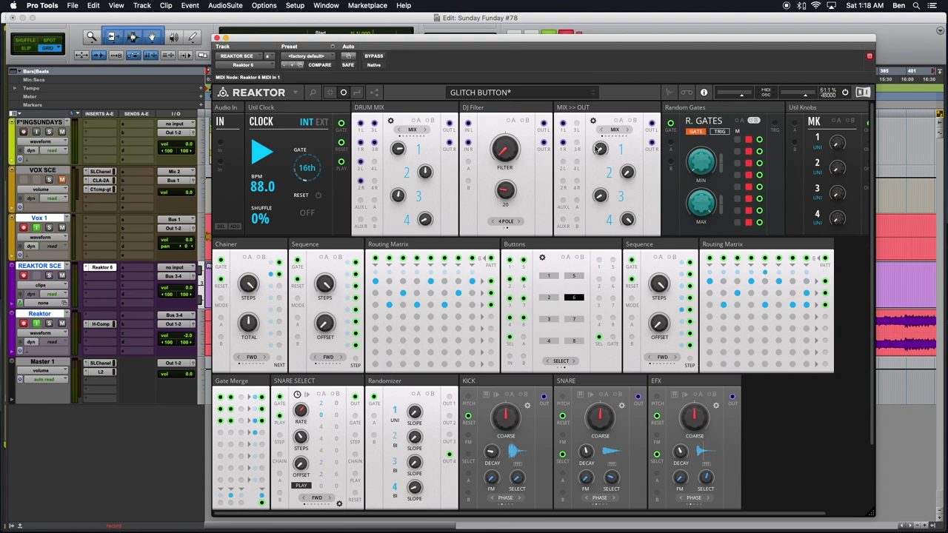
{"action": "left_click_drag", "start_coordinate": [597, 133], "coordinate": [599, 108]}
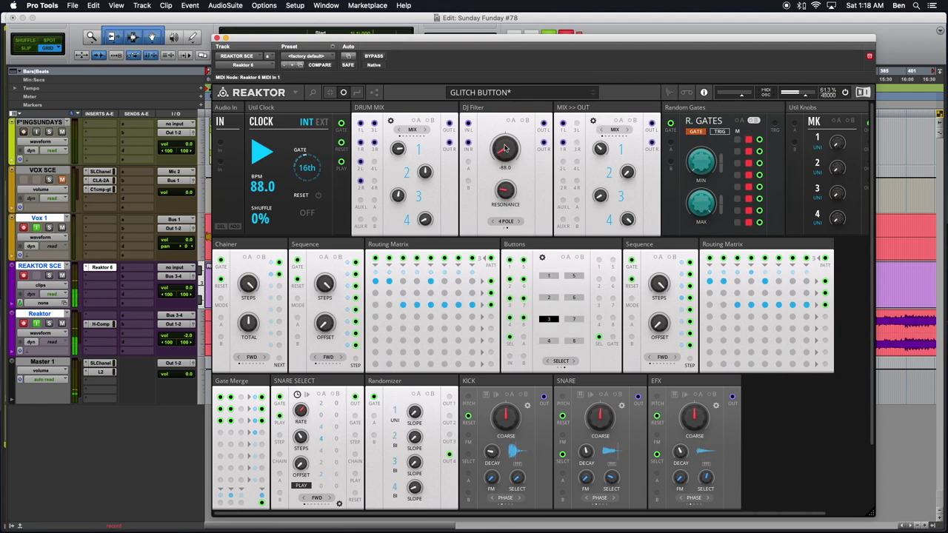
Step: Assign the DJ Filter's FILTER knob and macro knob 1 with MIDI & OSC Learn, and adjust the filter cutoff
{"action": "right_click", "coordinate": [504, 149]}
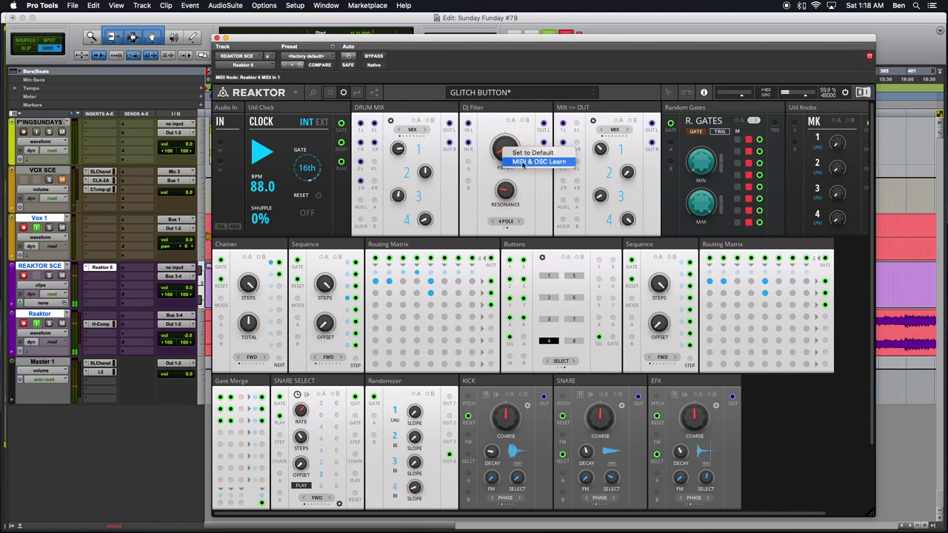
{"action": "left_click", "coordinate": [523, 163]}
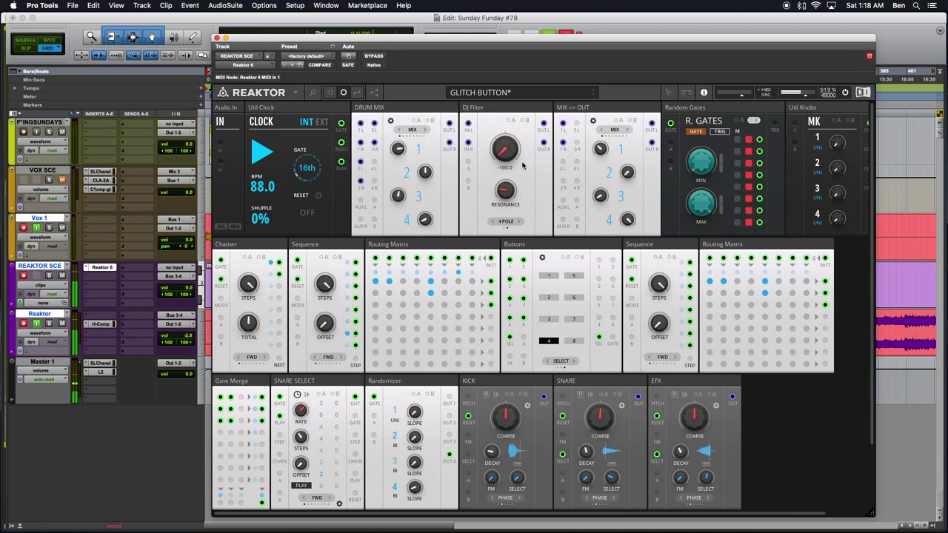
{"action": "right_click", "coordinate": [836, 145]}
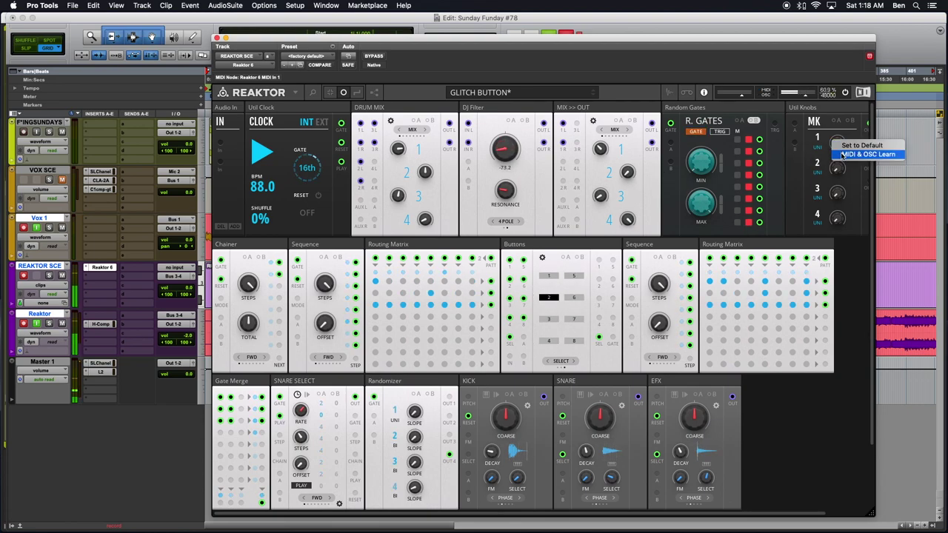
{"action": "left_click", "coordinate": [842, 155]}
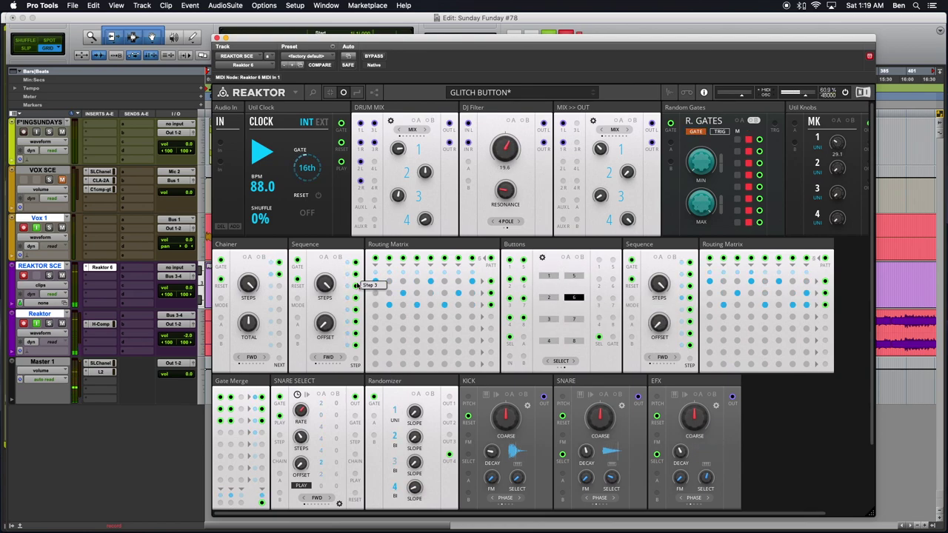
{"action": "mouse_move", "coordinate": [506, 150]}
{"action": "left_mouse_down"}
{"action": "mouse_move", "coordinate": [508, 164]}
{"action": "mouse_move", "coordinate": [506, 152]}
{"action": "left_mouse_up"}
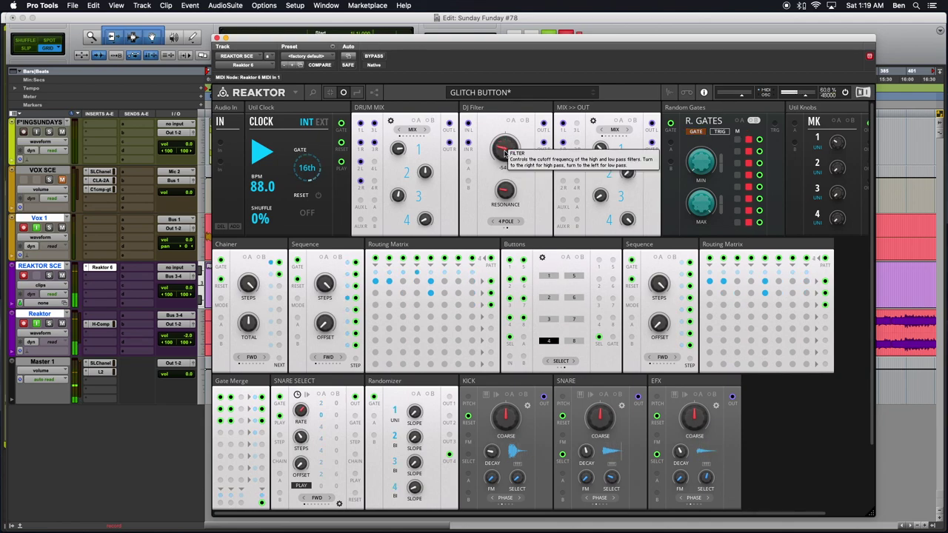